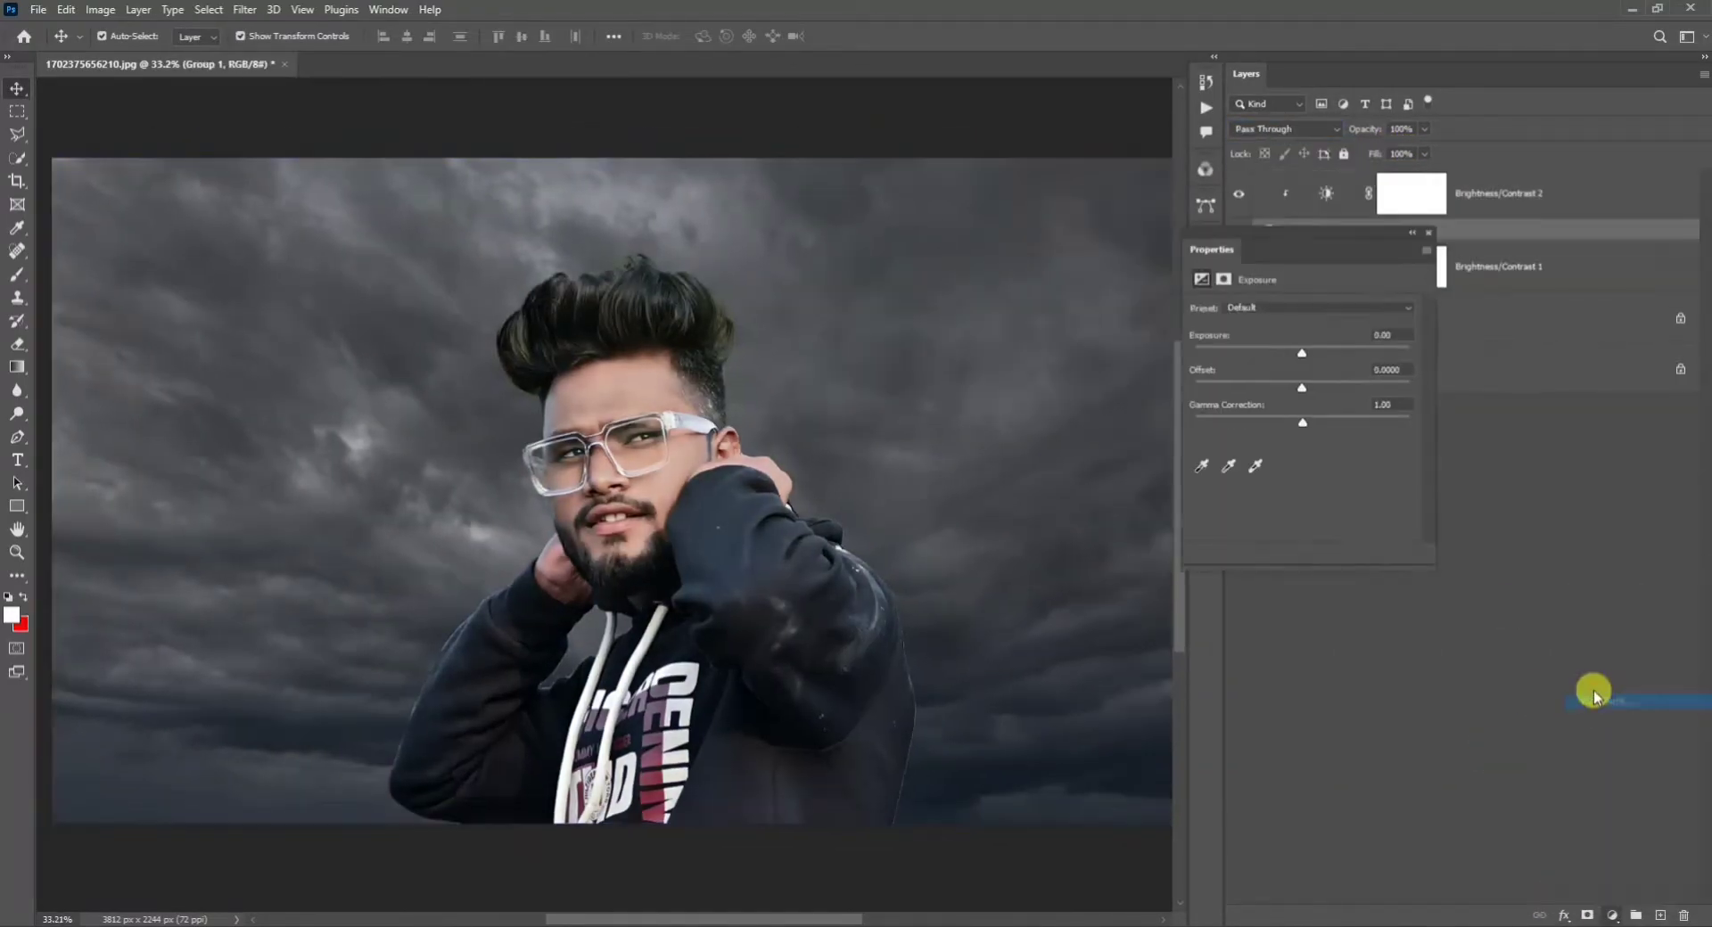
# Lower the Exposure value slightly on the new Exposure adjustment layer.
pyautogui.moveTo(1302, 353)
pyautogui.mouseDown()
pyautogui.moveTo(1273, 355)
pyautogui.moveTo(1292, 355)
pyautogui.mouseUp()
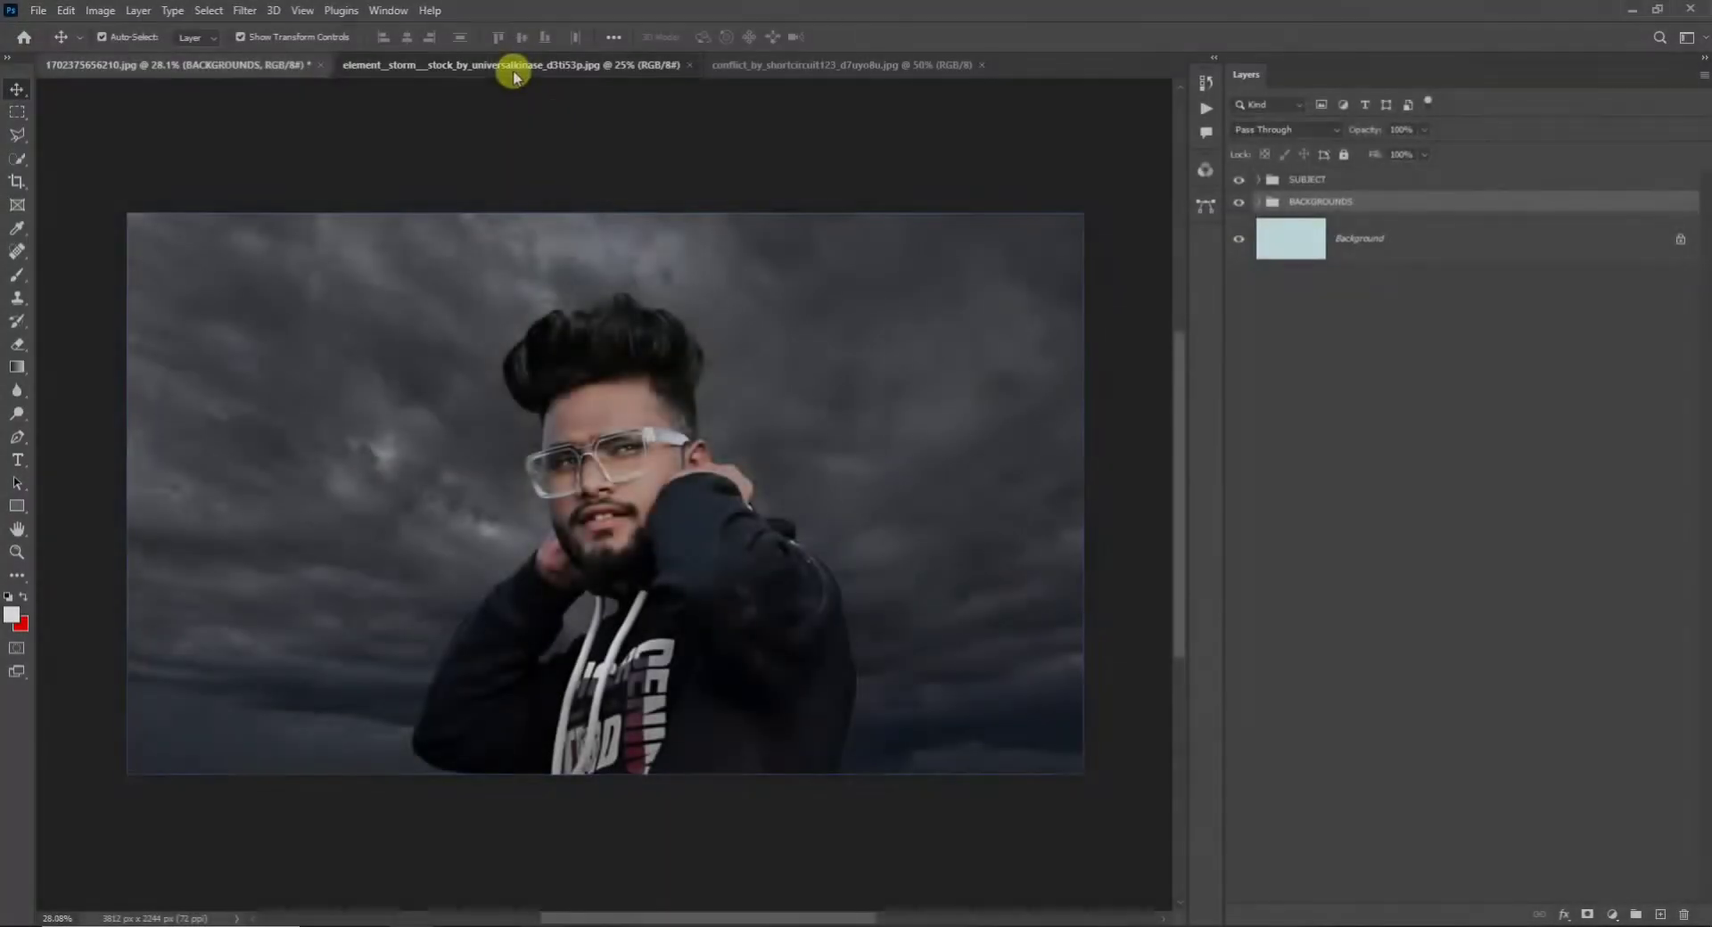
# Bring the lightning storm image into the portrait composition above the BACKGROUNDS group and resize it to 124.56% width and 95.73% height.
pyautogui.click(509, 66)
pyautogui.moveTo(688, 428); pyautogui.dragTo(704, 562)
pyautogui.scroll(-4, 623, 460)
pyautogui.scroll(-2, 704, 563)
pyautogui.hotkey('ctrl', 't')
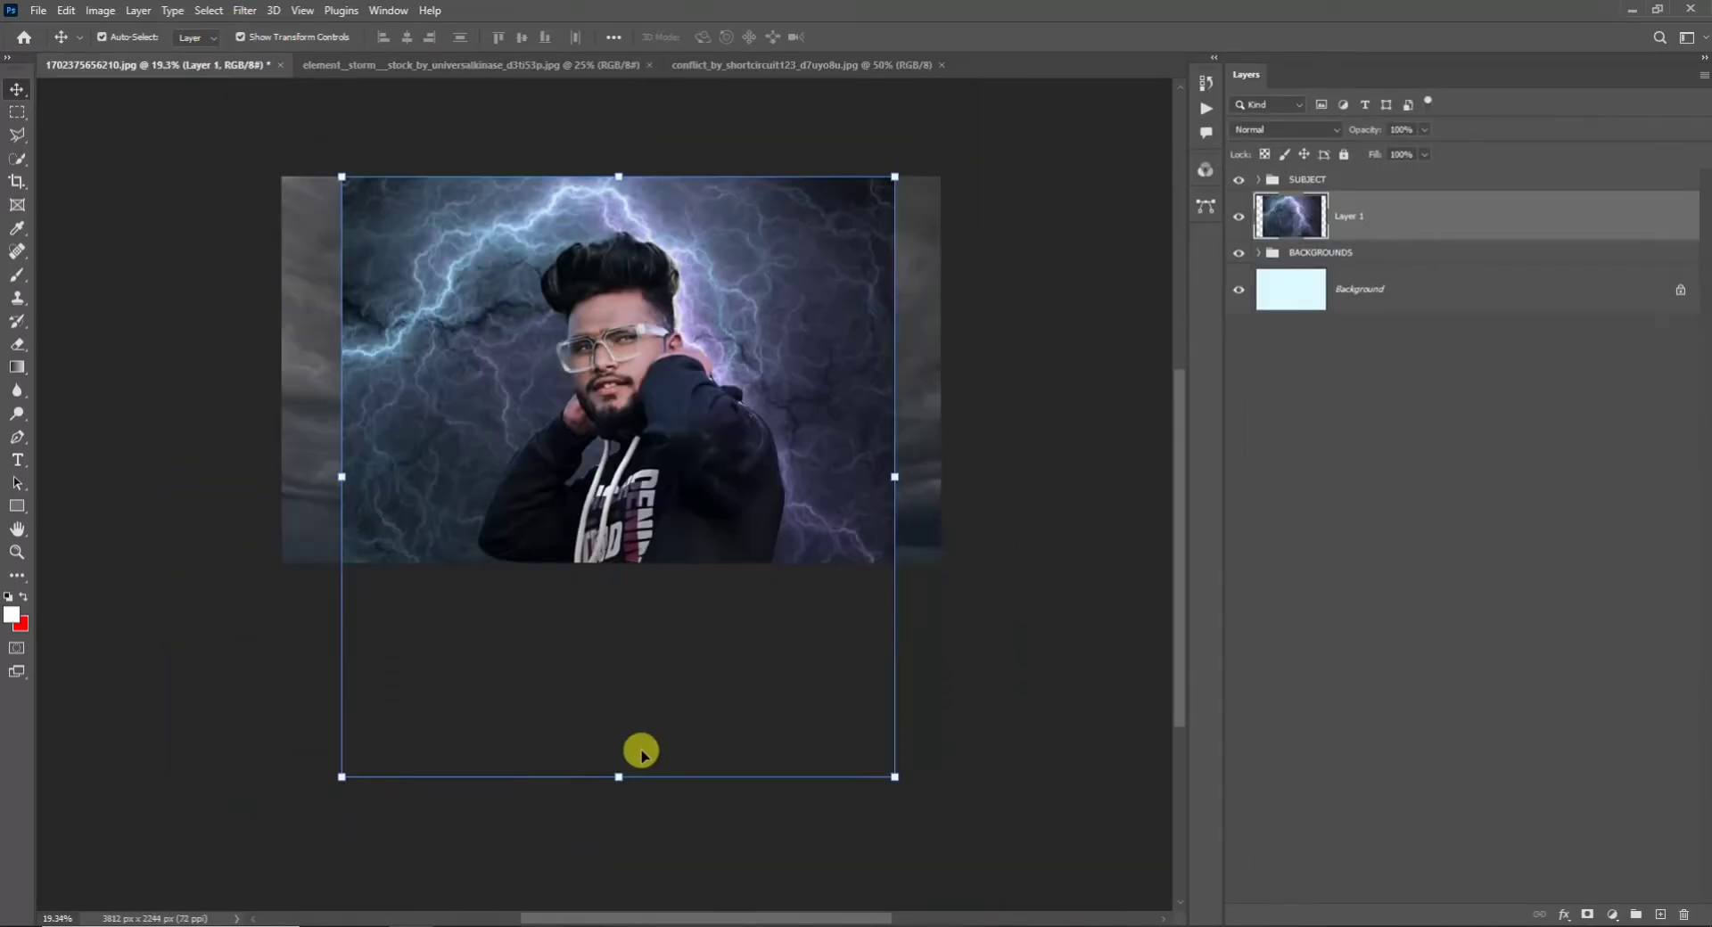
pyautogui.moveTo(638, 772); pyautogui.dragTo(624, 639)
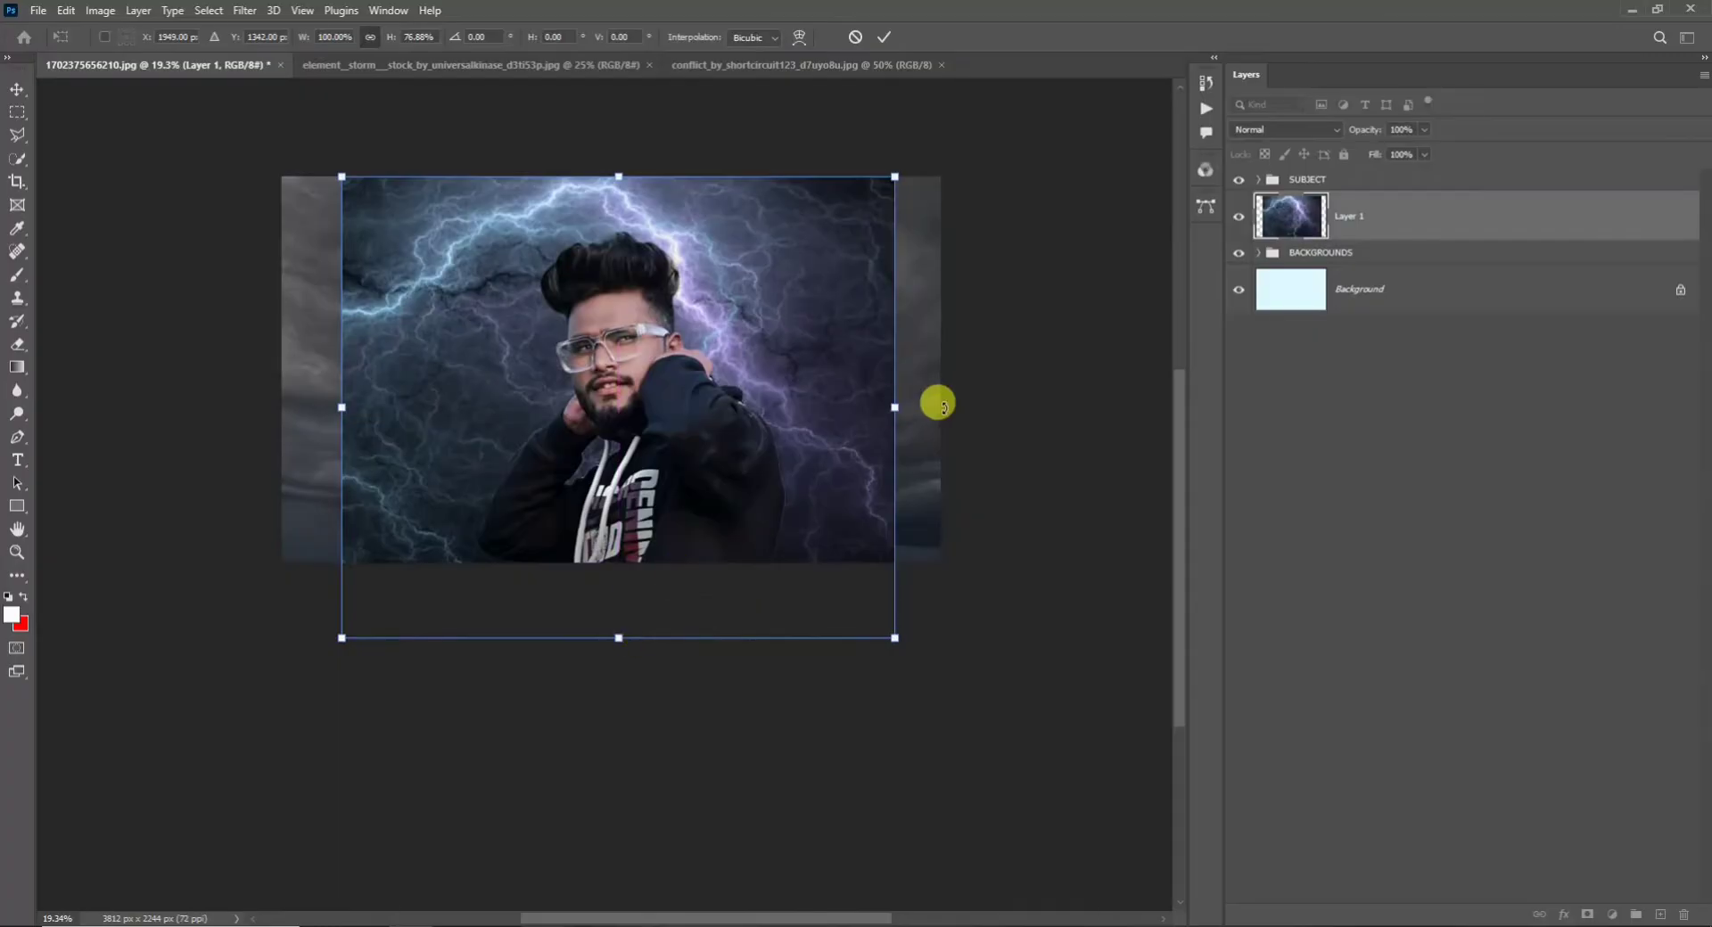
pyautogui.moveTo(896, 406); pyautogui.dragTo(963, 410)
pyautogui.press('Return')
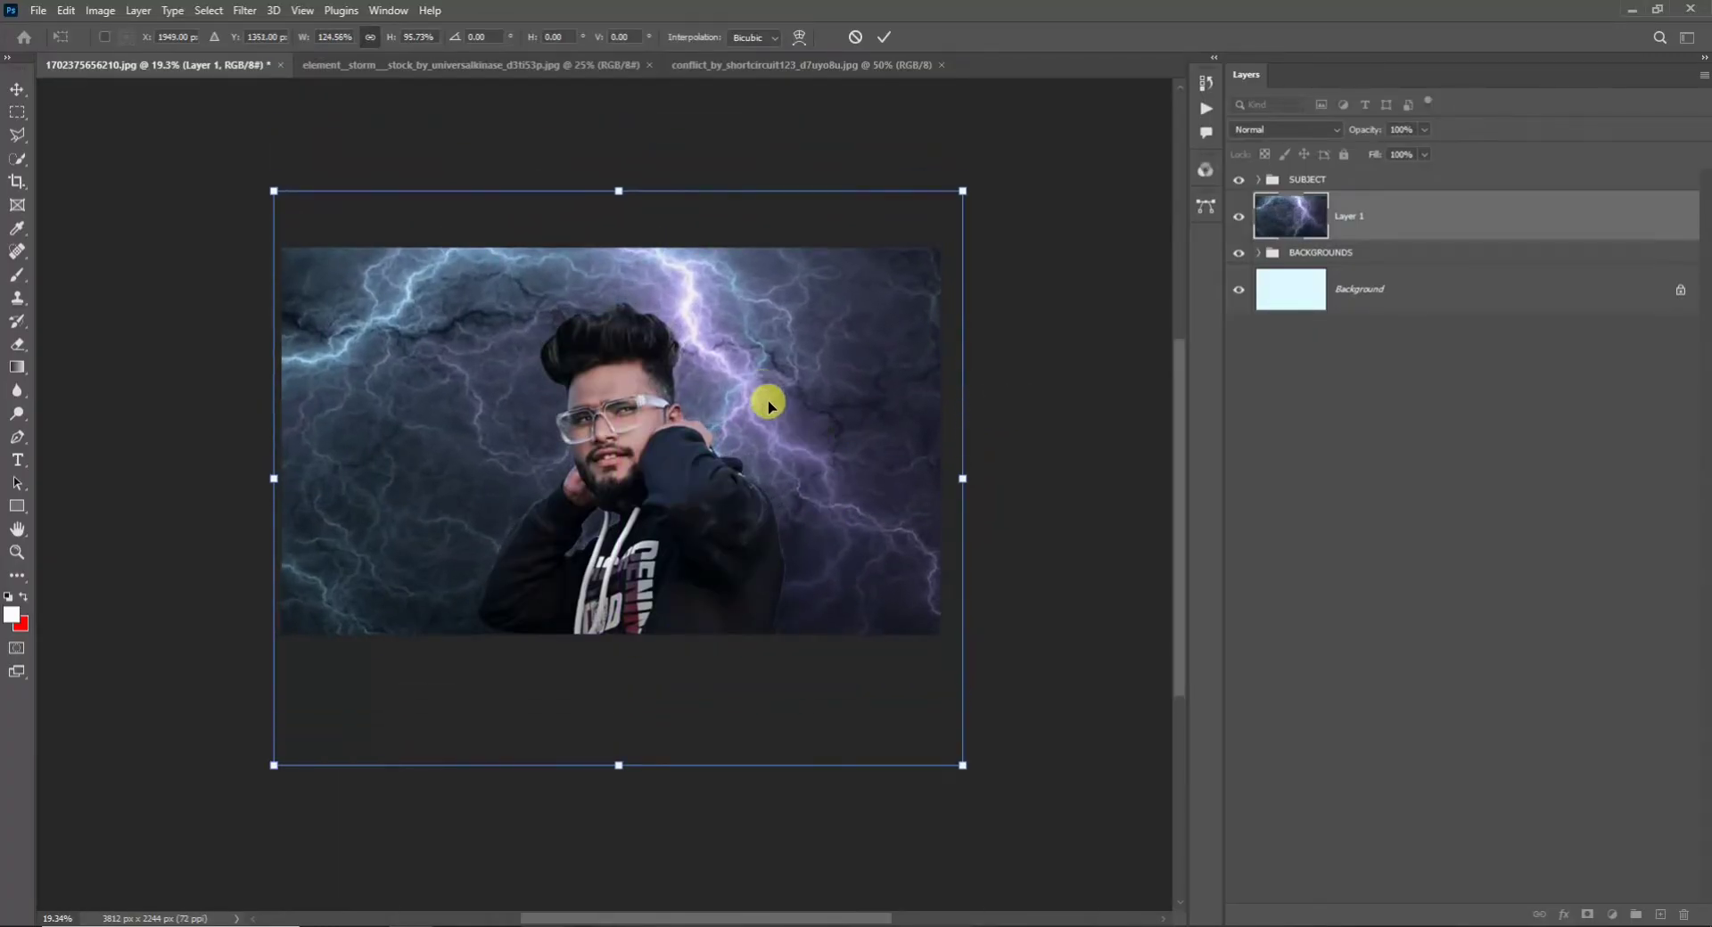
# Set the blend mode of the lightning layer to Hard Light.
pyautogui.scroll(4, 768, 397)
pyautogui.click(1278, 132)
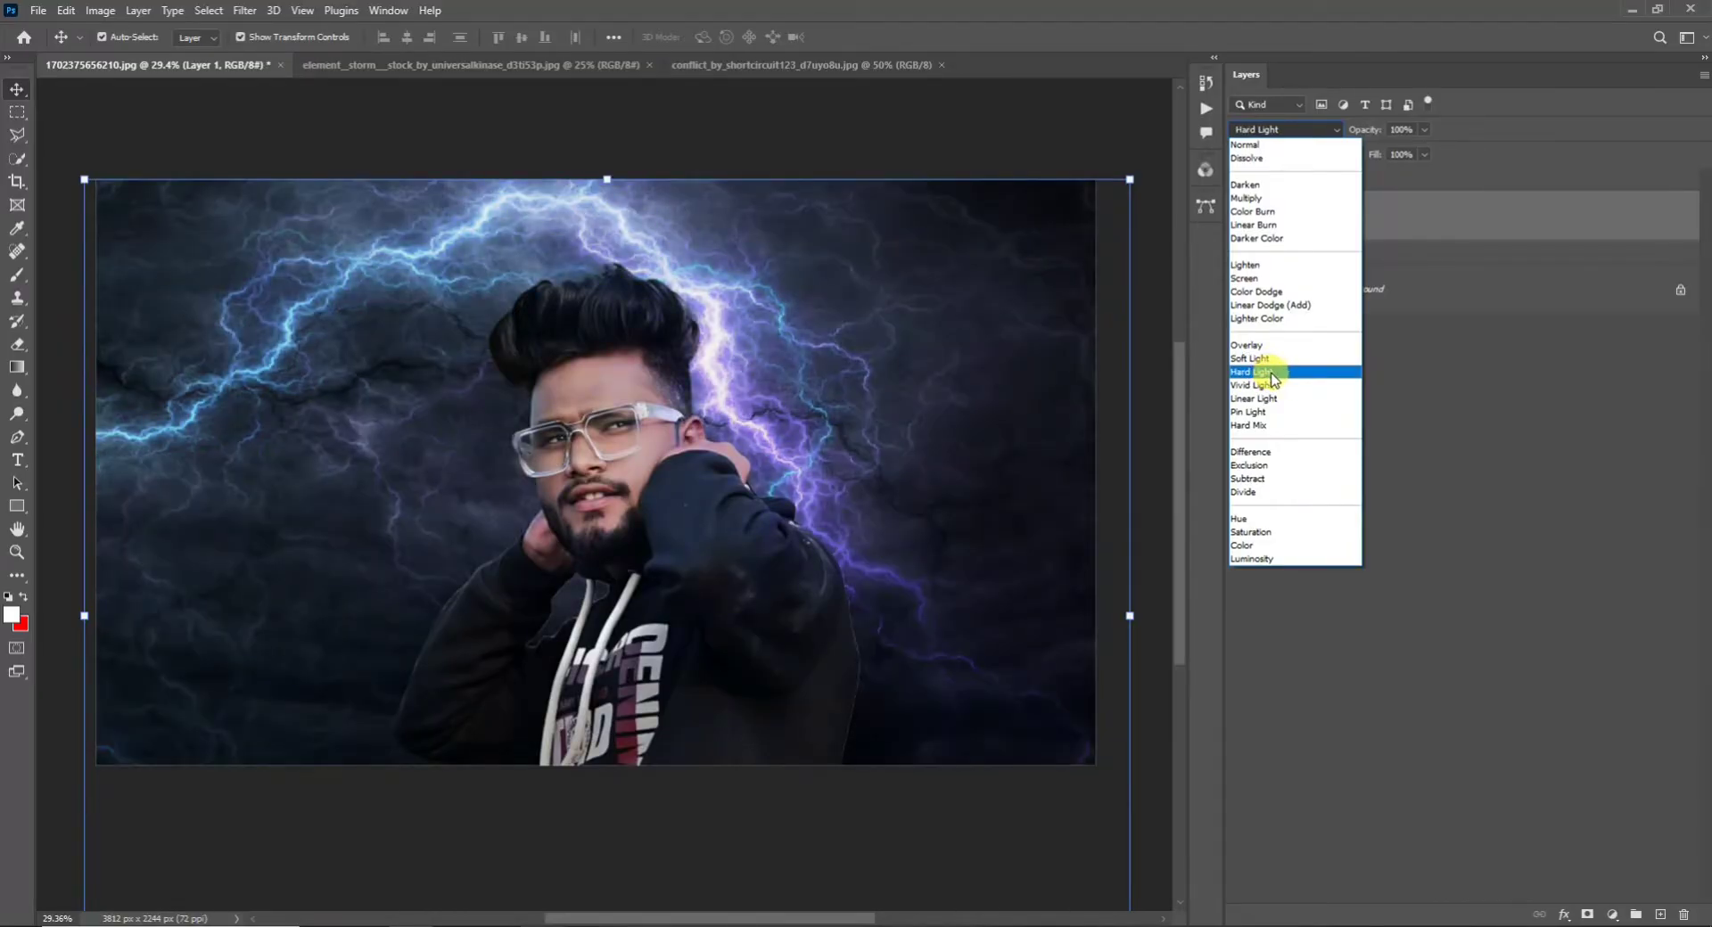
pyautogui.click(1272, 379)
# Add a Brightness/Contrast adjustment clipped to the lightning layer, with brightness 21 and contrast 47.
pyautogui.click(1604, 916)
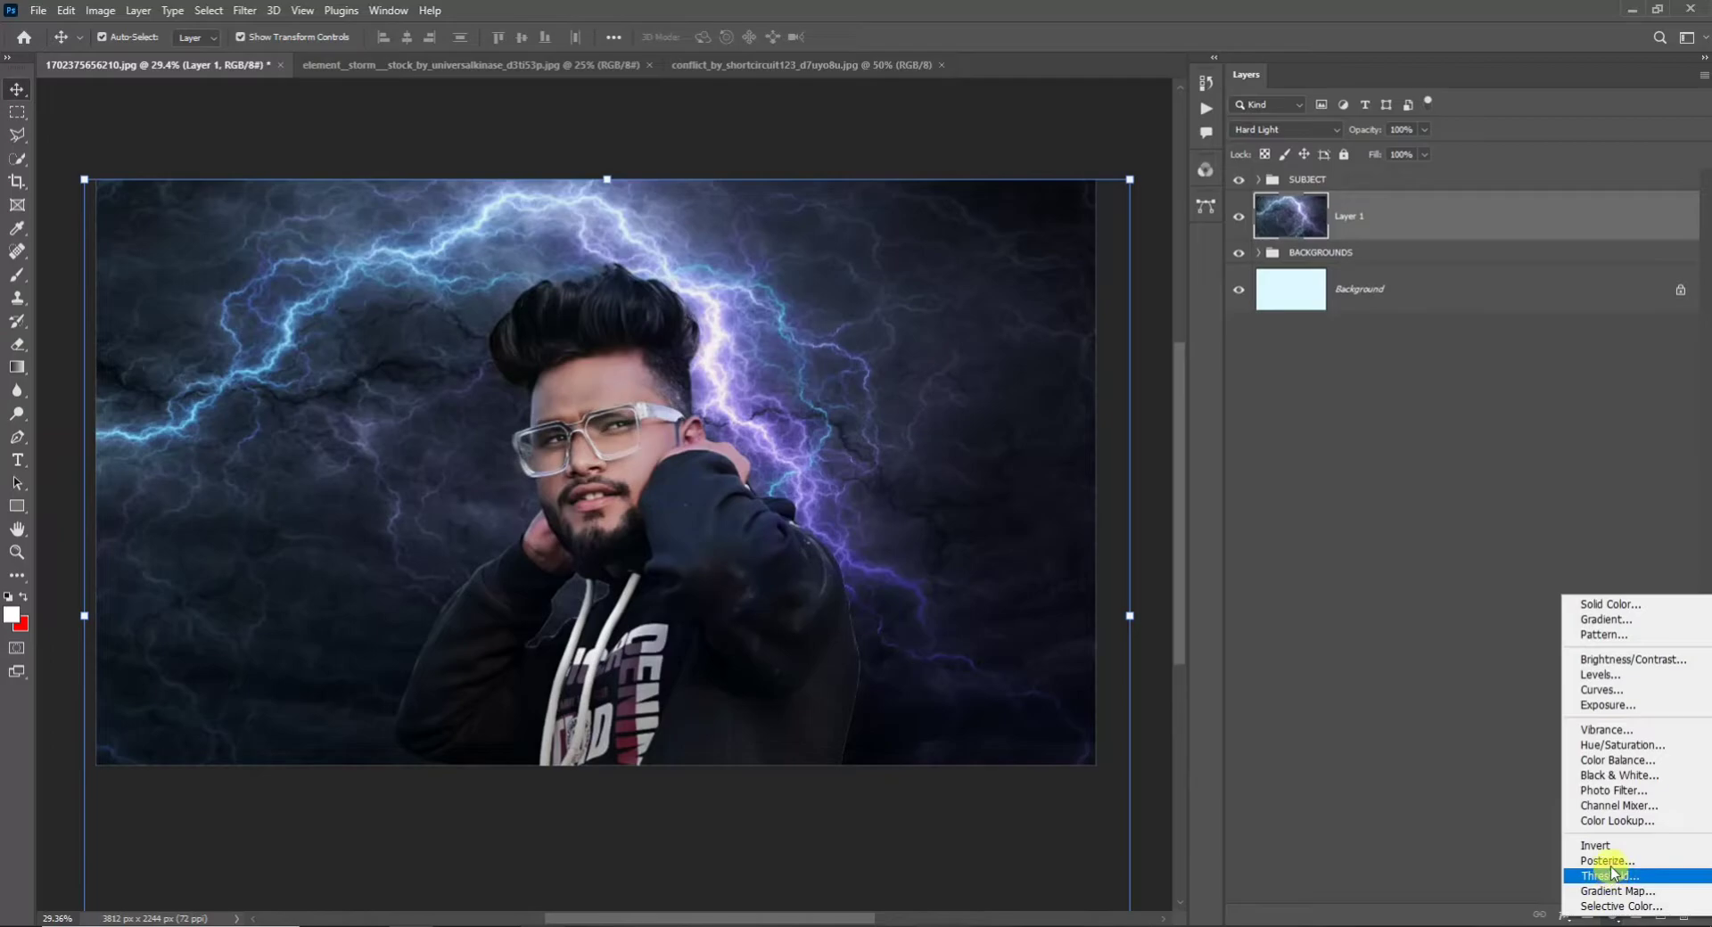
pyautogui.click(1592, 667)
pyautogui.click(1301, 553)
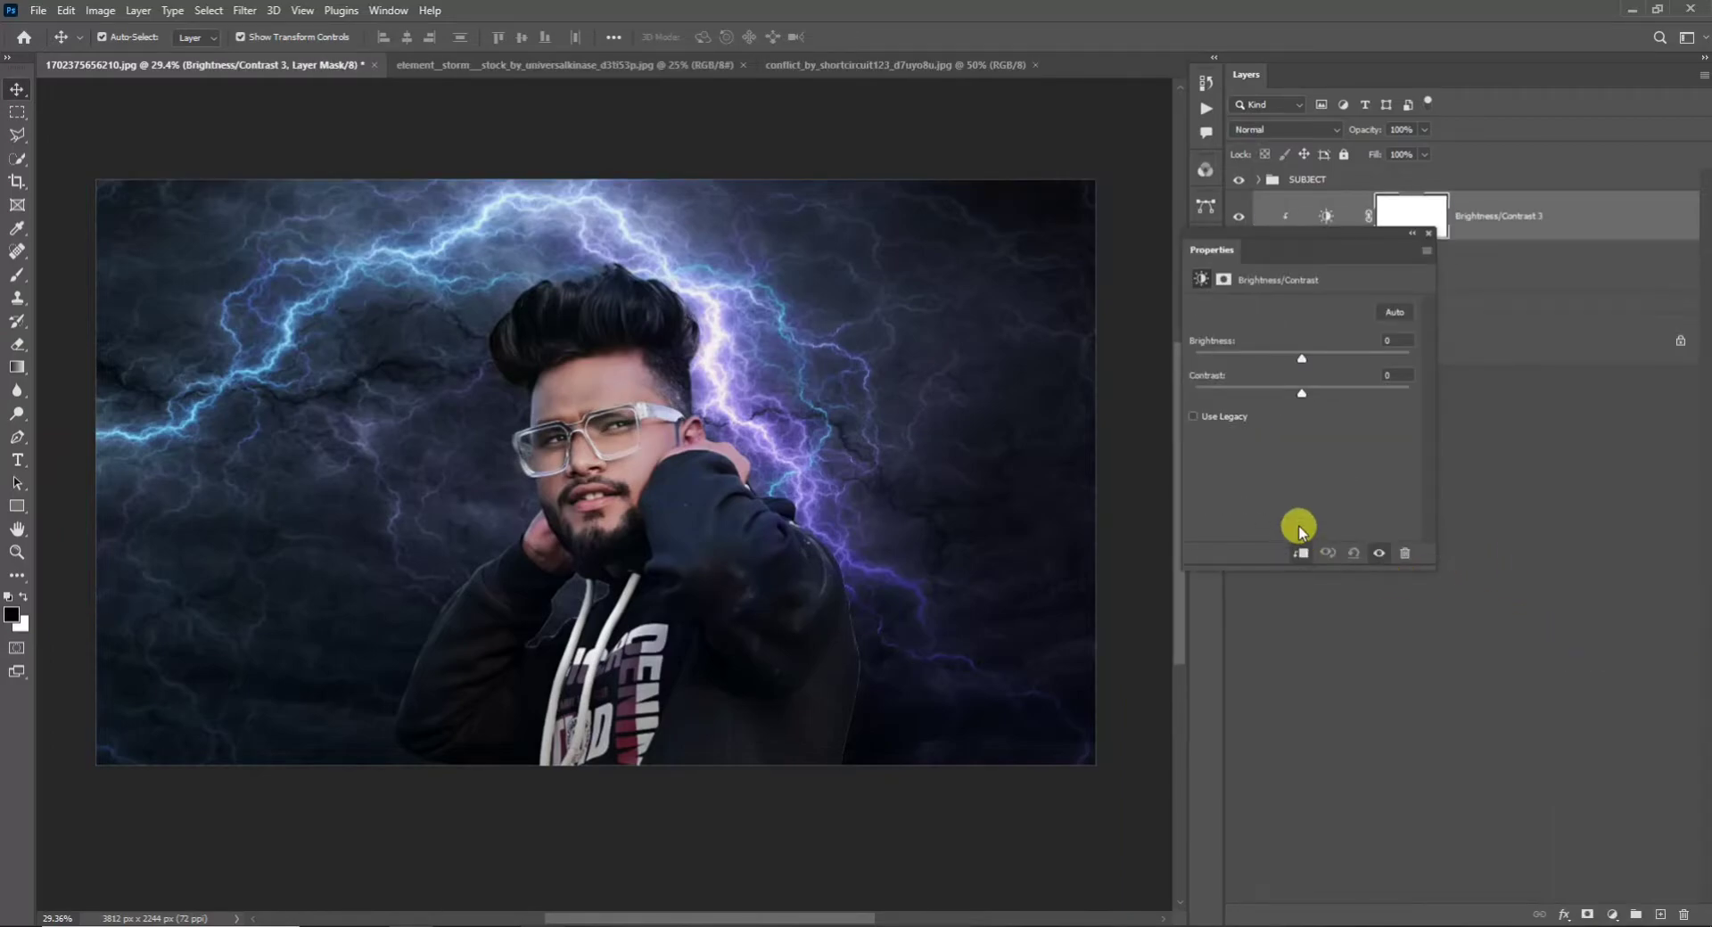
pyautogui.moveTo(1304, 397); pyautogui.dragTo(1353, 425)
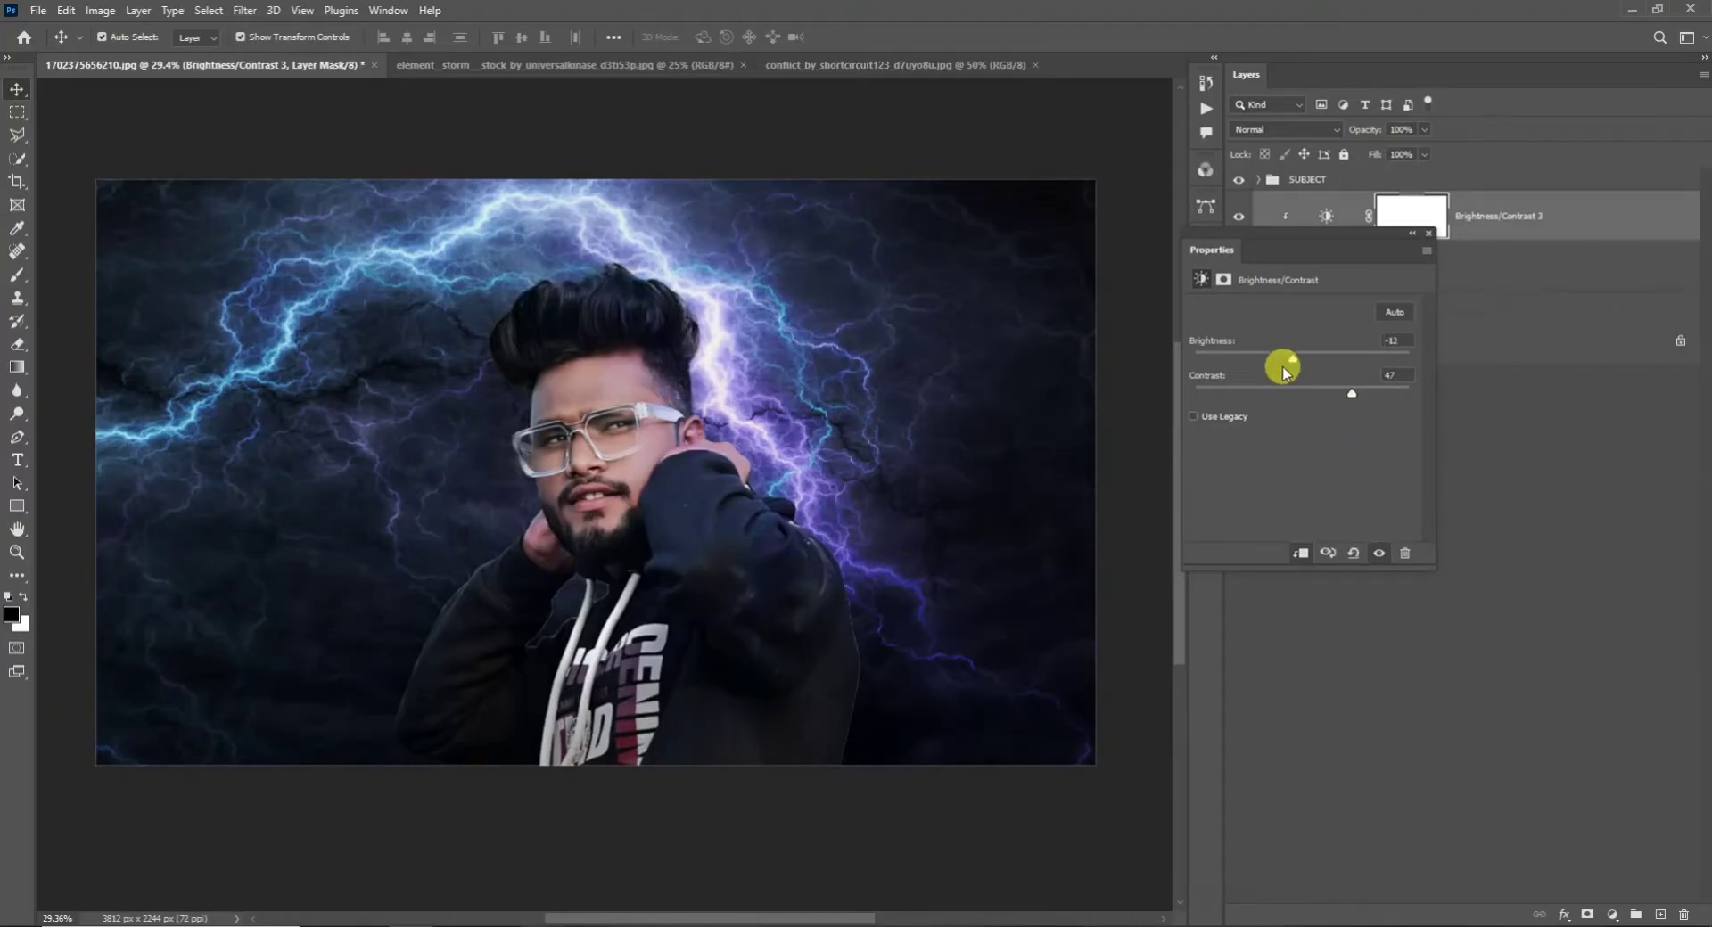
pyautogui.moveTo(1284, 371); pyautogui.dragTo(1321, 393)
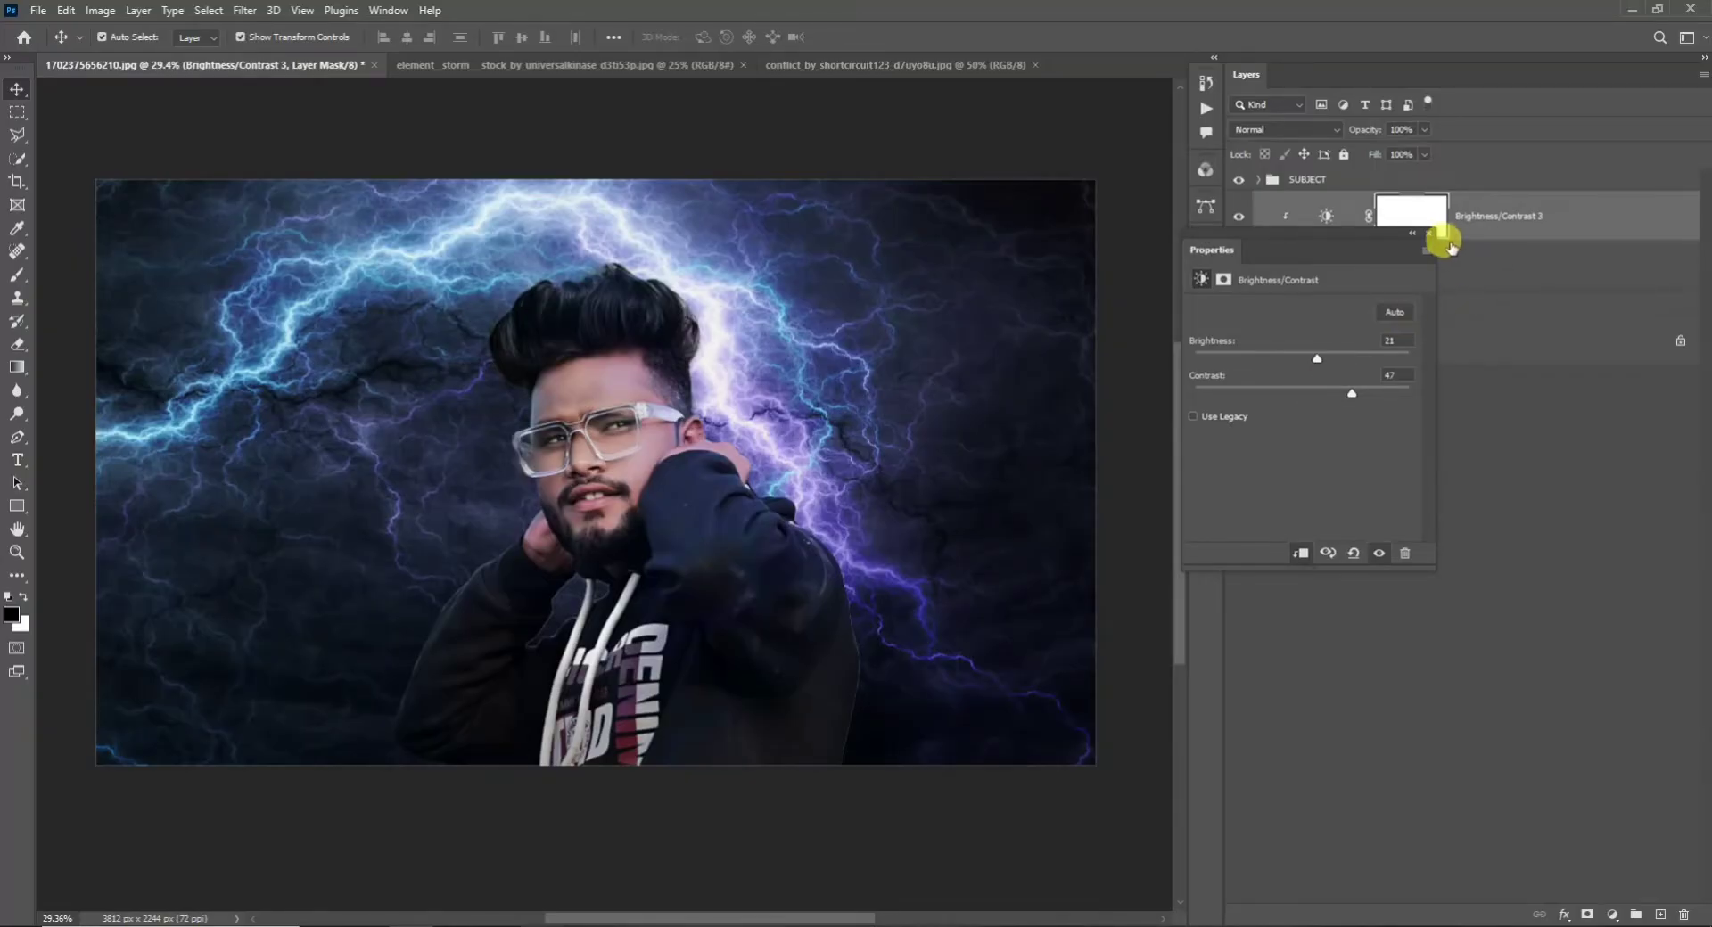
pyautogui.click(1429, 236)
# Place a duplicate of the lightning layer above the SUBJECT group and set its blend mode to Color Dodge.
pyautogui.click(1515, 271)
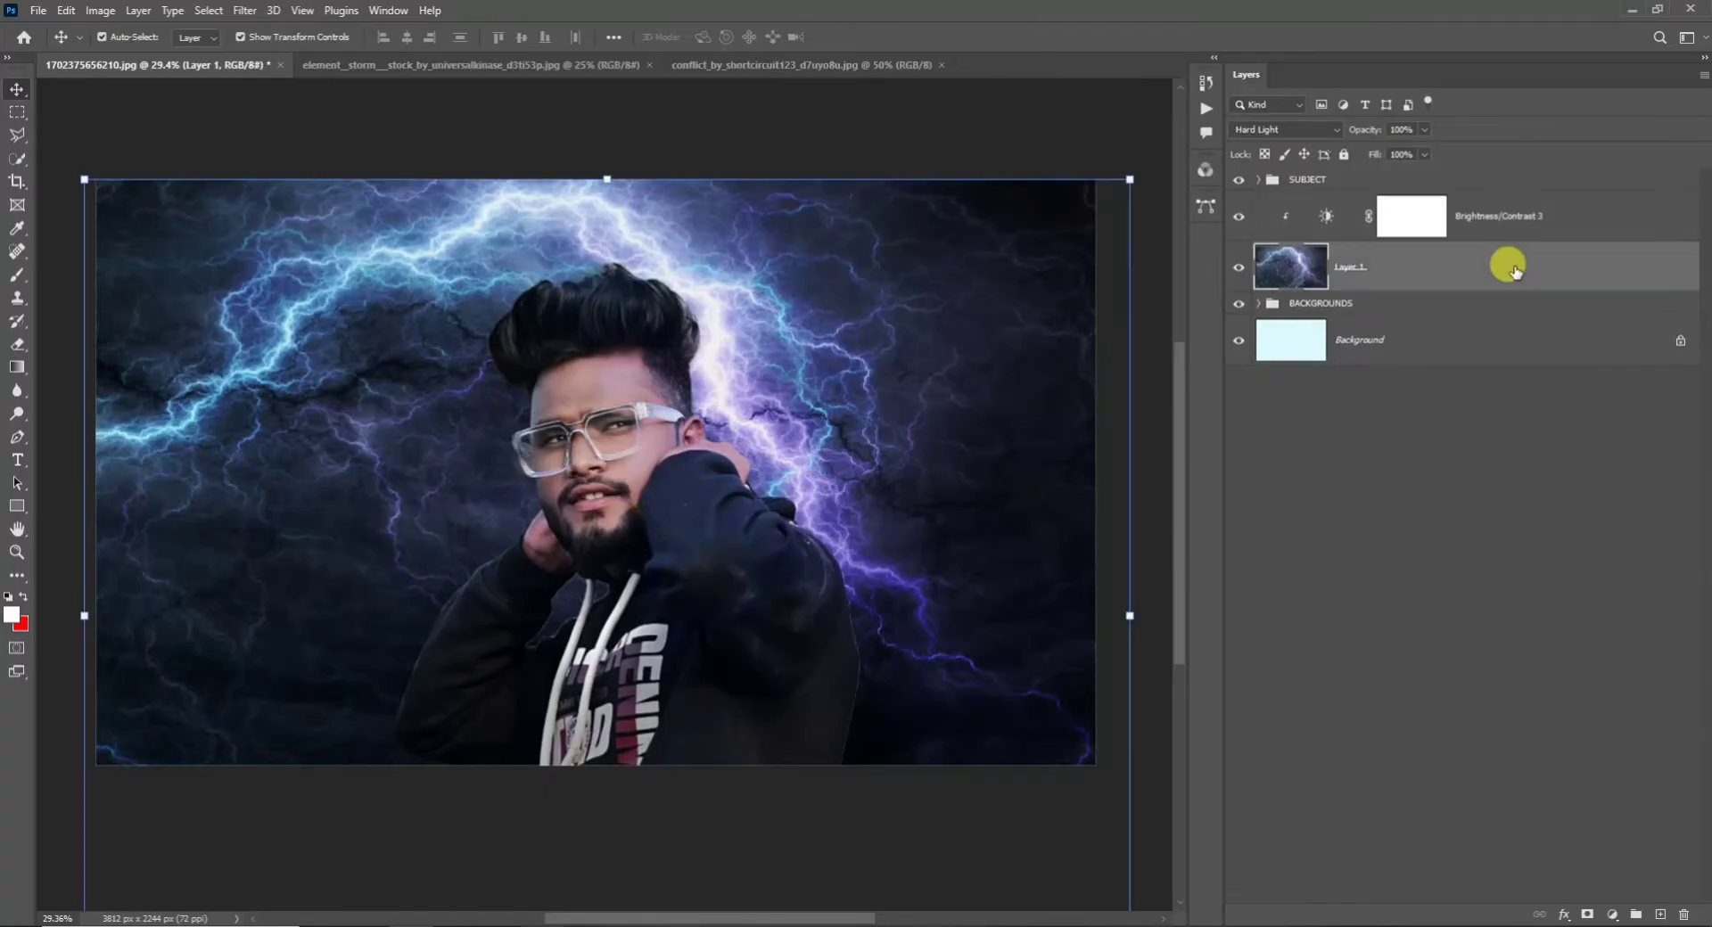
pyautogui.hotkey('ctrl', 'j')
pyautogui.hotkey('ctrl', ']')
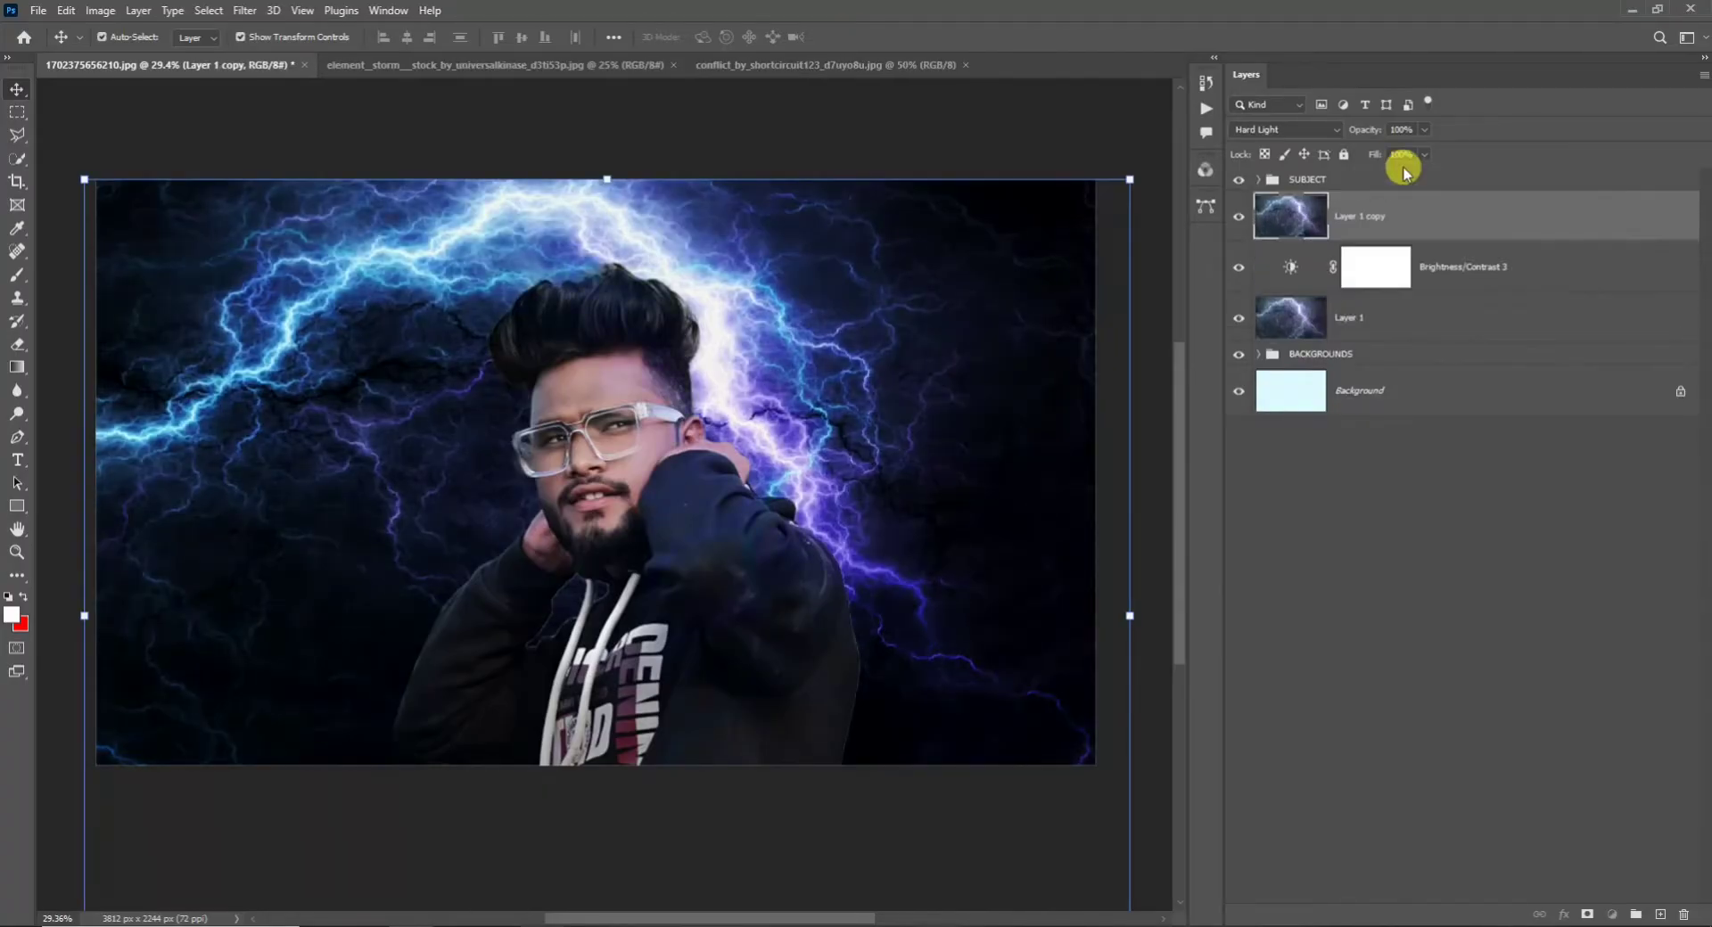
pyautogui.moveTo(1361, 184); pyautogui.dragTo(1395, 222)
pyautogui.click(1373, 200)
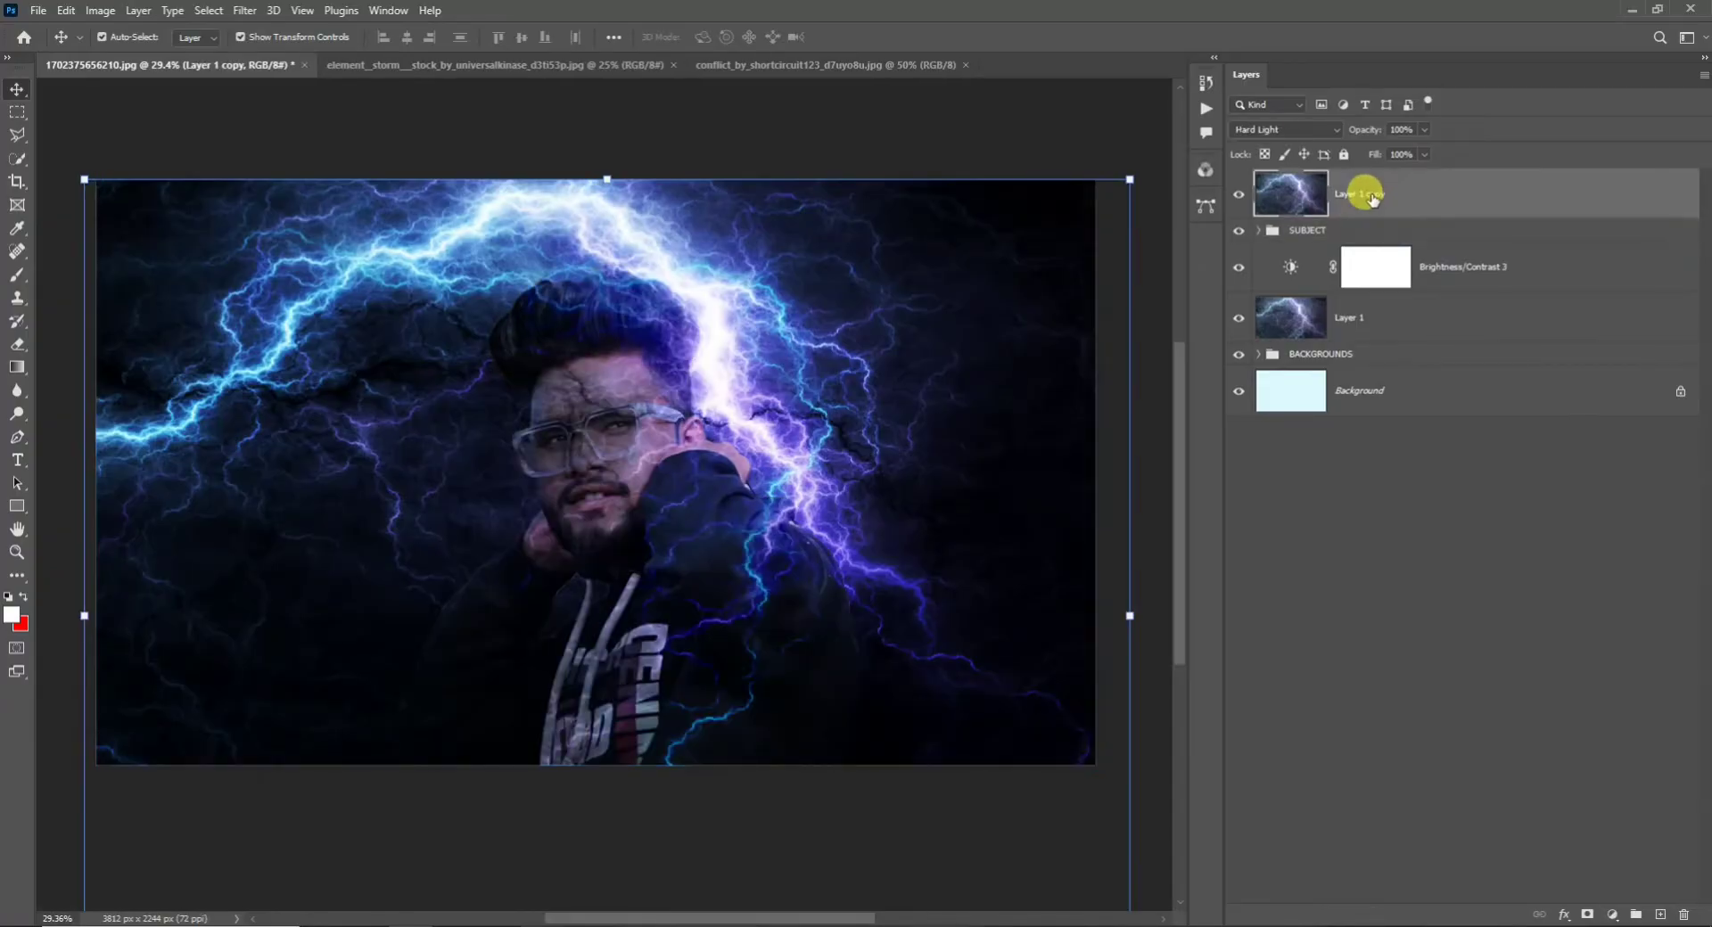
pyautogui.click(1301, 132)
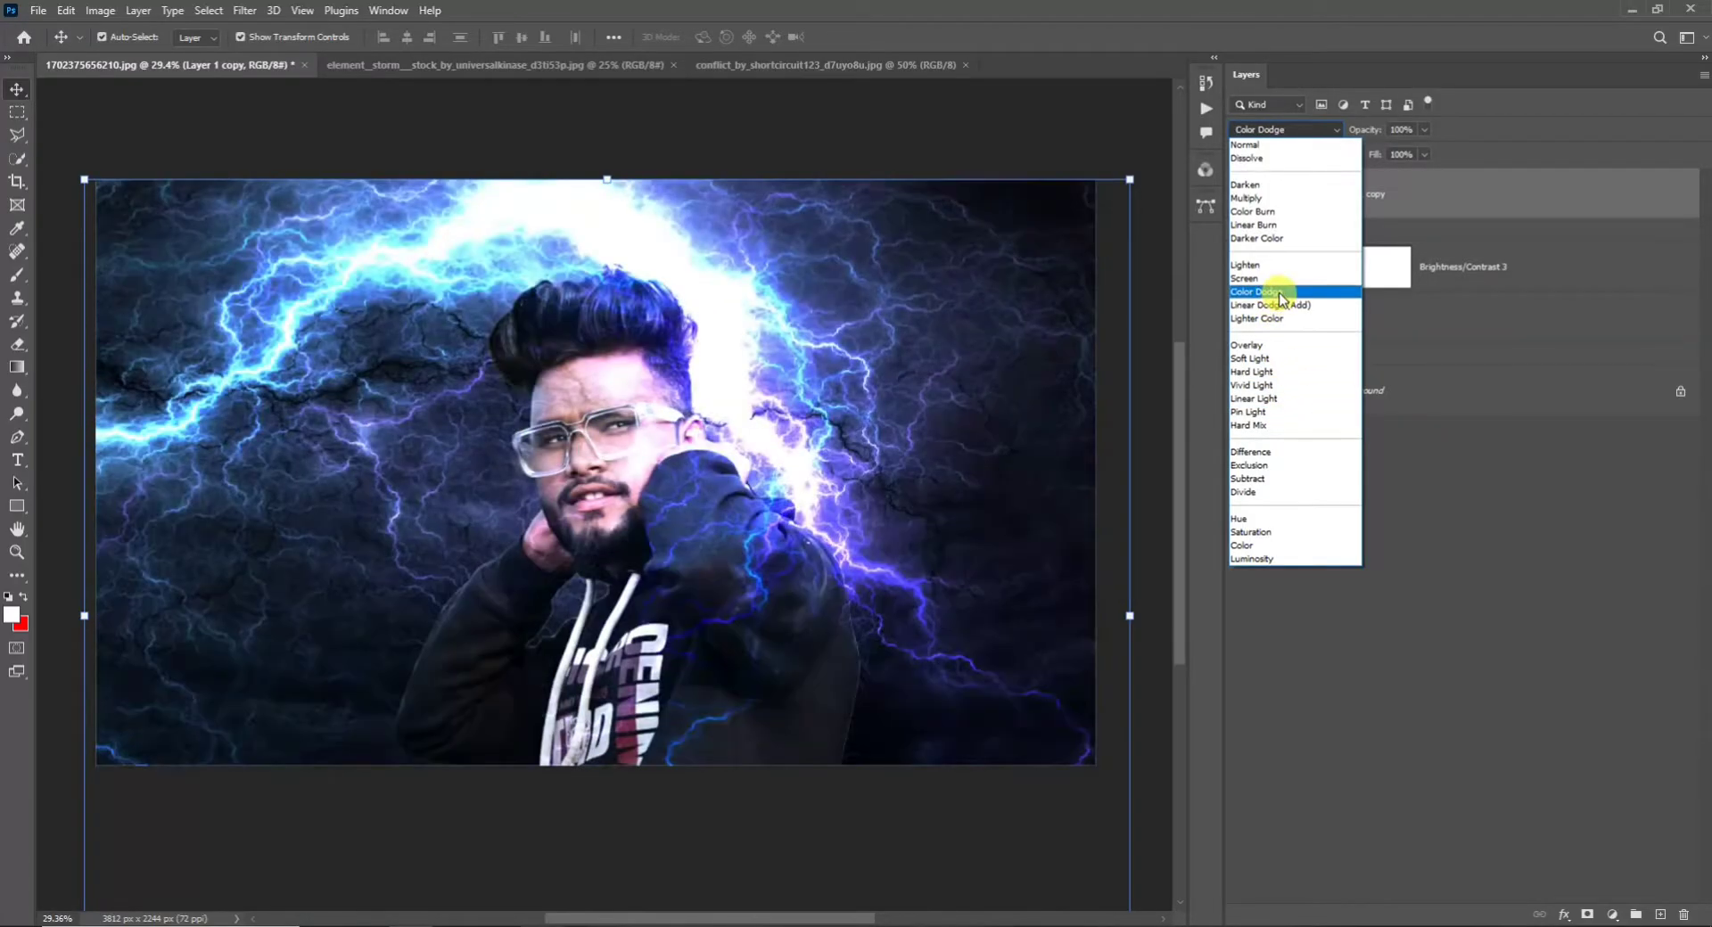
pyautogui.click(1282, 295)
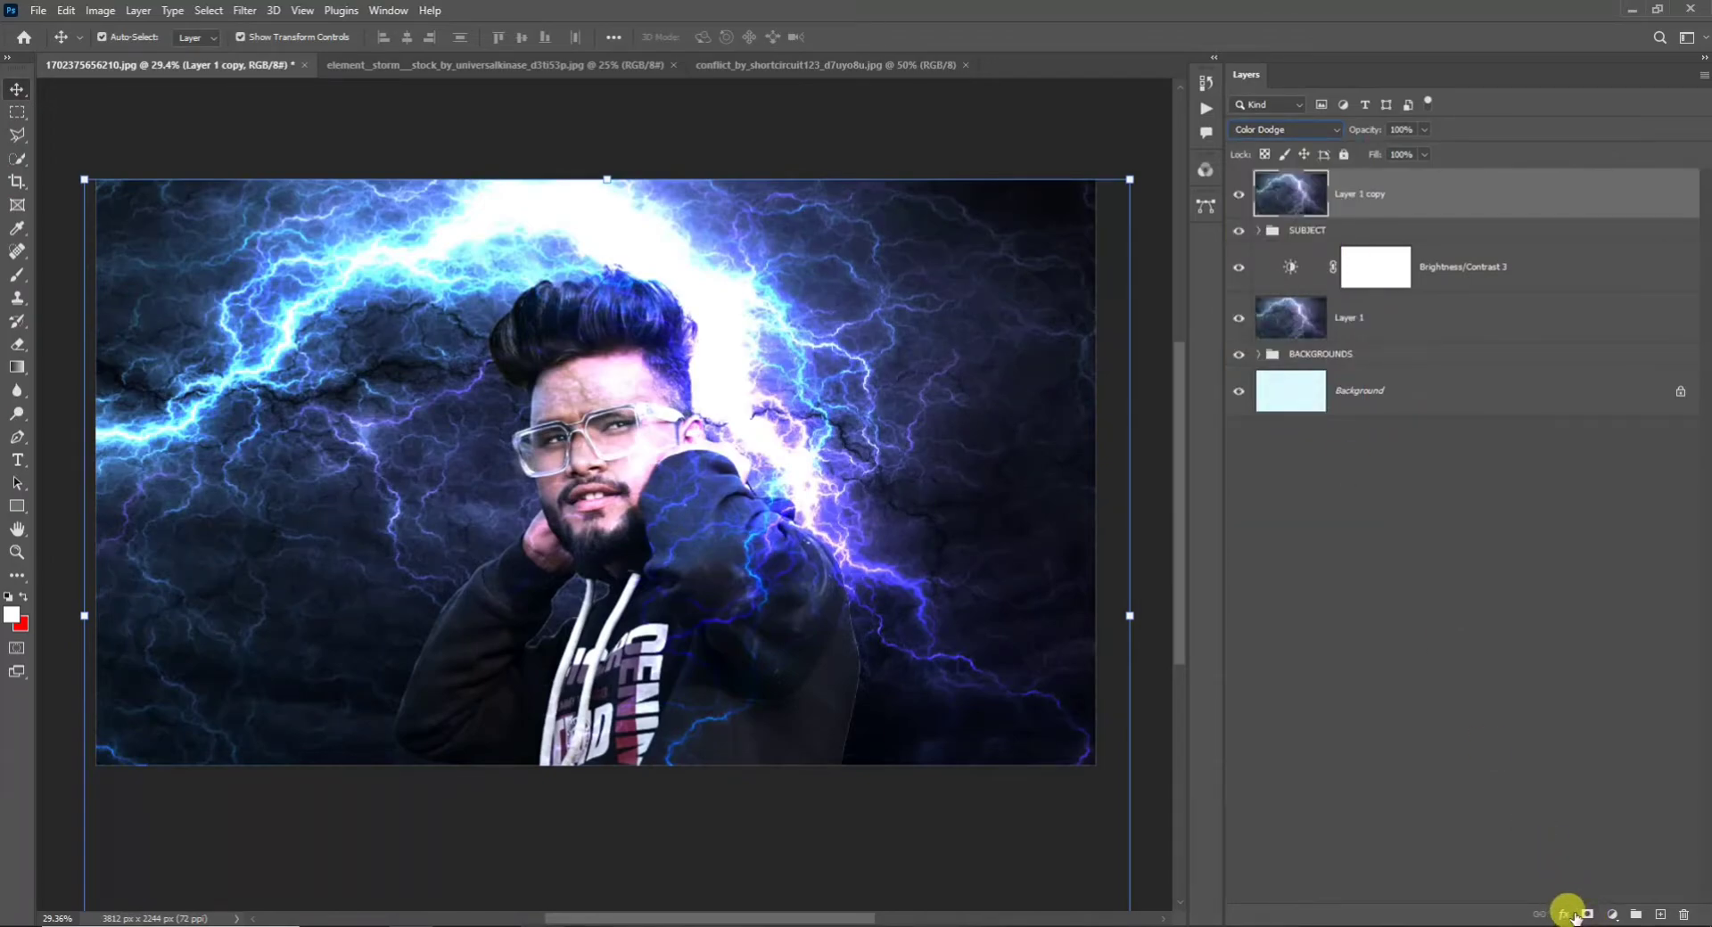
# Add a Brightness/Contrast adjustment clipped to the lightning copy, with brightness -11 and contrast 26.
pyautogui.click(1612, 915)
pyautogui.click(1605, 658)
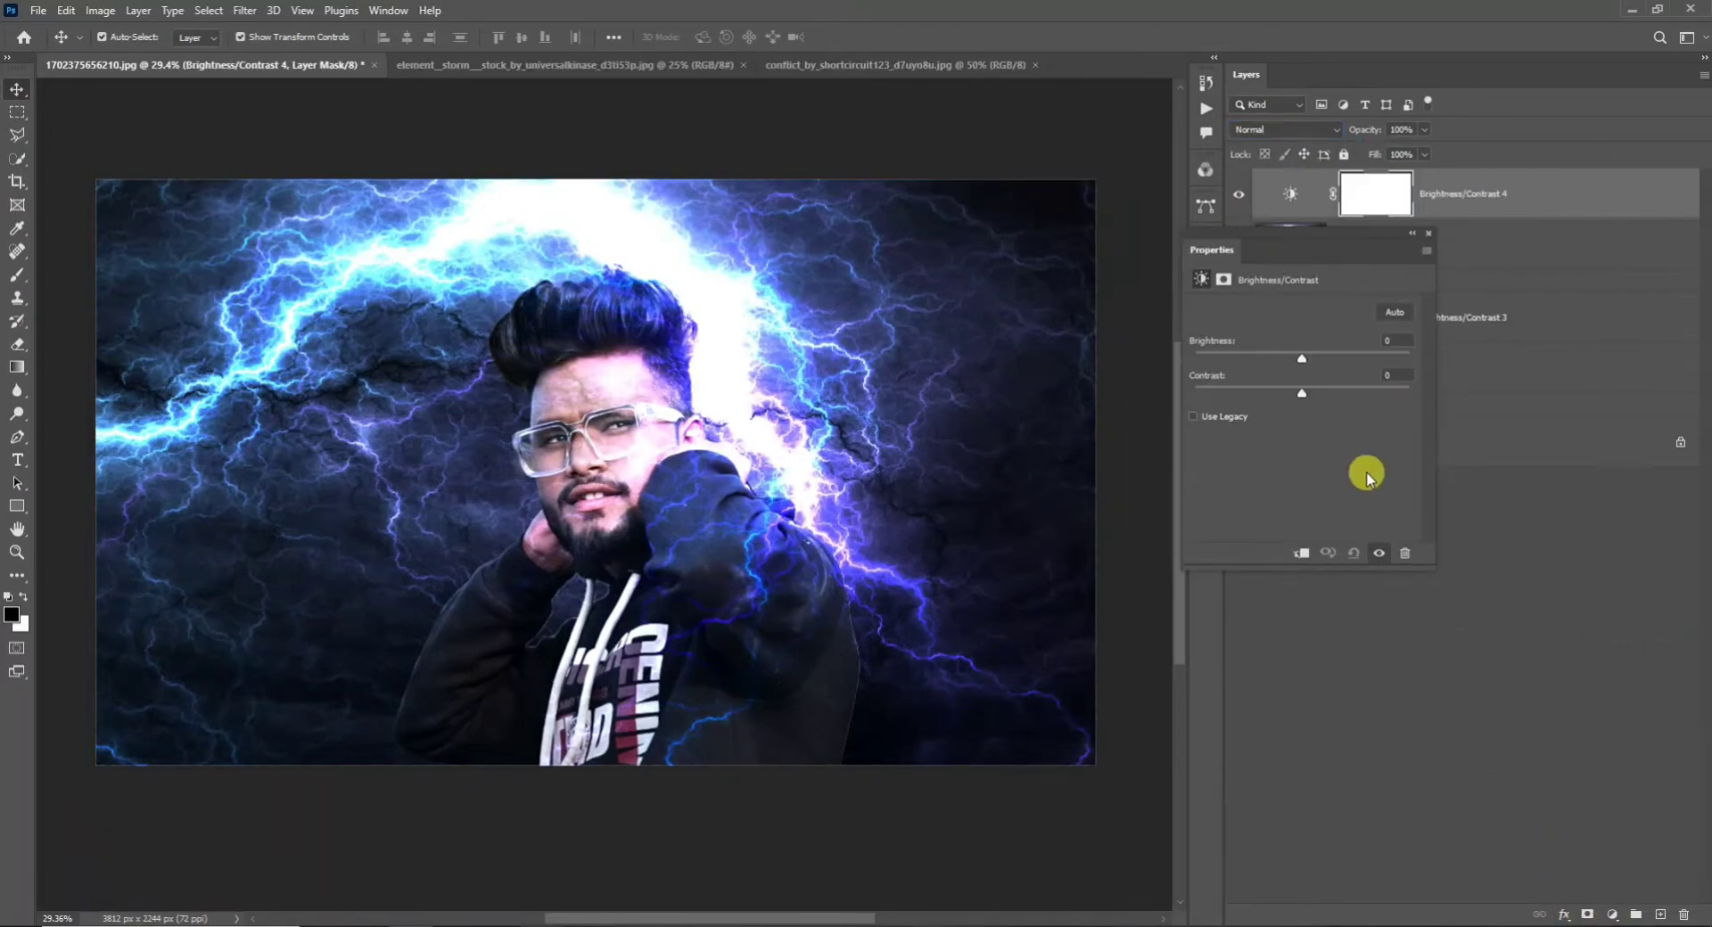
pyautogui.click(1300, 551)
pyautogui.moveTo(1356, 404); pyautogui.dragTo(1298, 377)
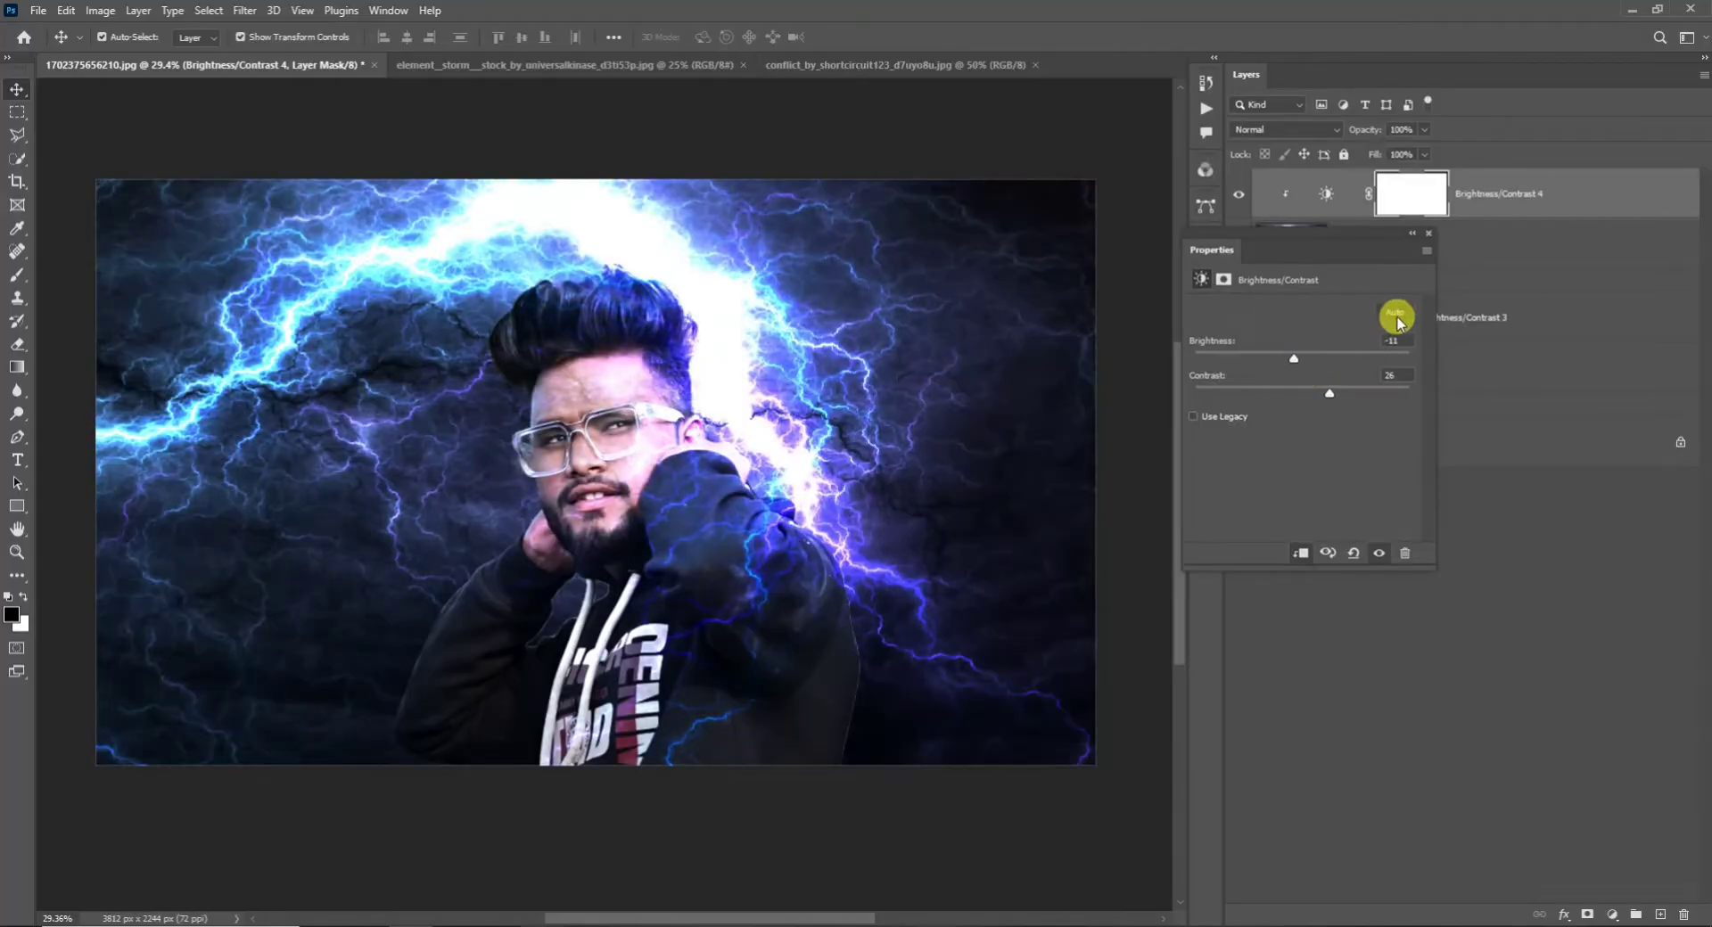
pyautogui.click(1425, 243)
# Clip the lightning copy to the SUBJECT group and give it a layer mask inverted to black.
pyautogui.rightClick(1416, 231)
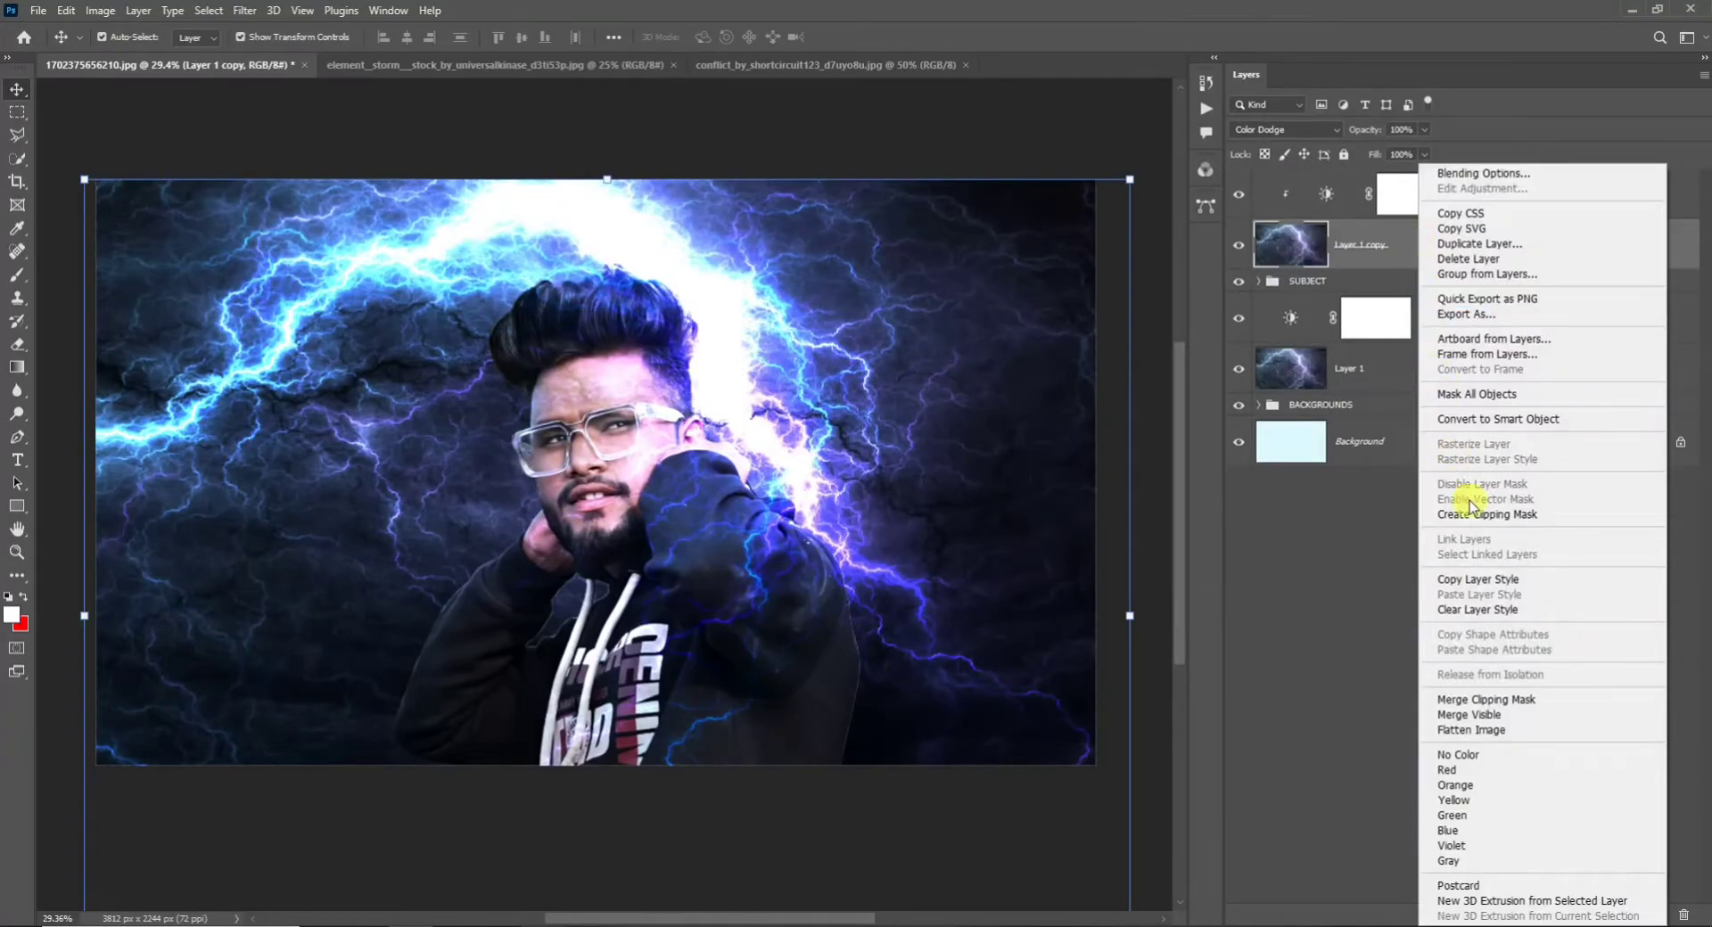
pyautogui.click(1482, 516)
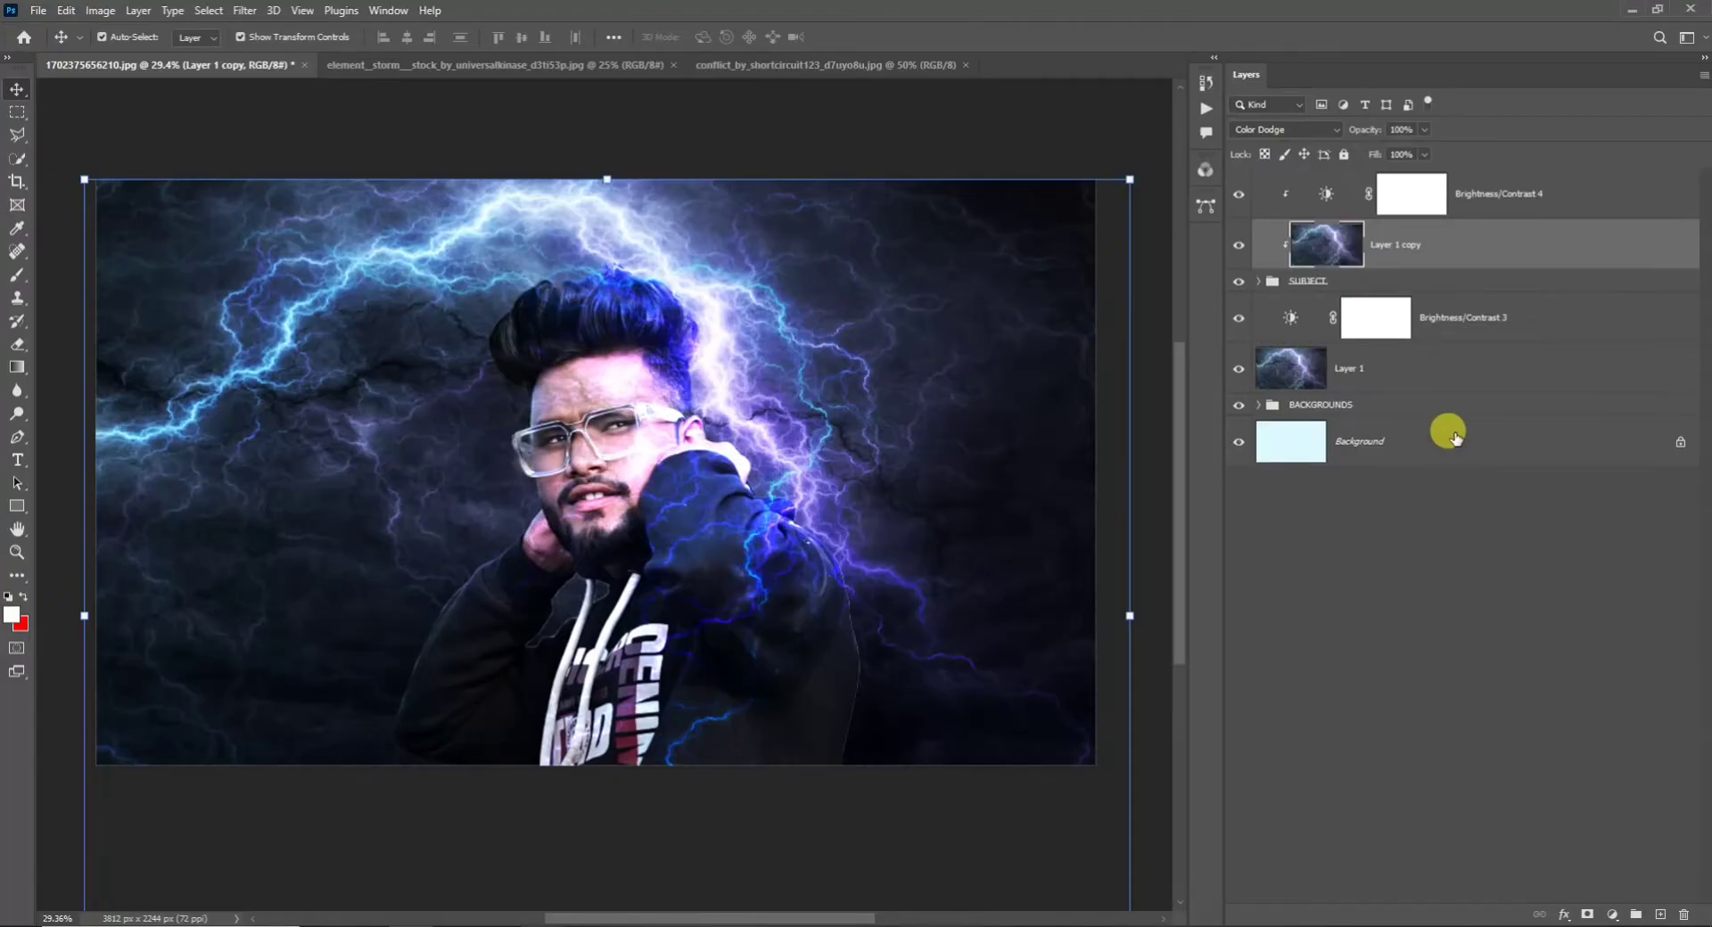
pyautogui.click(1587, 915)
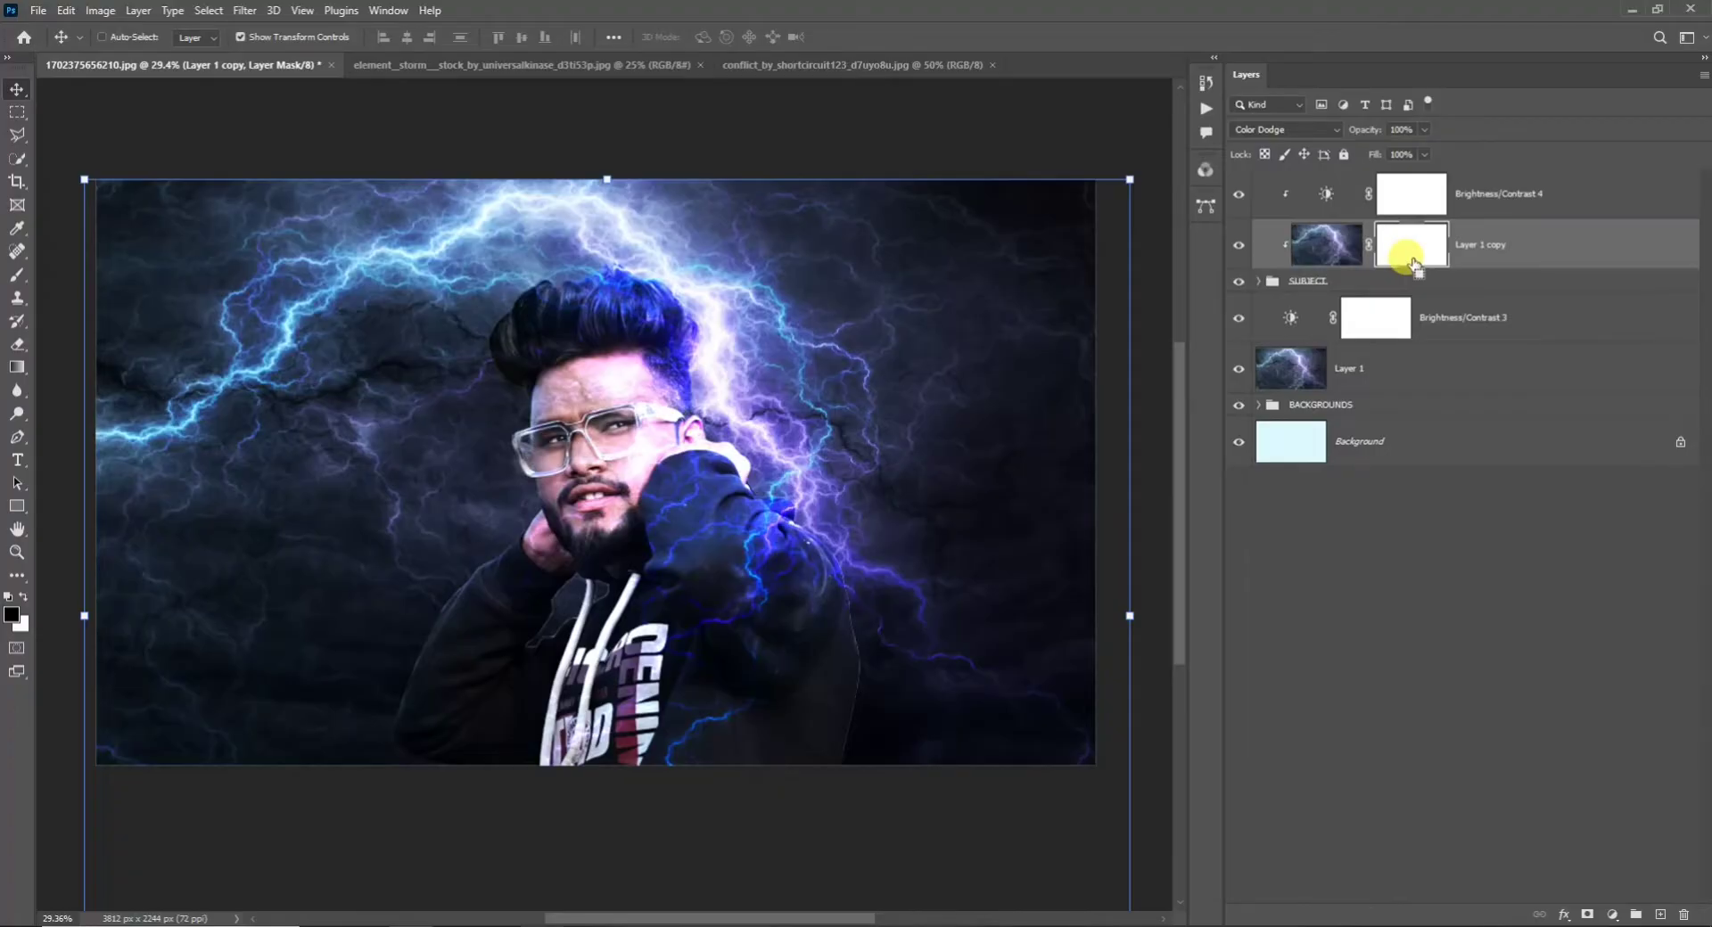
pyautogui.hotkey('ctrl', 'i')
# Paint the mask with a soft white brush at 21% flow to reveal the lightning glow on the hair, temple and cheek.
pyautogui.click(17, 274)
pyautogui.click(24, 597)
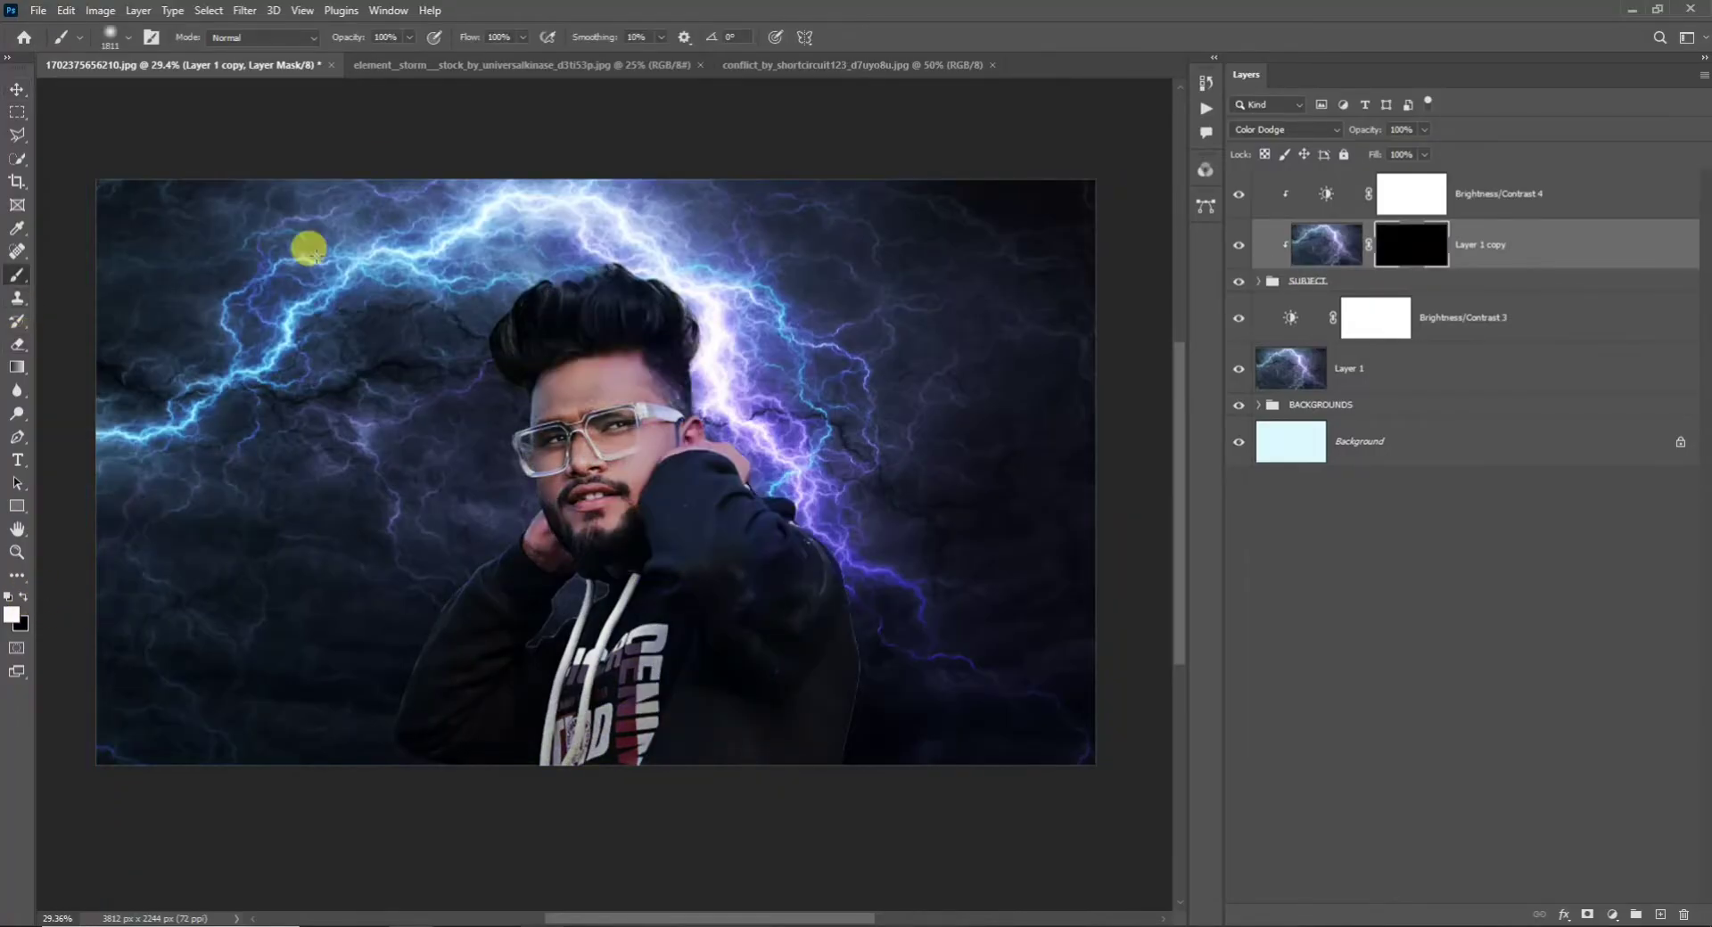
pyautogui.click(522, 37)
pyautogui.moveTo(525, 57); pyautogui.dragTo(486, 65)
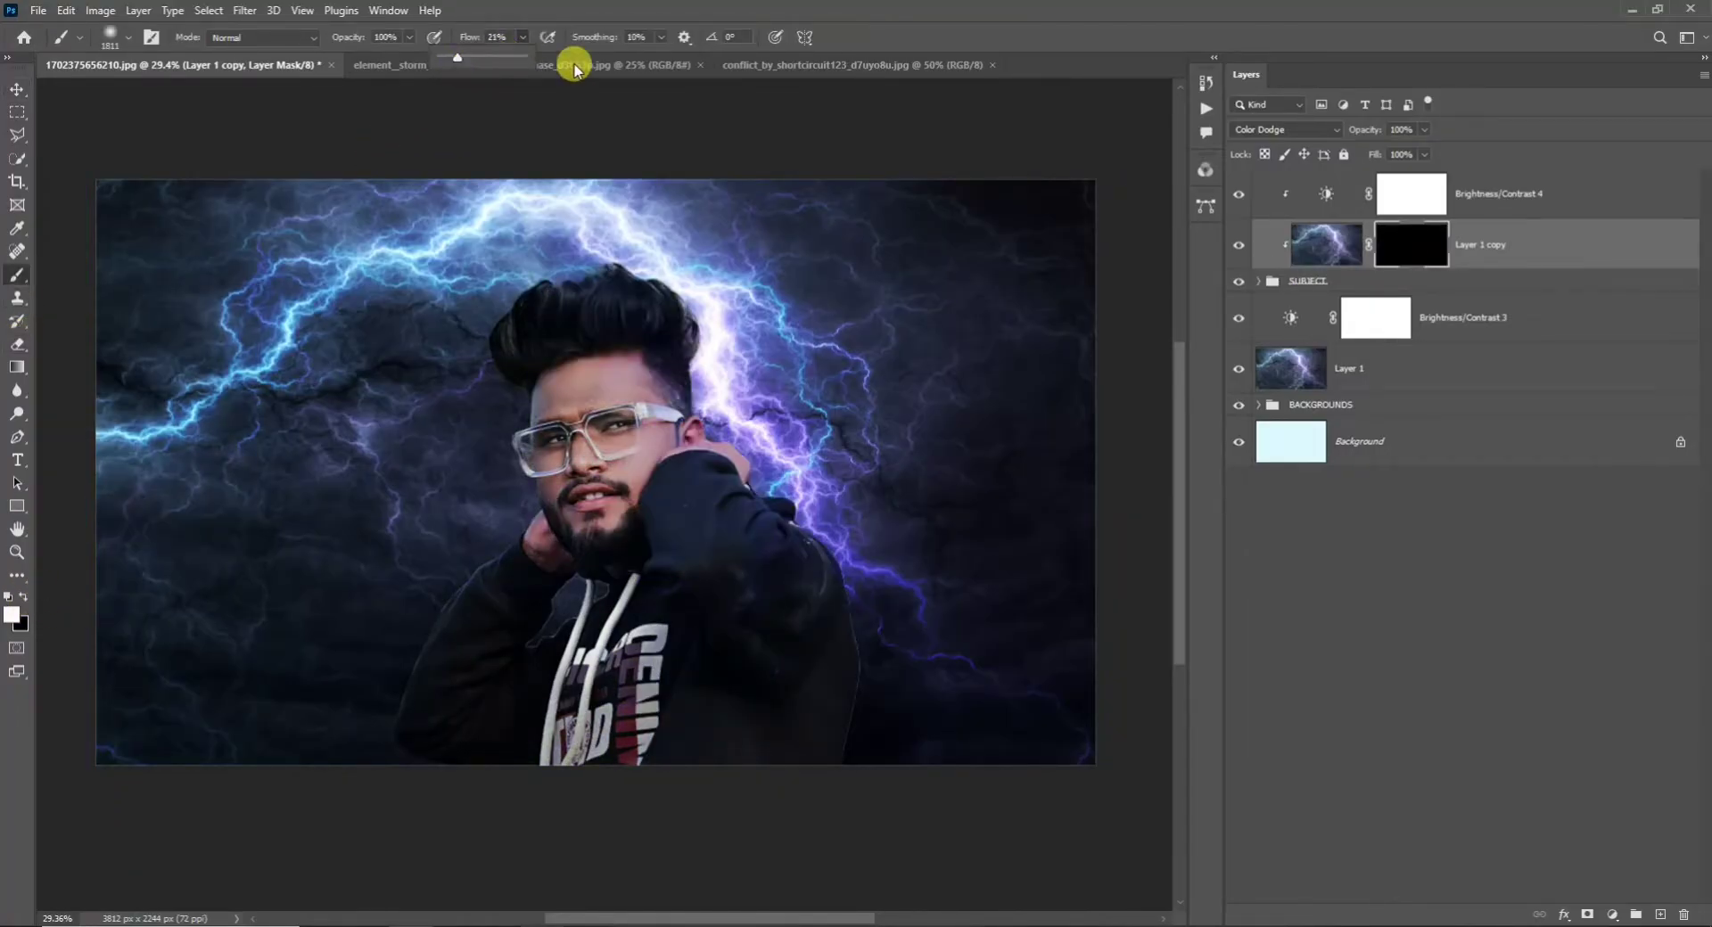
pyautogui.click(781, 435)
pyautogui.scroll(4, 737, 441)
pyautogui.rightClick(738, 436)
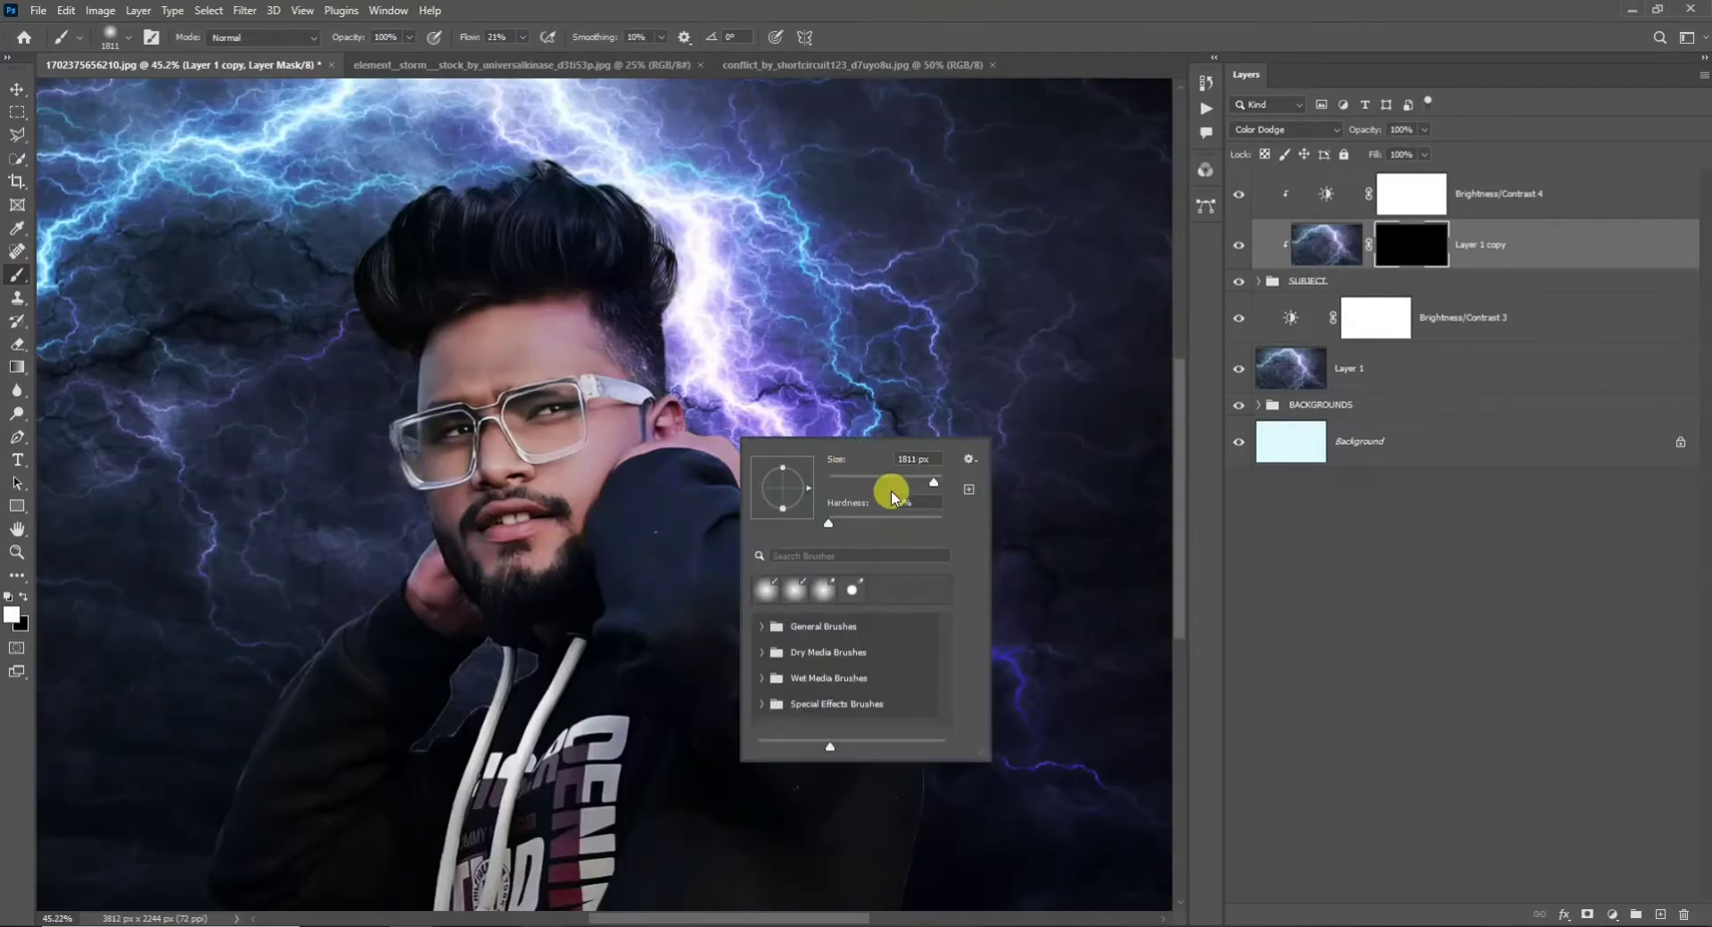
pyautogui.click(918, 484)
pyautogui.click(641, 361)
pyautogui.moveTo(630, 364)
pyautogui.mouseDown()
pyautogui.moveTo(734, 446)
pyautogui.moveTo(656, 366)
pyautogui.moveTo(623, 362)
pyautogui.moveTo(595, 214)
pyautogui.moveTo(638, 232)
pyautogui.moveTo(486, 150)
pyautogui.moveTo(559, 157)
pyautogui.moveTo(533, 157)
pyautogui.moveTo(623, 223)
pyautogui.moveTo(570, 391)
pyautogui.moveTo(495, 459)
pyautogui.moveTo(562, 361)
pyautogui.moveTo(586, 384)
pyautogui.moveTo(535, 318)
pyautogui.moveTo(483, 319)
pyautogui.moveTo(459, 347)
pyautogui.moveTo(486, 497)
pyautogui.moveTo(537, 453)
pyautogui.moveTo(488, 323)
pyautogui.moveTo(535, 317)
pyautogui.moveTo(480, 544)
pyautogui.moveTo(484, 434)
pyautogui.moveTo(465, 409)
pyautogui.moveTo(536, 566)
pyautogui.moveTo(507, 484)
pyautogui.moveTo(515, 526)
pyautogui.moveTo(581, 479)
pyautogui.mouseUp()
pyautogui.scroll(-1, 582, 479)
pyautogui.scroll(5, 582, 479)
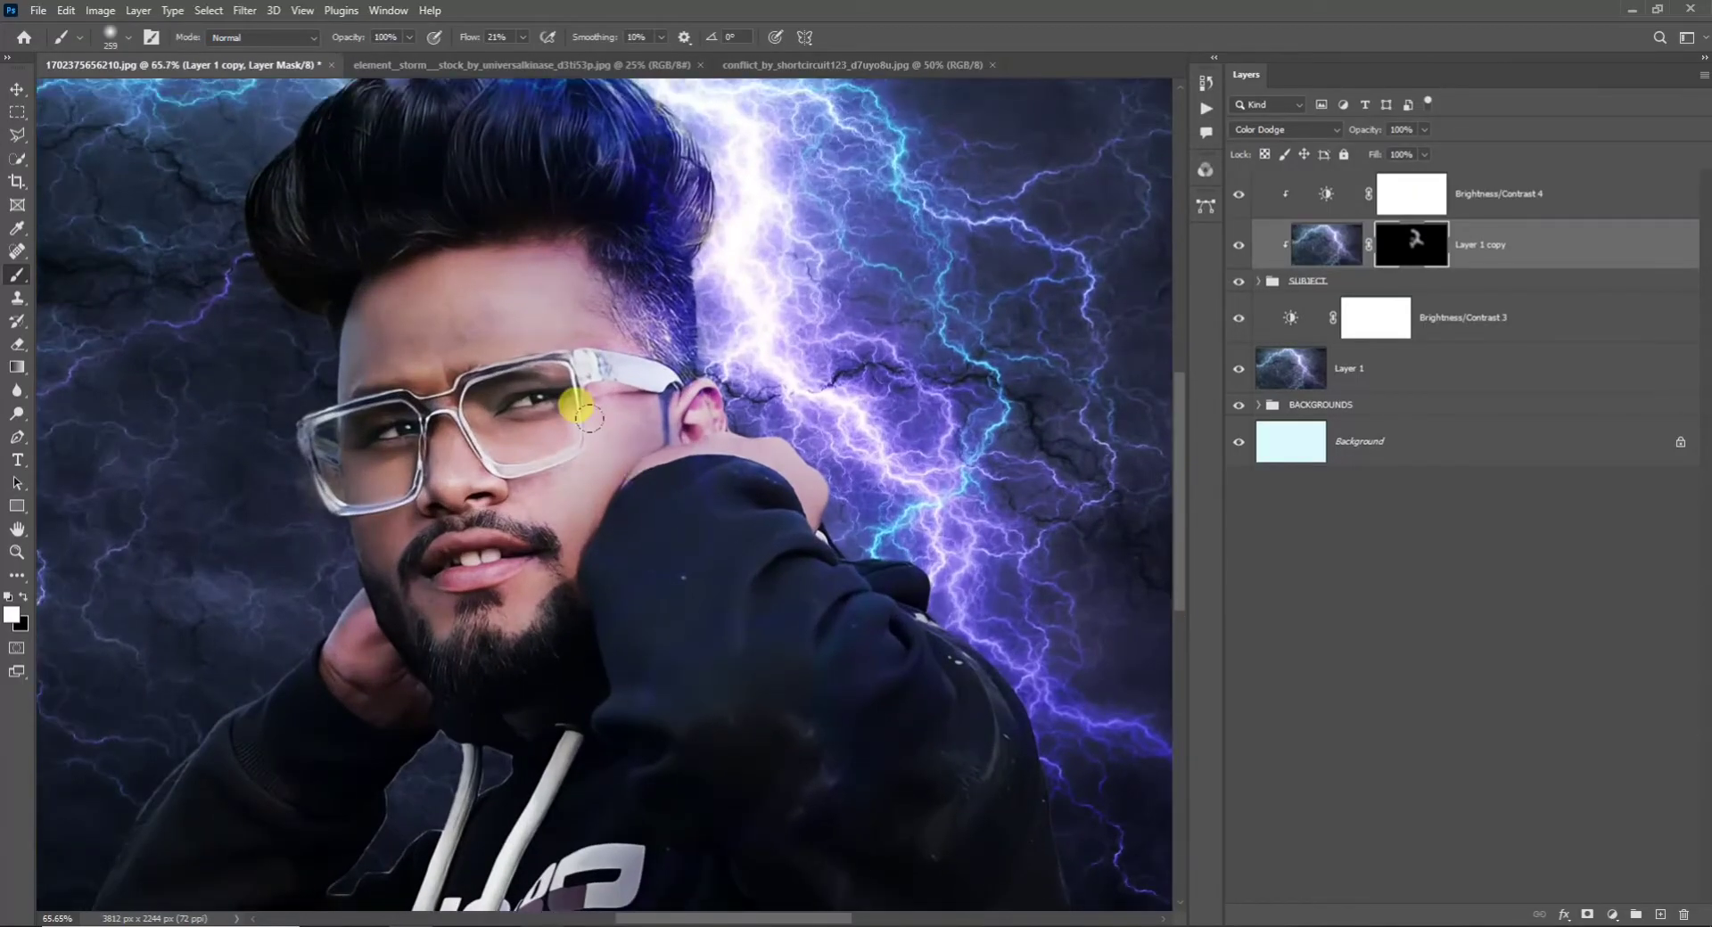
# Use a smaller brush on the mask to reveal the glow around the ear and raised hand.
pyautogui.rightClick(651, 459)
pyautogui.click(590, 471)
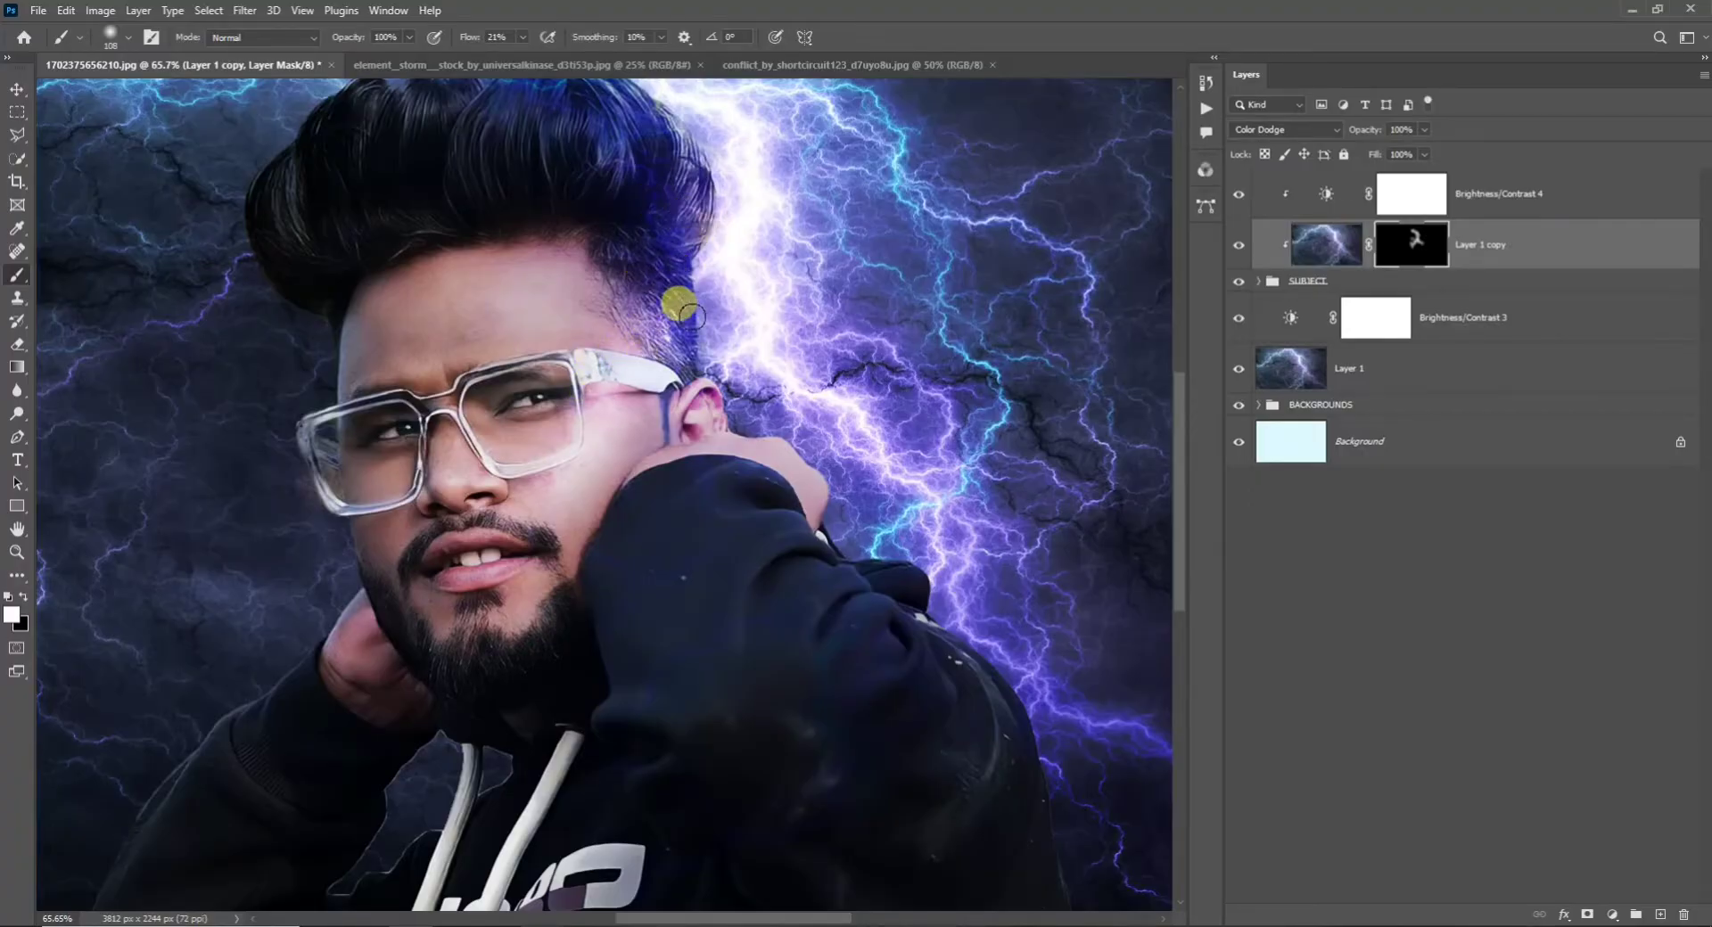
pyautogui.scroll(-2, 677, 298)
pyautogui.moveTo(711, 390); pyautogui.dragTo(779, 449)
pyautogui.scroll(-3, 661, 533)
# Enlarge the brush and reveal the lightning glow along the top edge of the hair on the mask.
pyautogui.rightClick(720, 279)
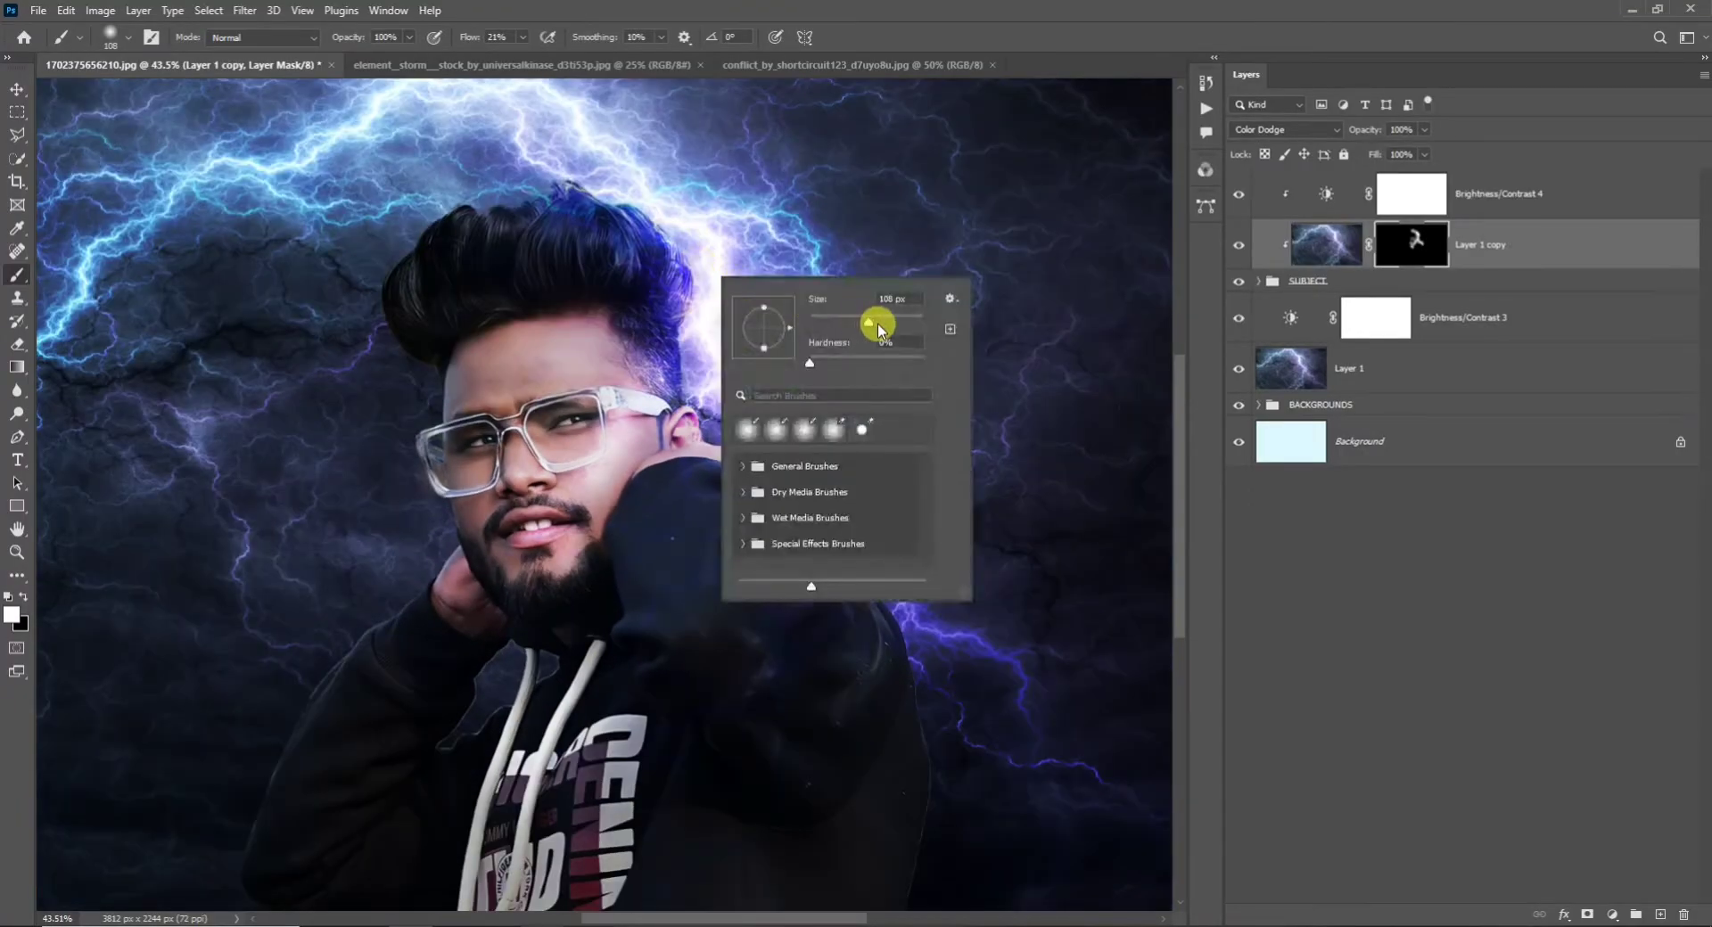
pyautogui.click(591, 188)
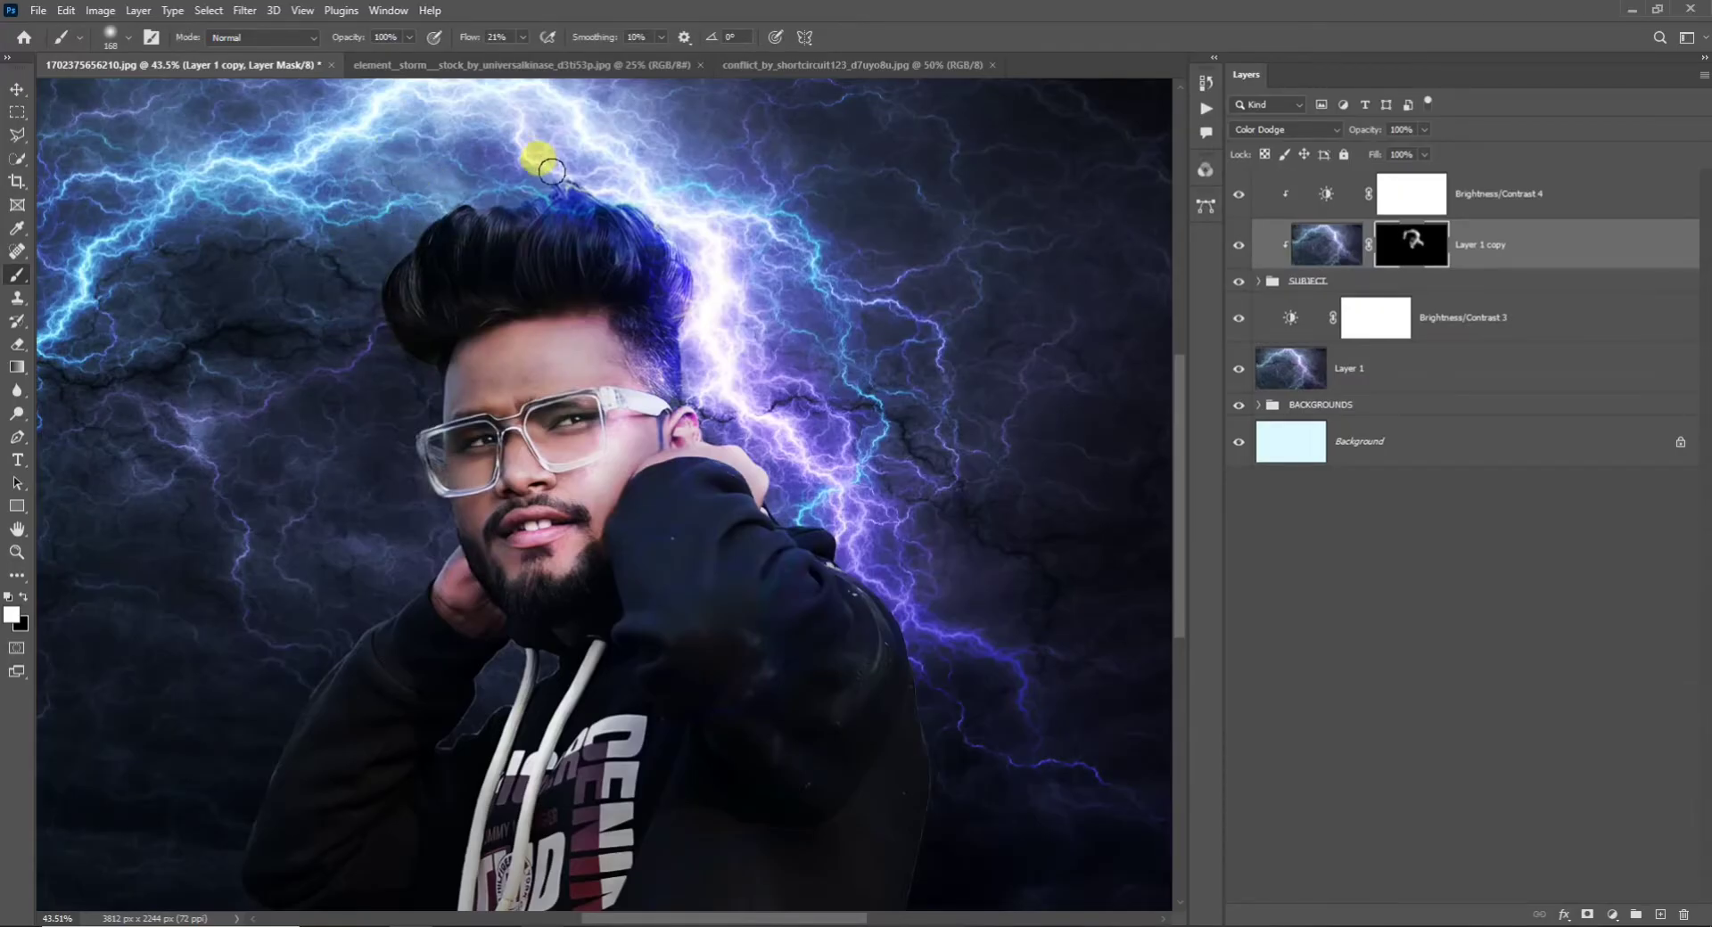
pyautogui.scroll(3, 624, 339)
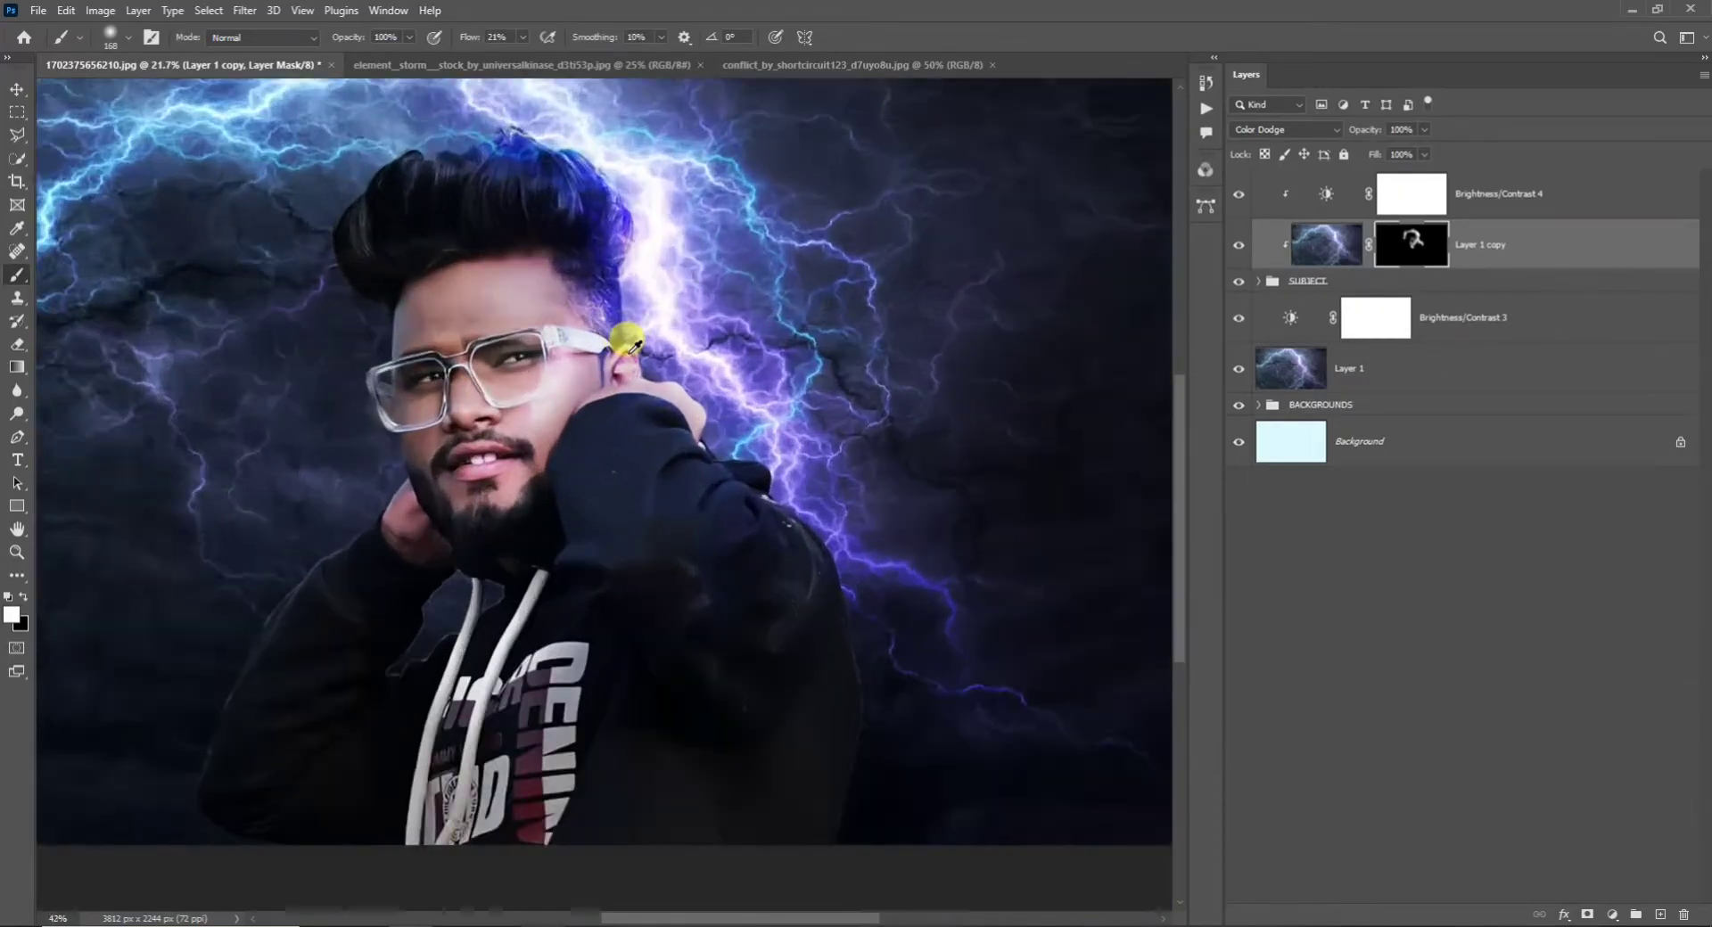
pyautogui.scroll(-3, 624, 353)
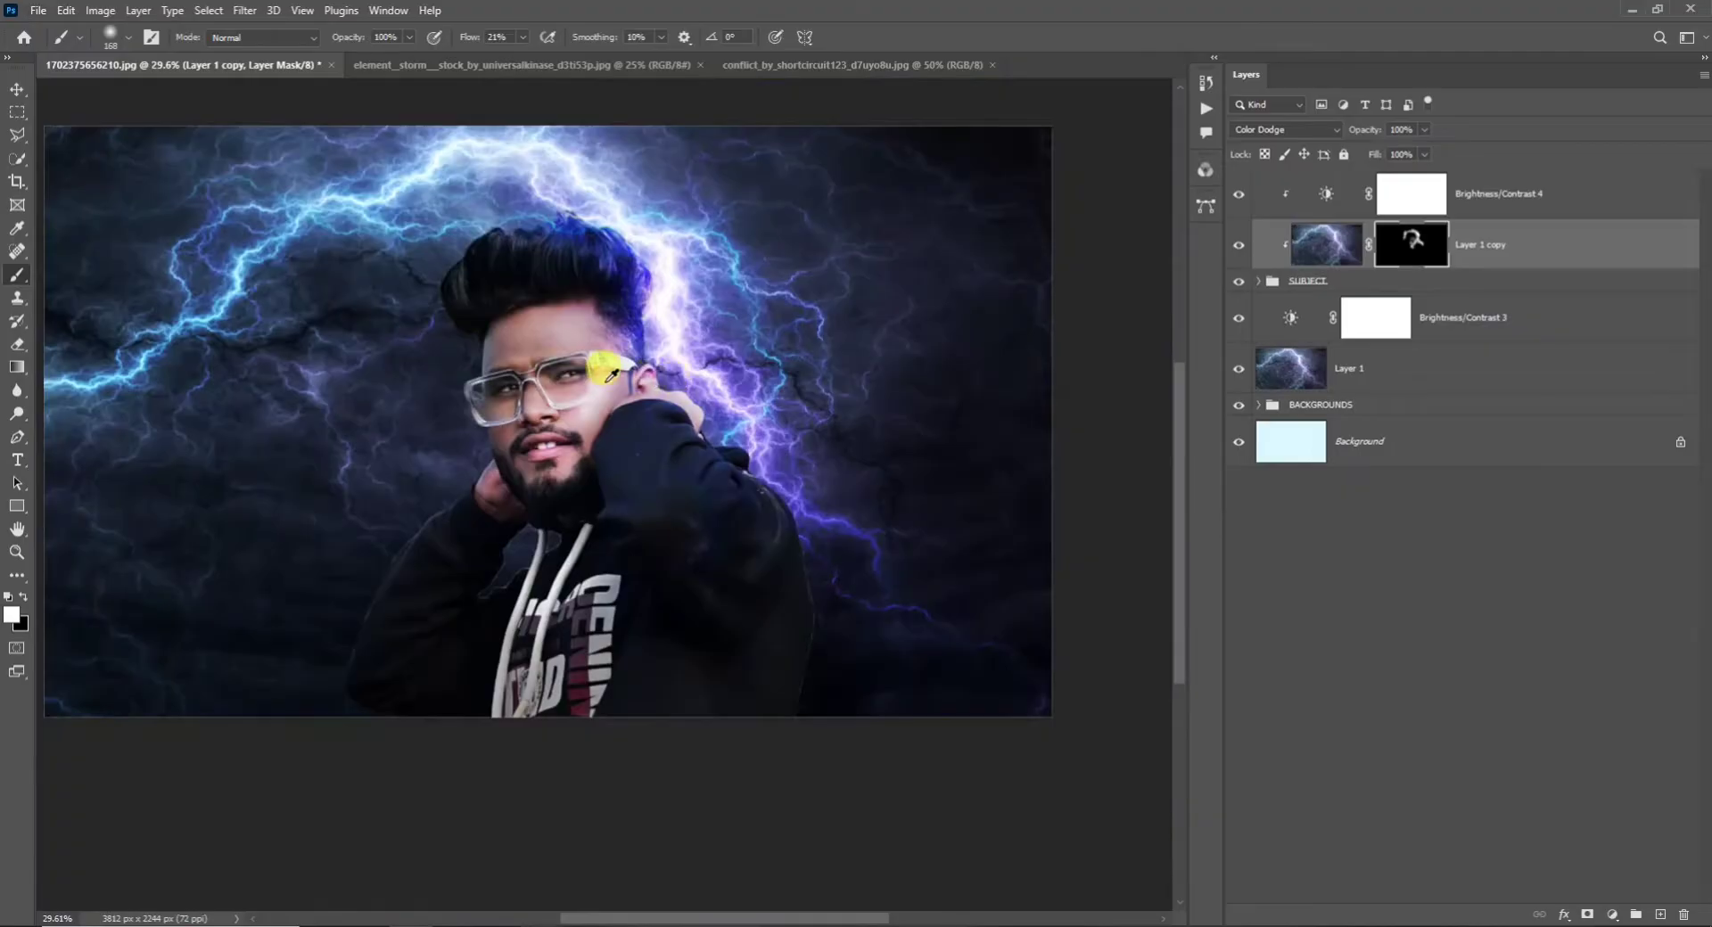
# Paint white on the mask along the hoodie's shoulder, raised sleeve and hand to reveal the lightning glow.
pyautogui.scroll(2, 651, 321)
pyautogui.moveTo(878, 552); pyautogui.dragTo(908, 638)
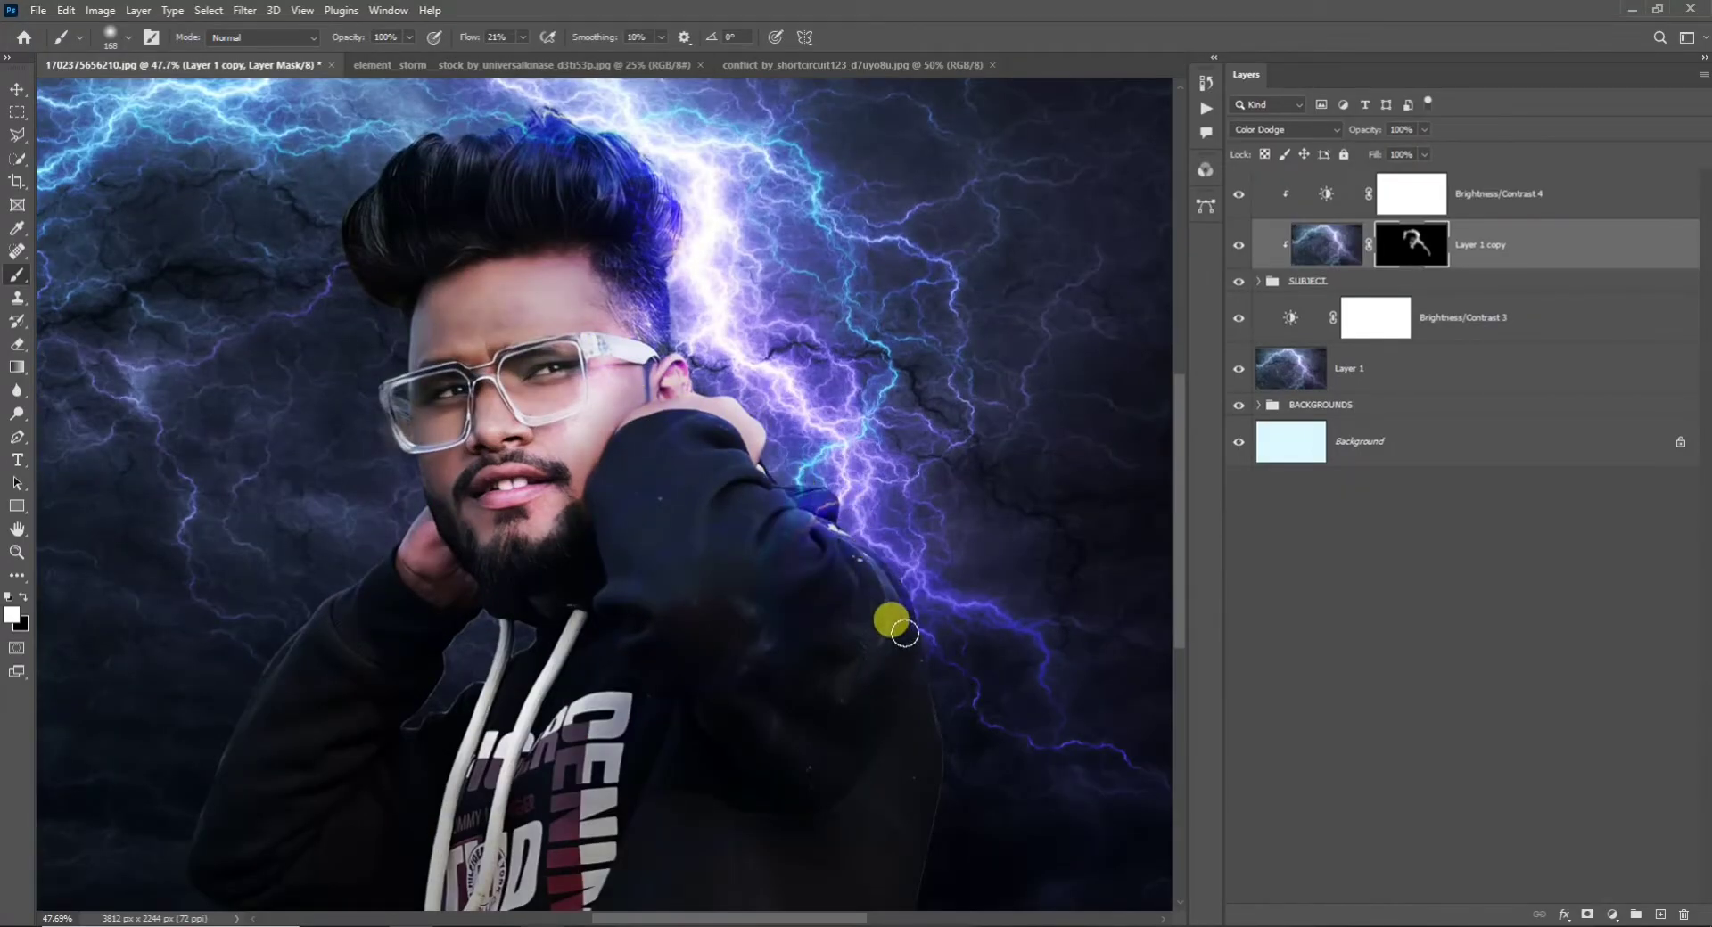
pyautogui.moveTo(817, 532)
pyautogui.mouseDown()
pyautogui.moveTo(879, 588)
pyautogui.moveTo(730, 442)
pyautogui.moveTo(785, 468)
pyautogui.moveTo(710, 430)
pyautogui.moveTo(684, 460)
pyautogui.moveTo(764, 461)
pyautogui.mouseUp()
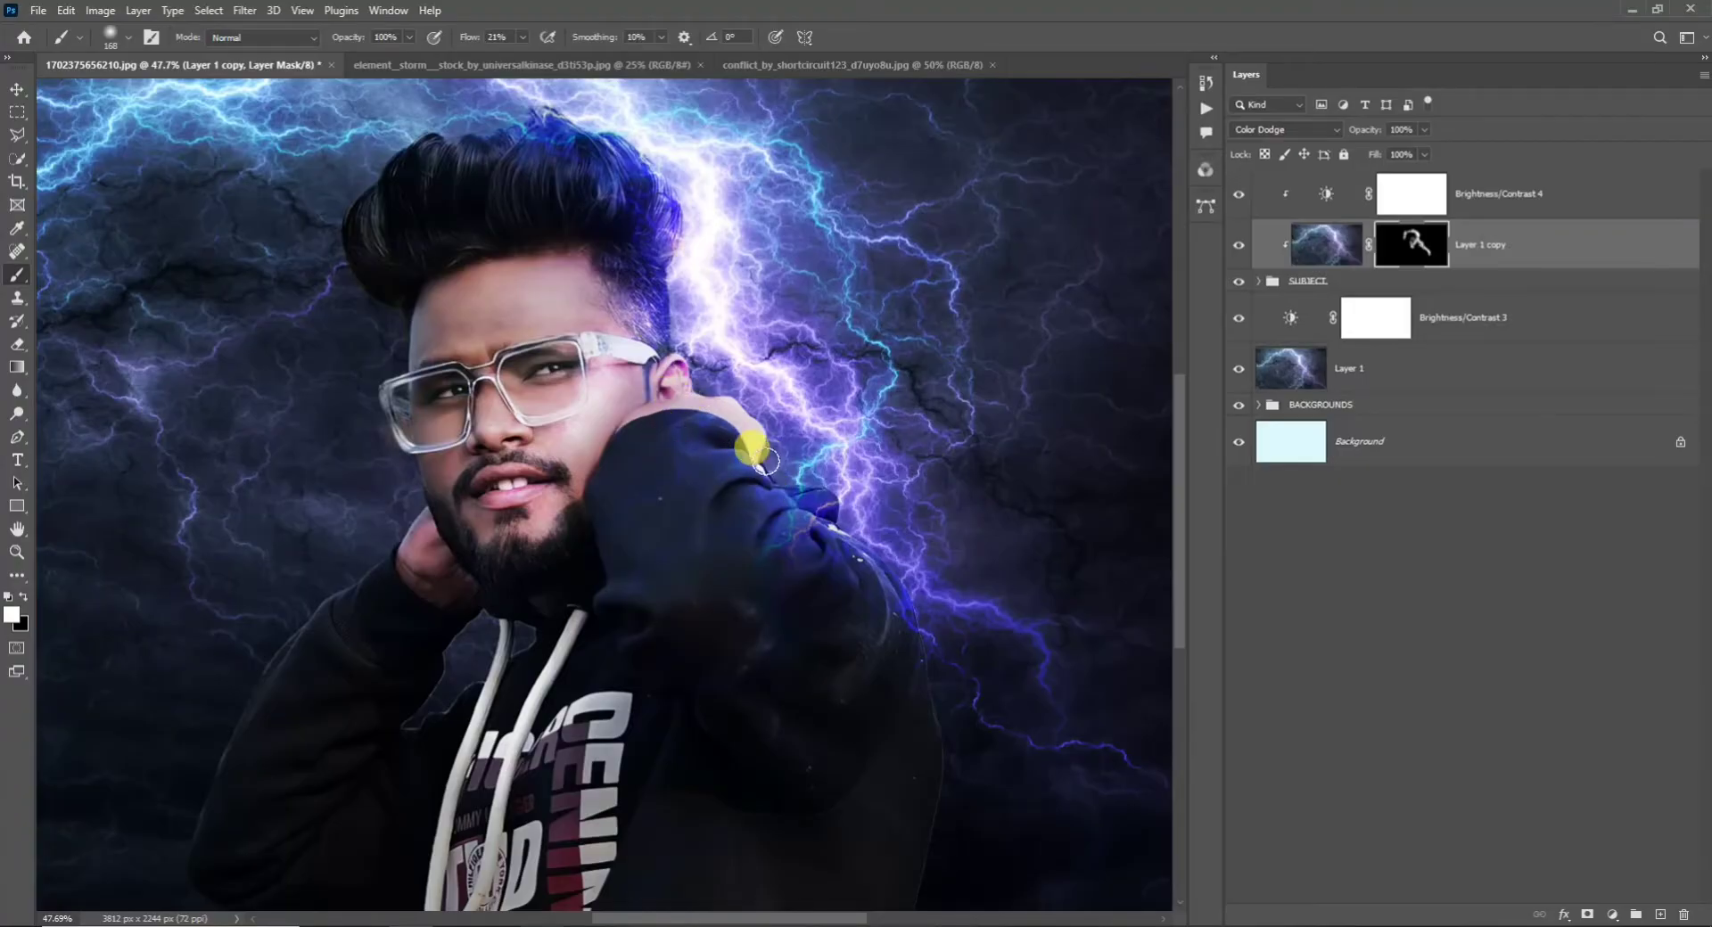
pyautogui.moveTo(691, 421)
pyautogui.mouseDown()
pyautogui.moveTo(772, 474)
pyautogui.moveTo(677, 419)
pyautogui.moveTo(756, 472)
pyautogui.moveTo(898, 511)
pyautogui.moveTo(904, 578)
pyautogui.mouseUp()
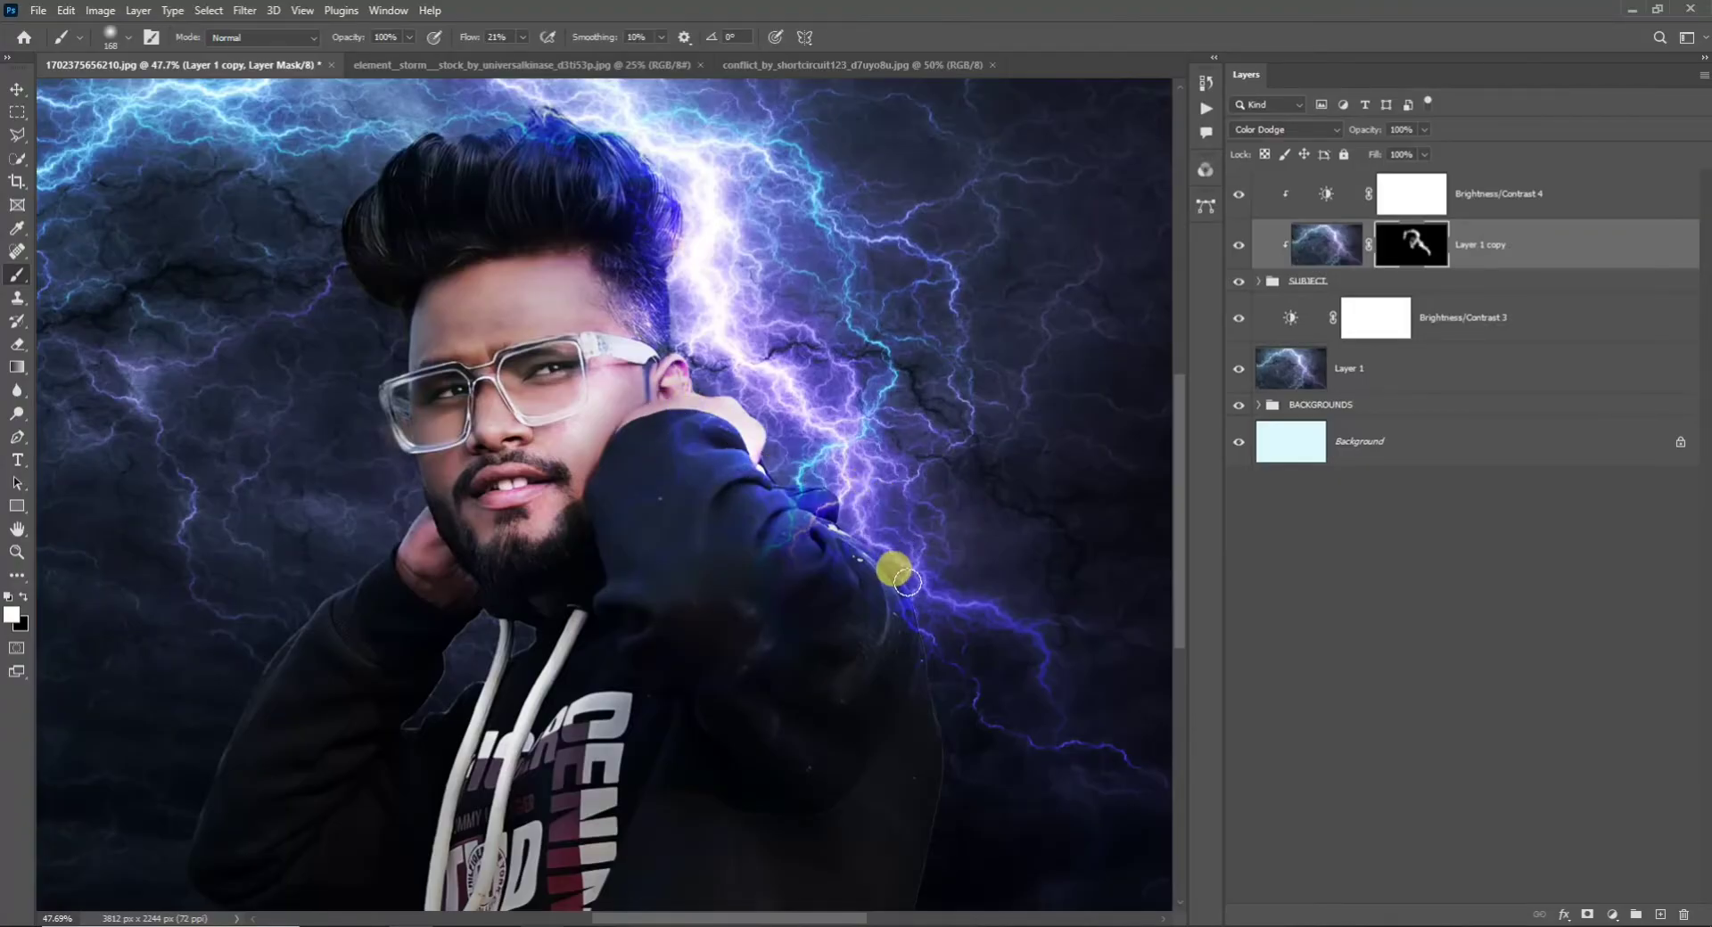
pyautogui.scroll(-2, 919, 660)
pyautogui.scroll(3, 845, 581)
pyautogui.scroll(-3, 779, 464)
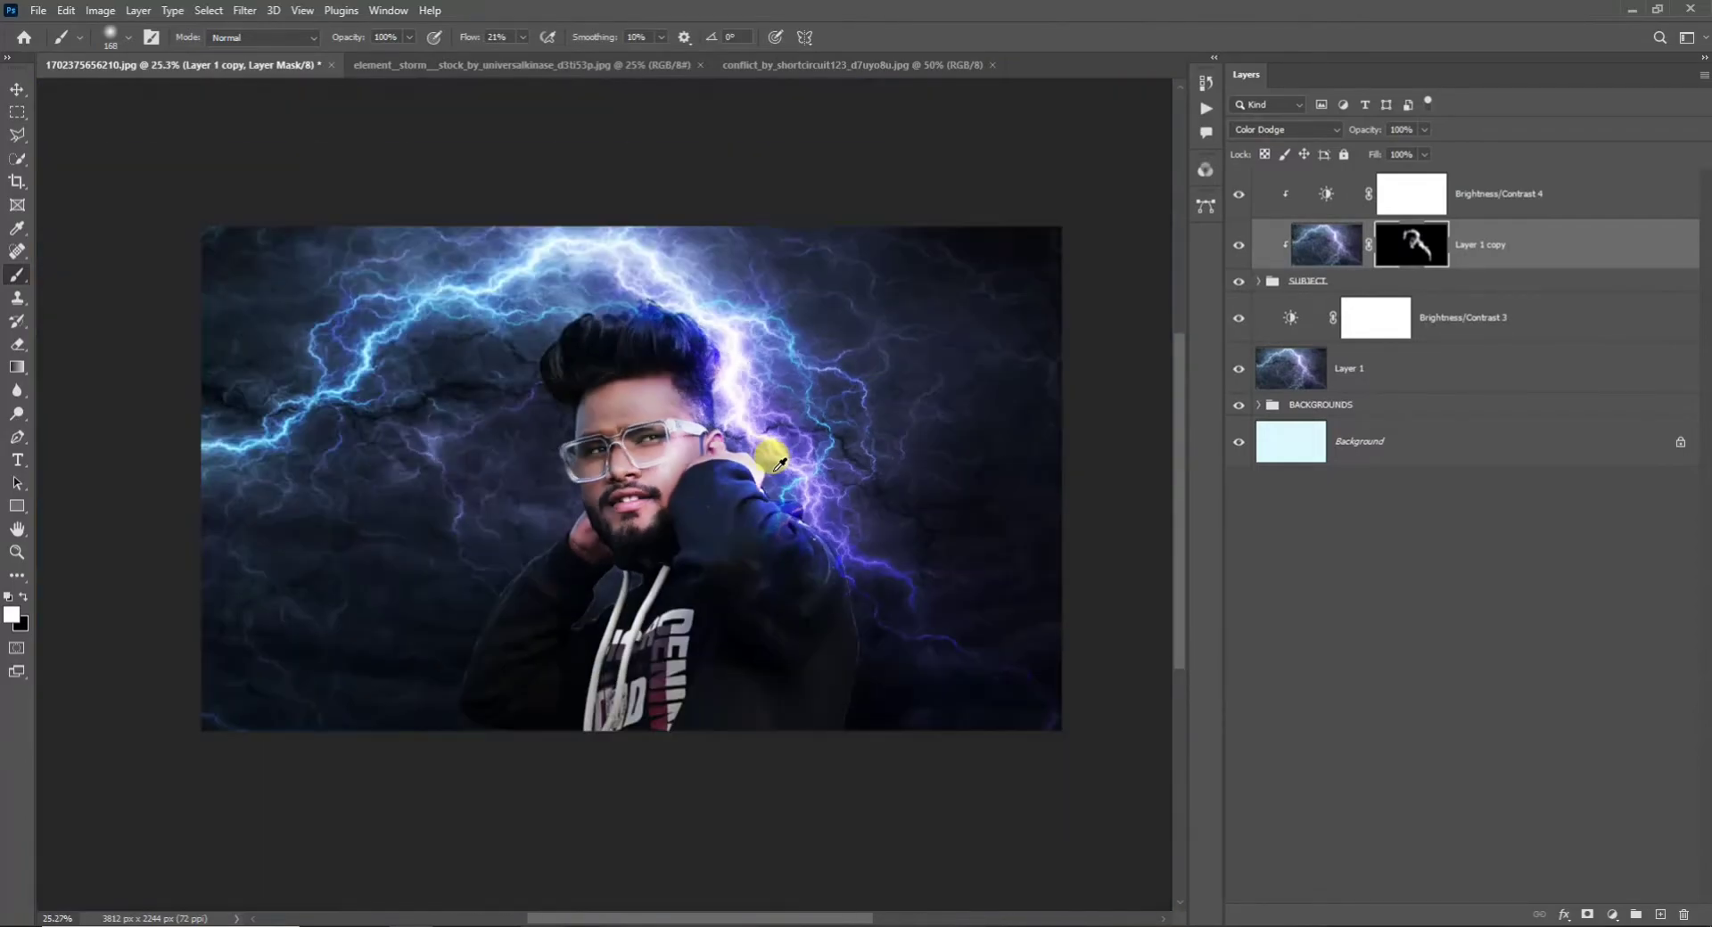
pyautogui.scroll(2, 739, 449)
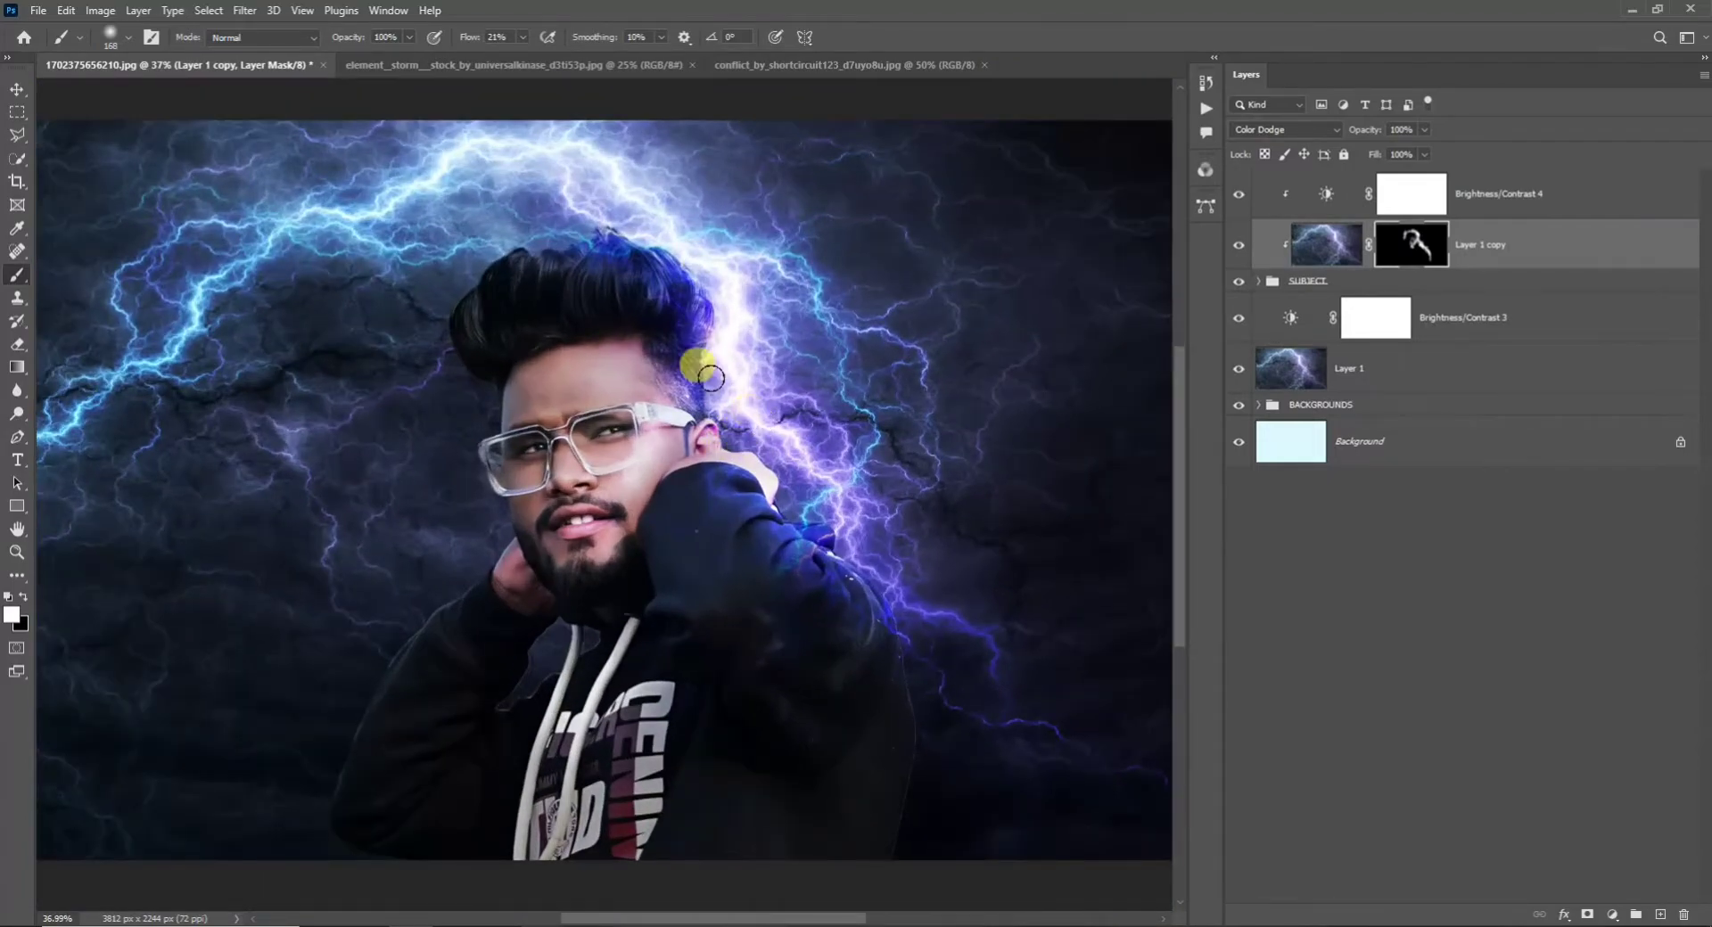
# In the conflict stock image, lasso-select the horizontal blue lightning burst, including the sparks around the figure on the rock.
pyautogui.press('v')
pyautogui.click(775, 65)
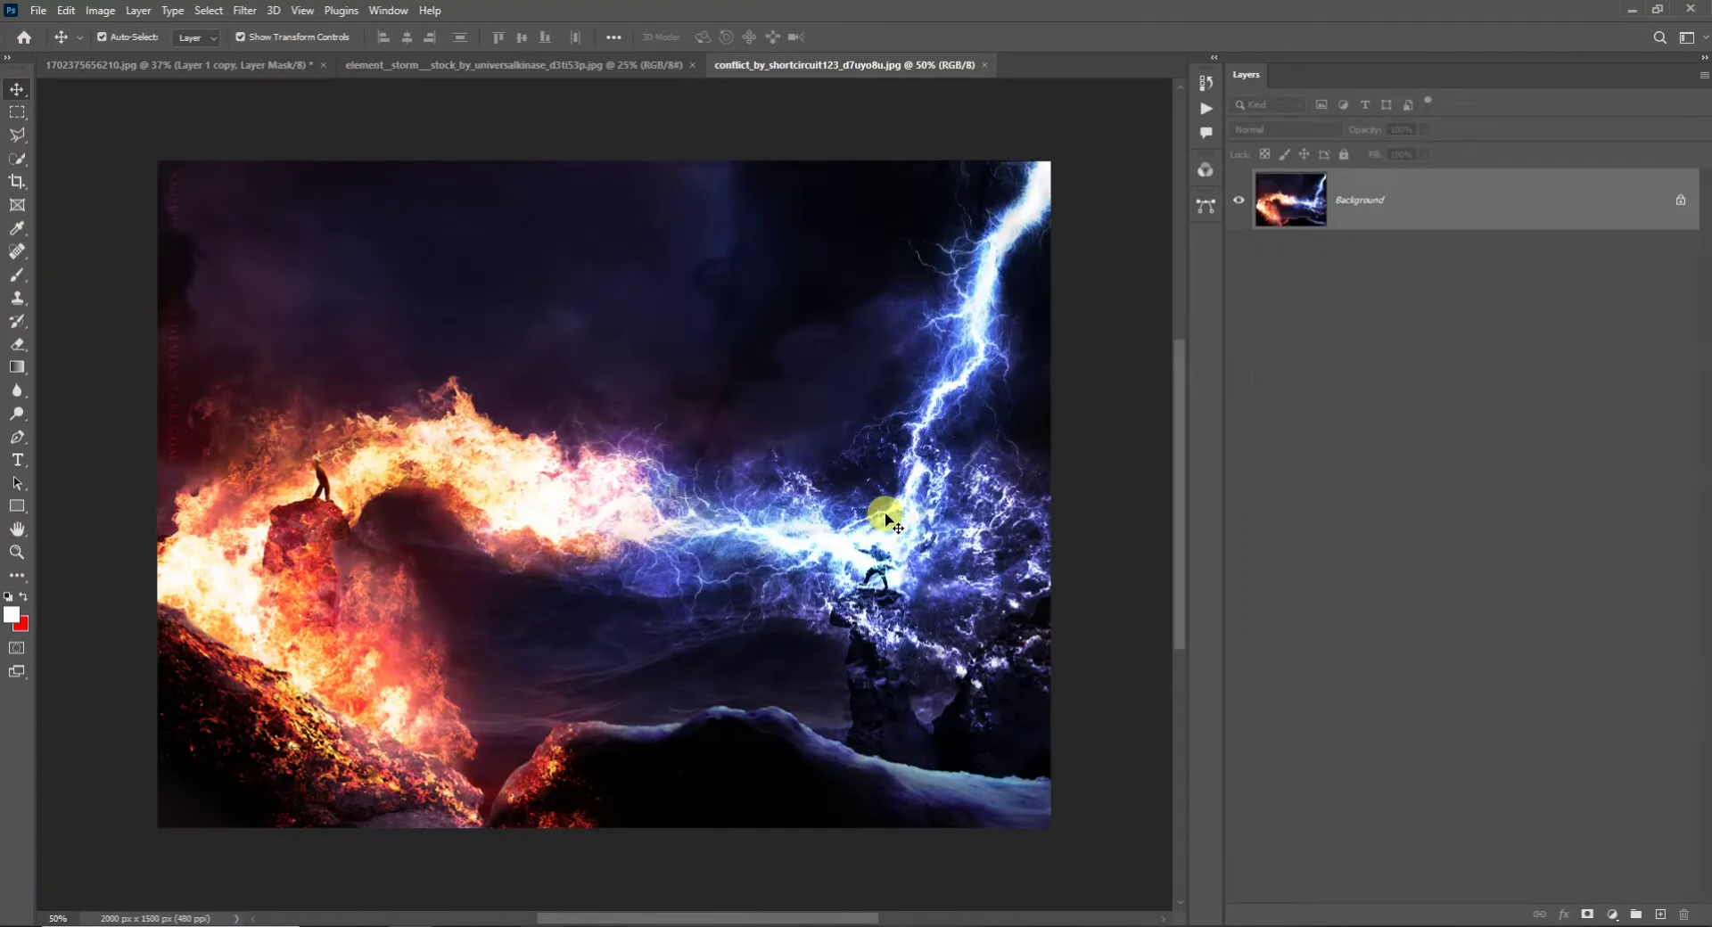
pyautogui.rightClick(17, 134)
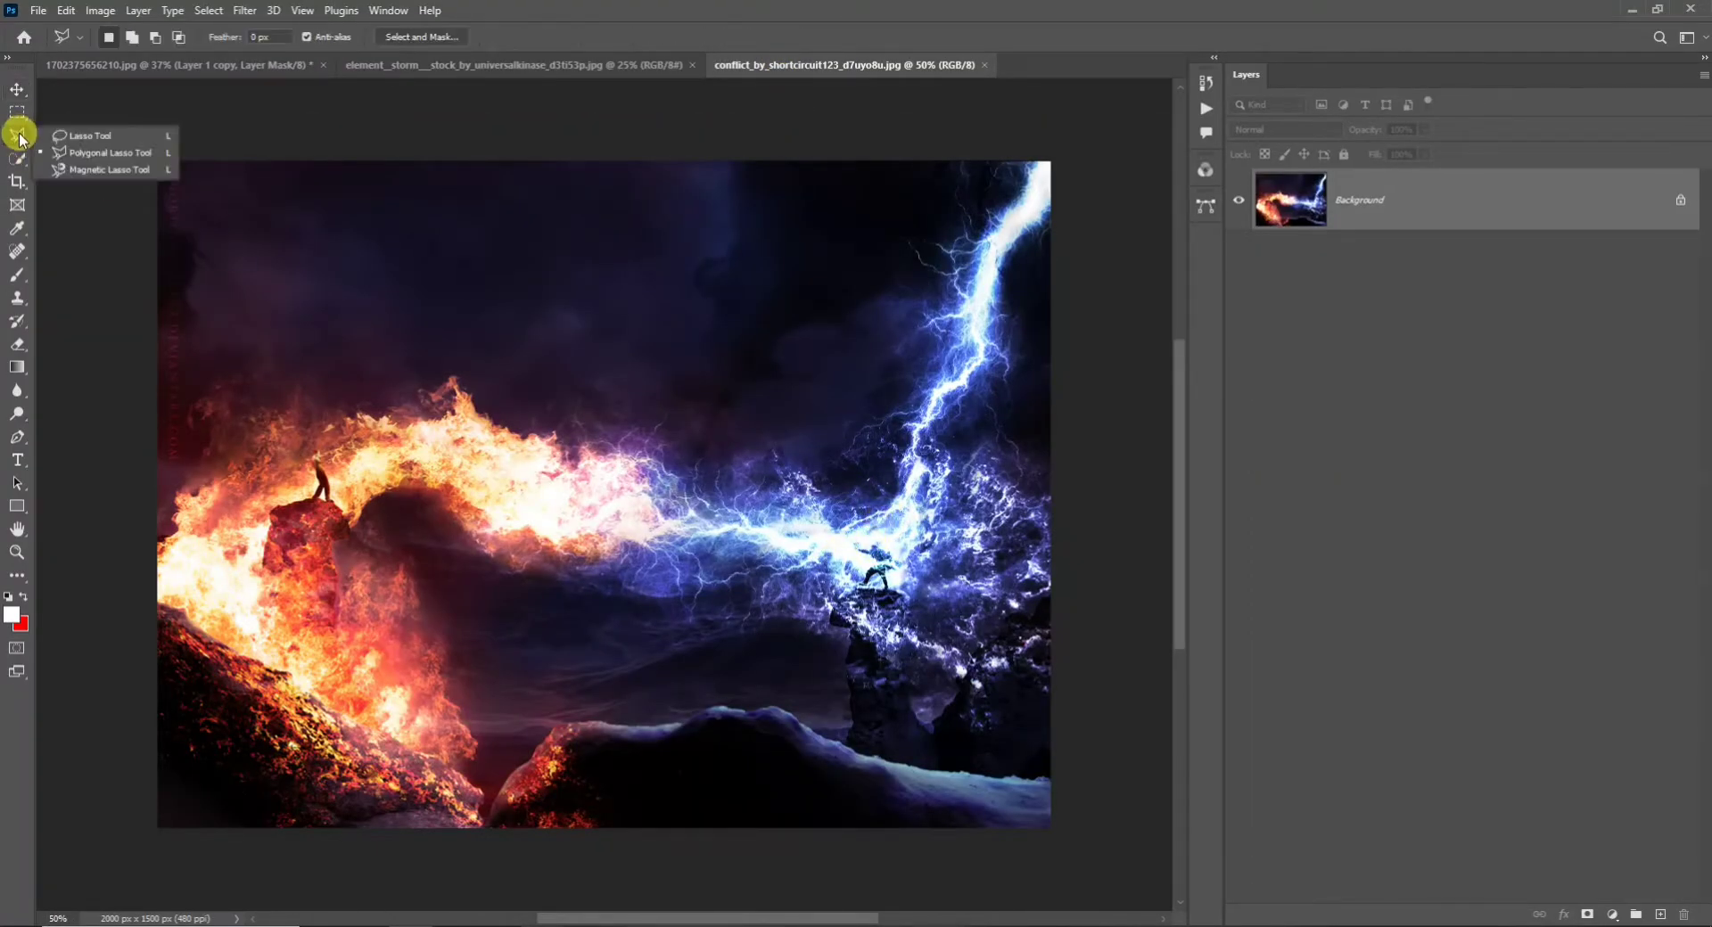
pyautogui.click(63, 136)
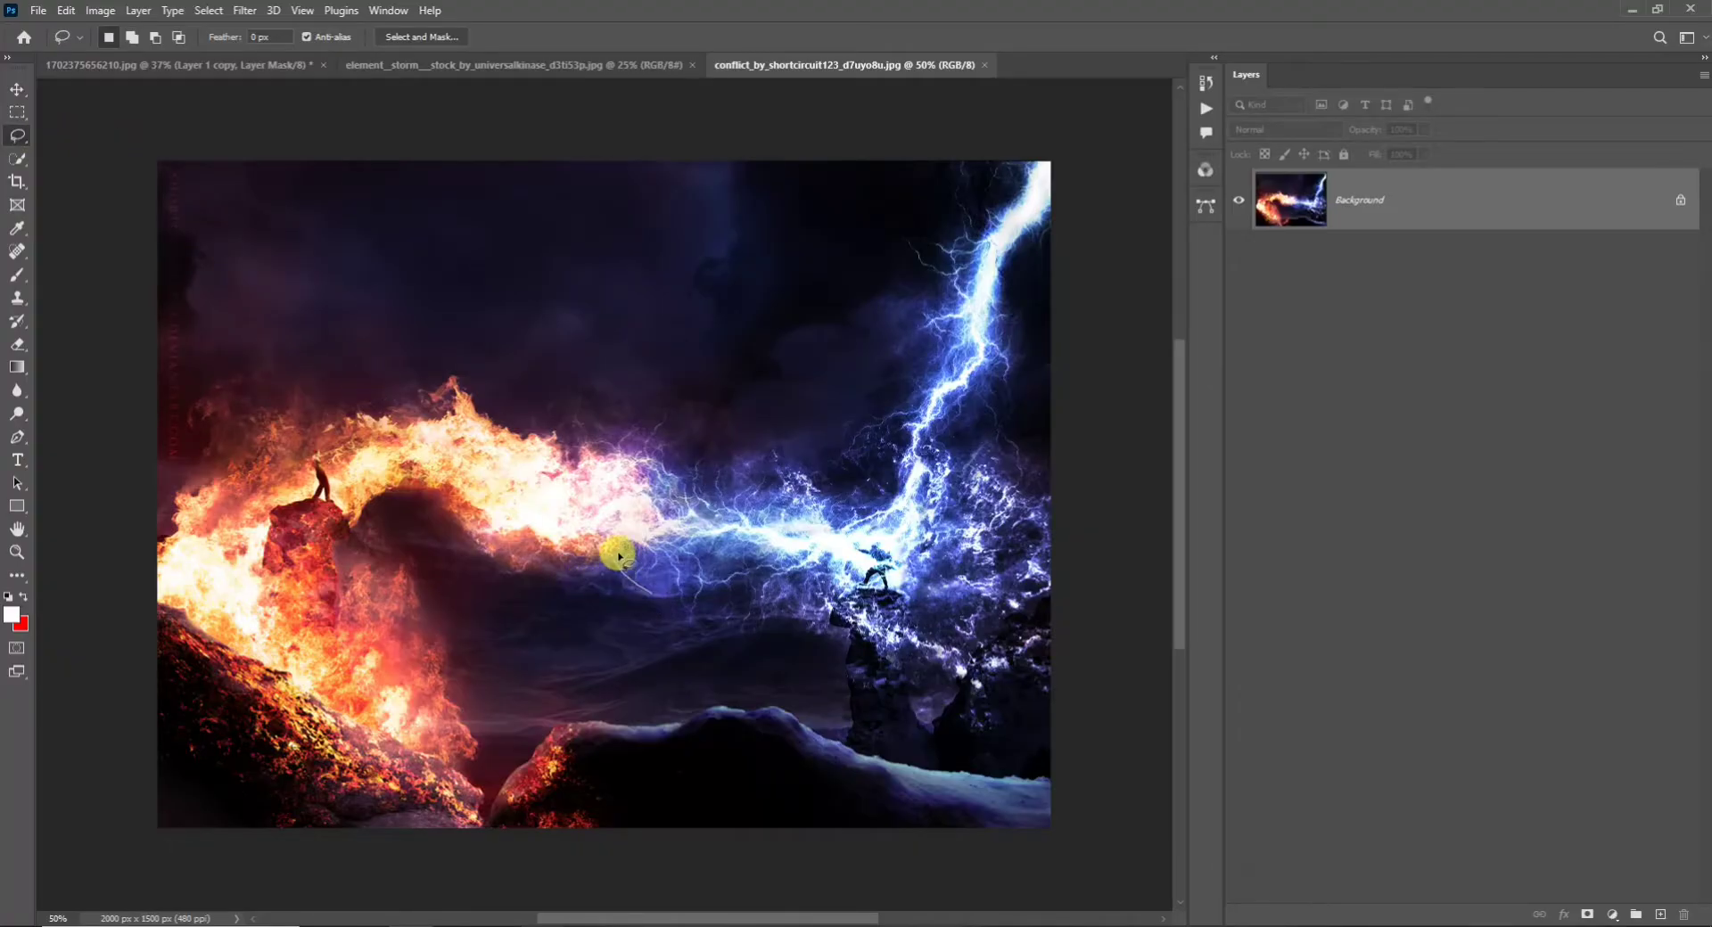
pyautogui.moveTo(645, 440)
pyautogui.mouseDown()
pyautogui.moveTo(893, 474)
pyautogui.moveTo(1007, 468)
pyautogui.moveTo(1060, 597)
pyautogui.moveTo(1027, 622)
pyautogui.moveTo(924, 634)
pyautogui.moveTo(651, 598)
pyautogui.mouseUp()
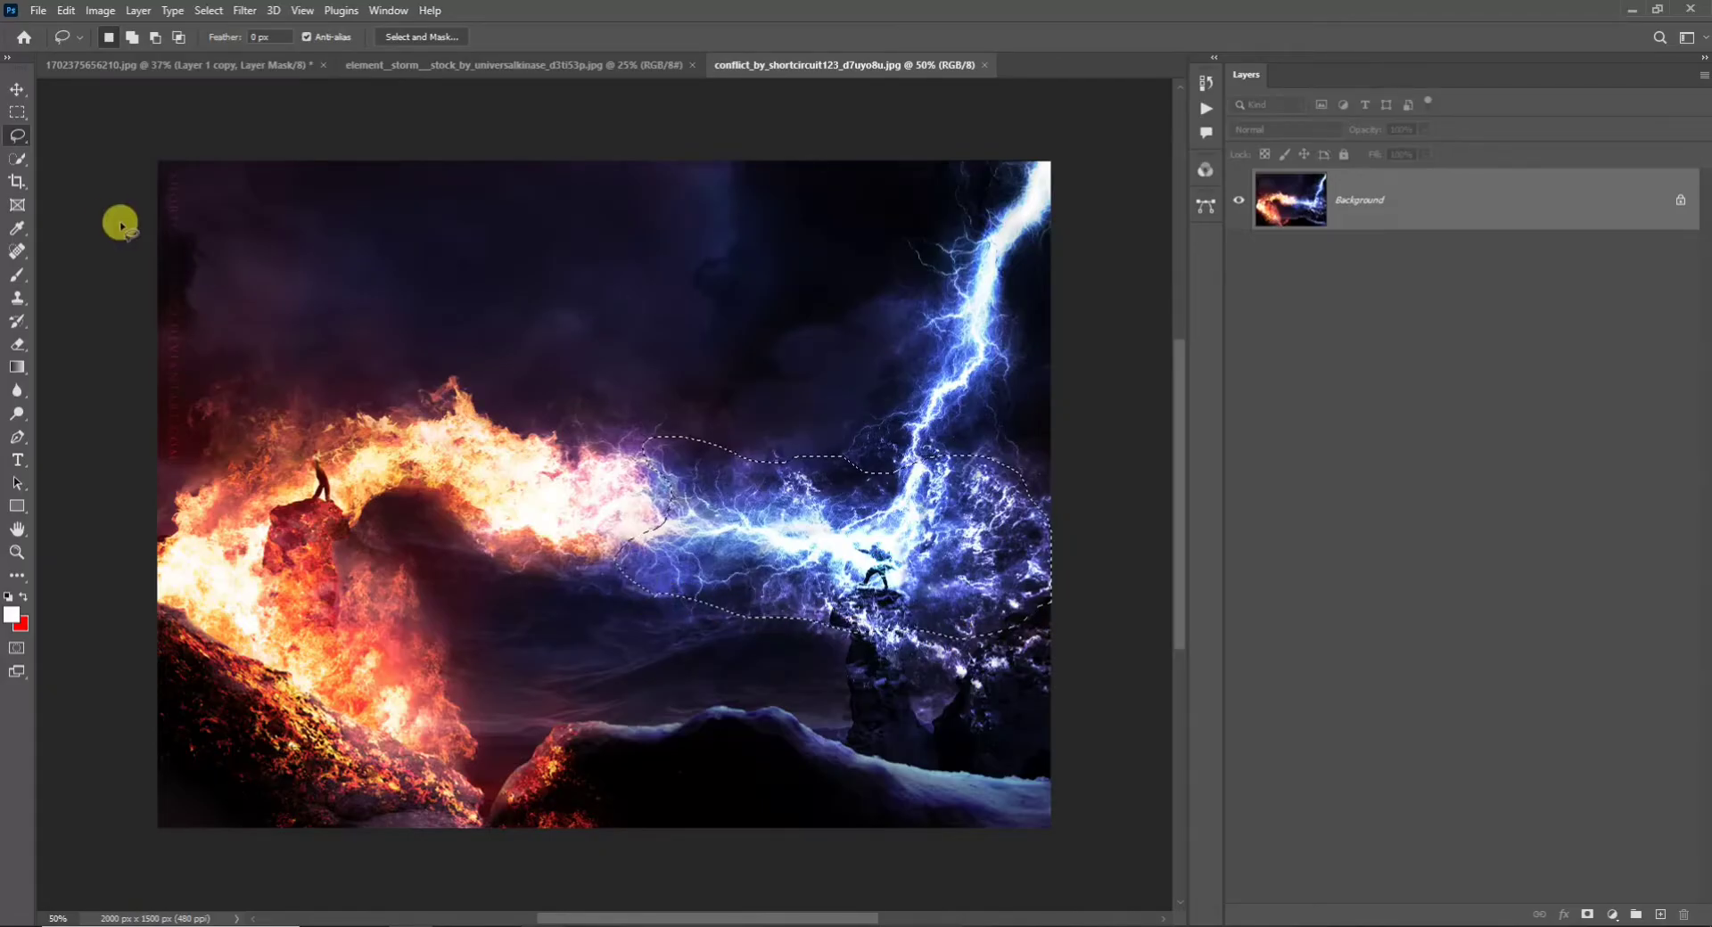
# Bring the selected lightning into the portrait composite as an unclipped layer at the top of the layer stack.
pyautogui.click(17, 89)
pyautogui.moveTo(804, 533)
pyautogui.mouseDown()
pyautogui.moveTo(392, 93)
pyautogui.moveTo(243, 67)
pyautogui.mouseUp()
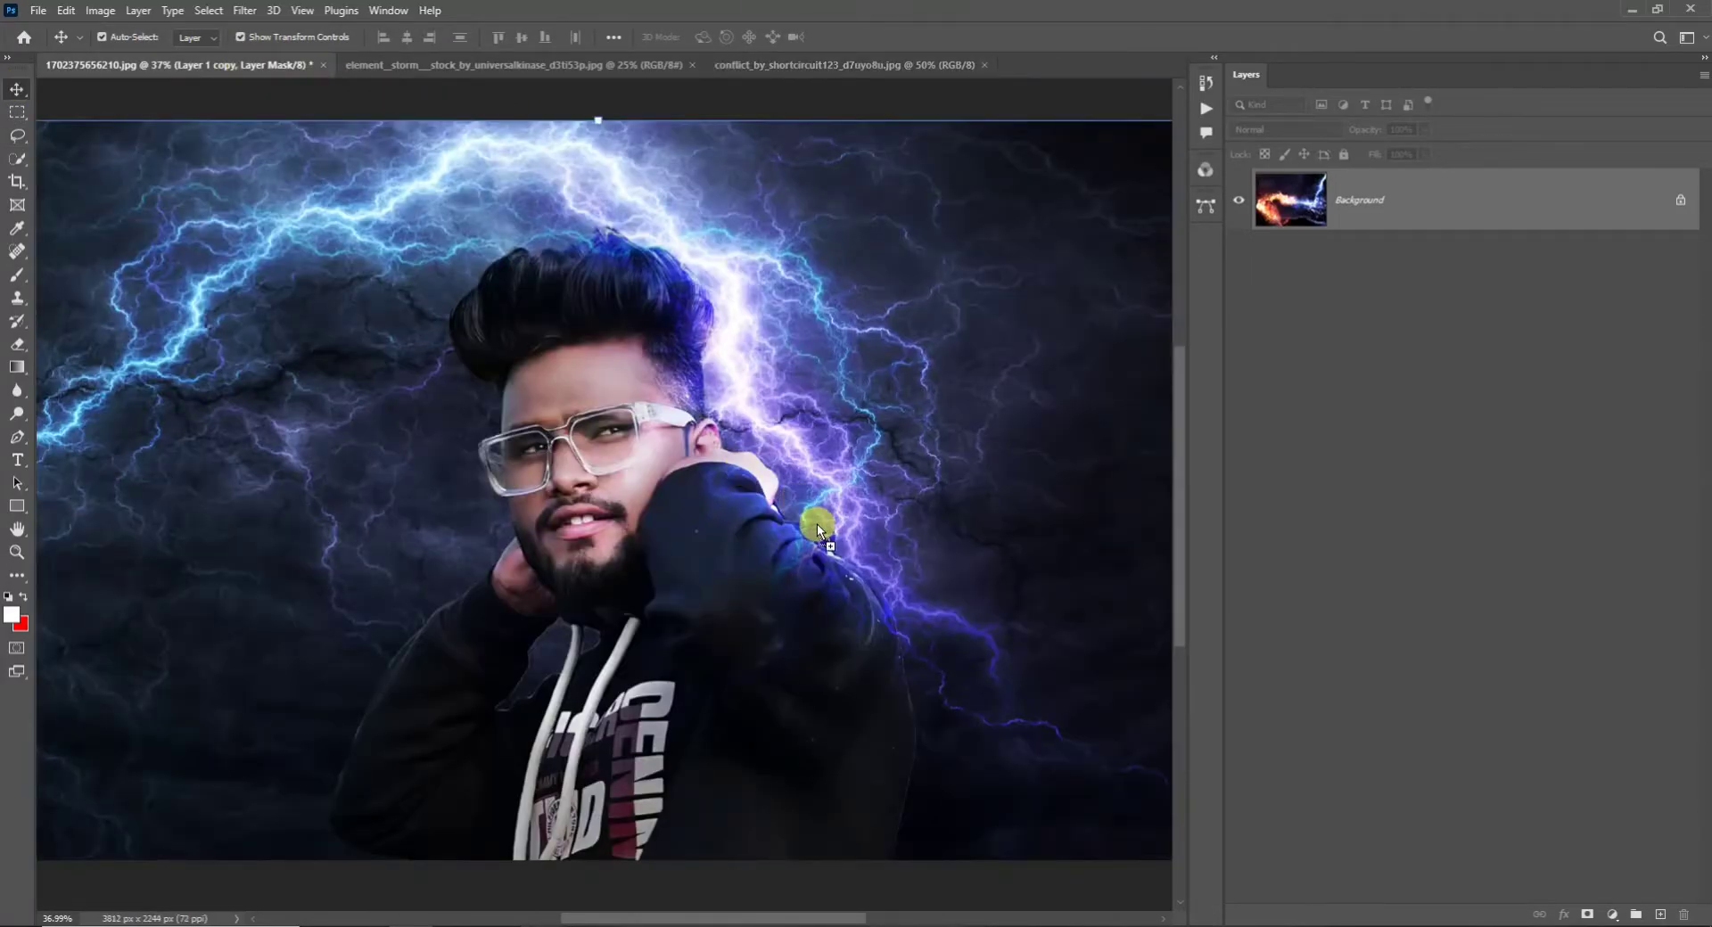
pyautogui.moveTo(817, 526); pyautogui.dragTo(854, 569)
pyautogui.moveTo(1463, 263); pyautogui.dragTo(1464, 183)
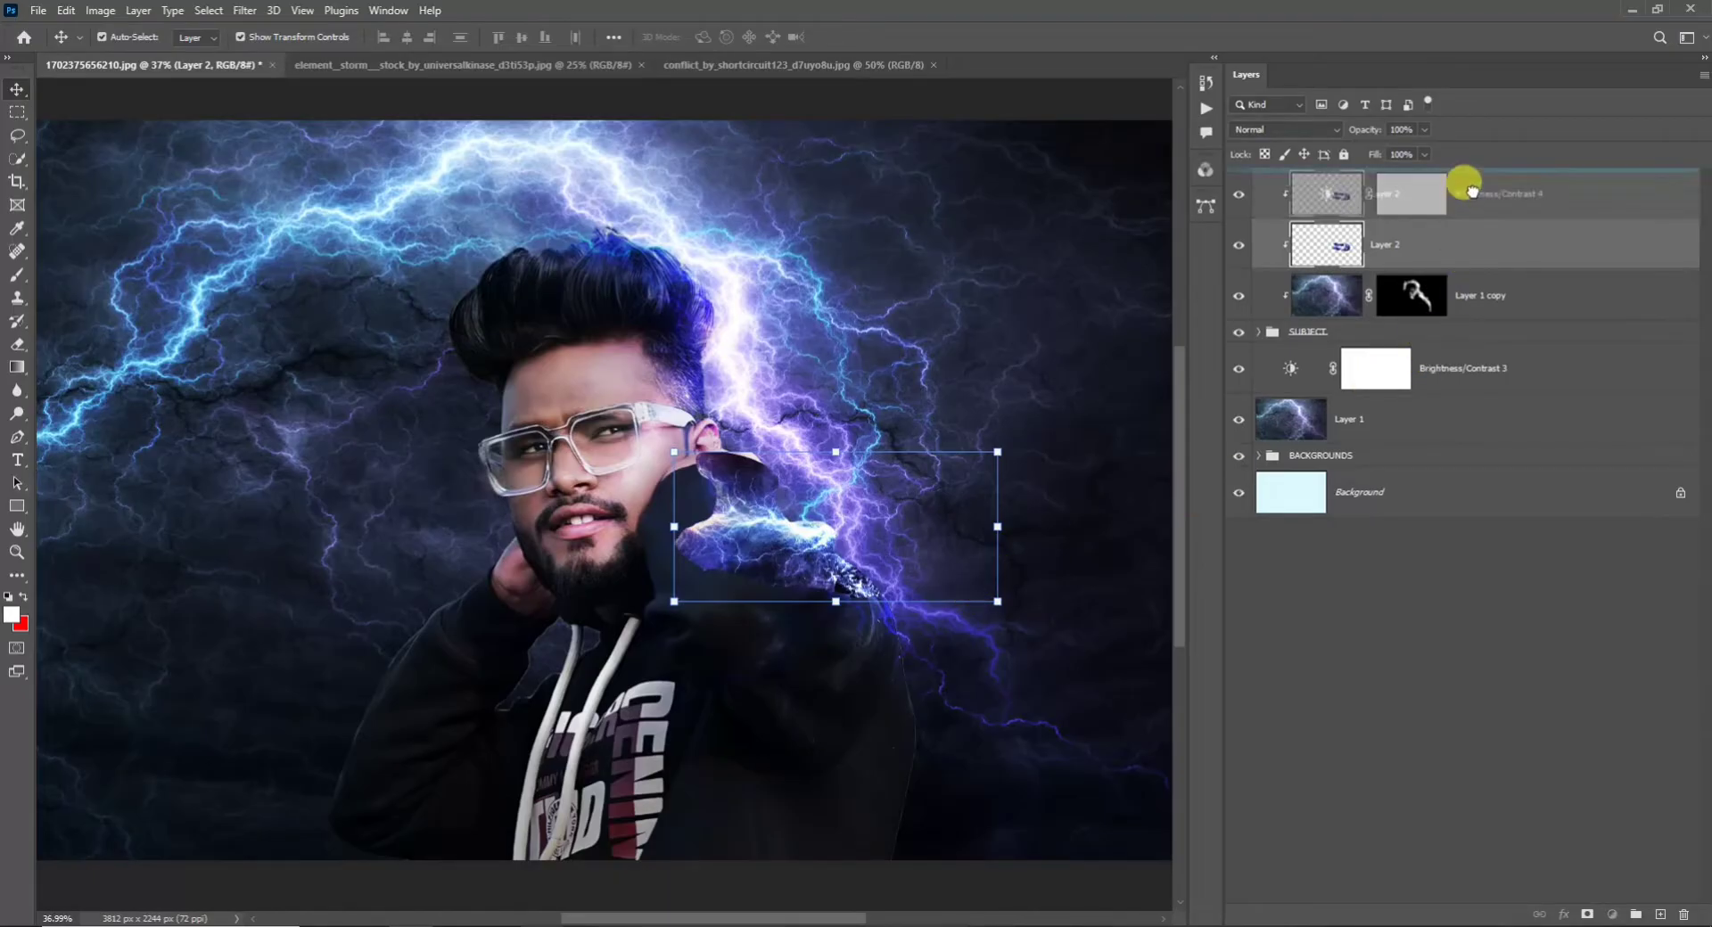
pyautogui.rightClick(1475, 191)
pyautogui.click(1302, 515)
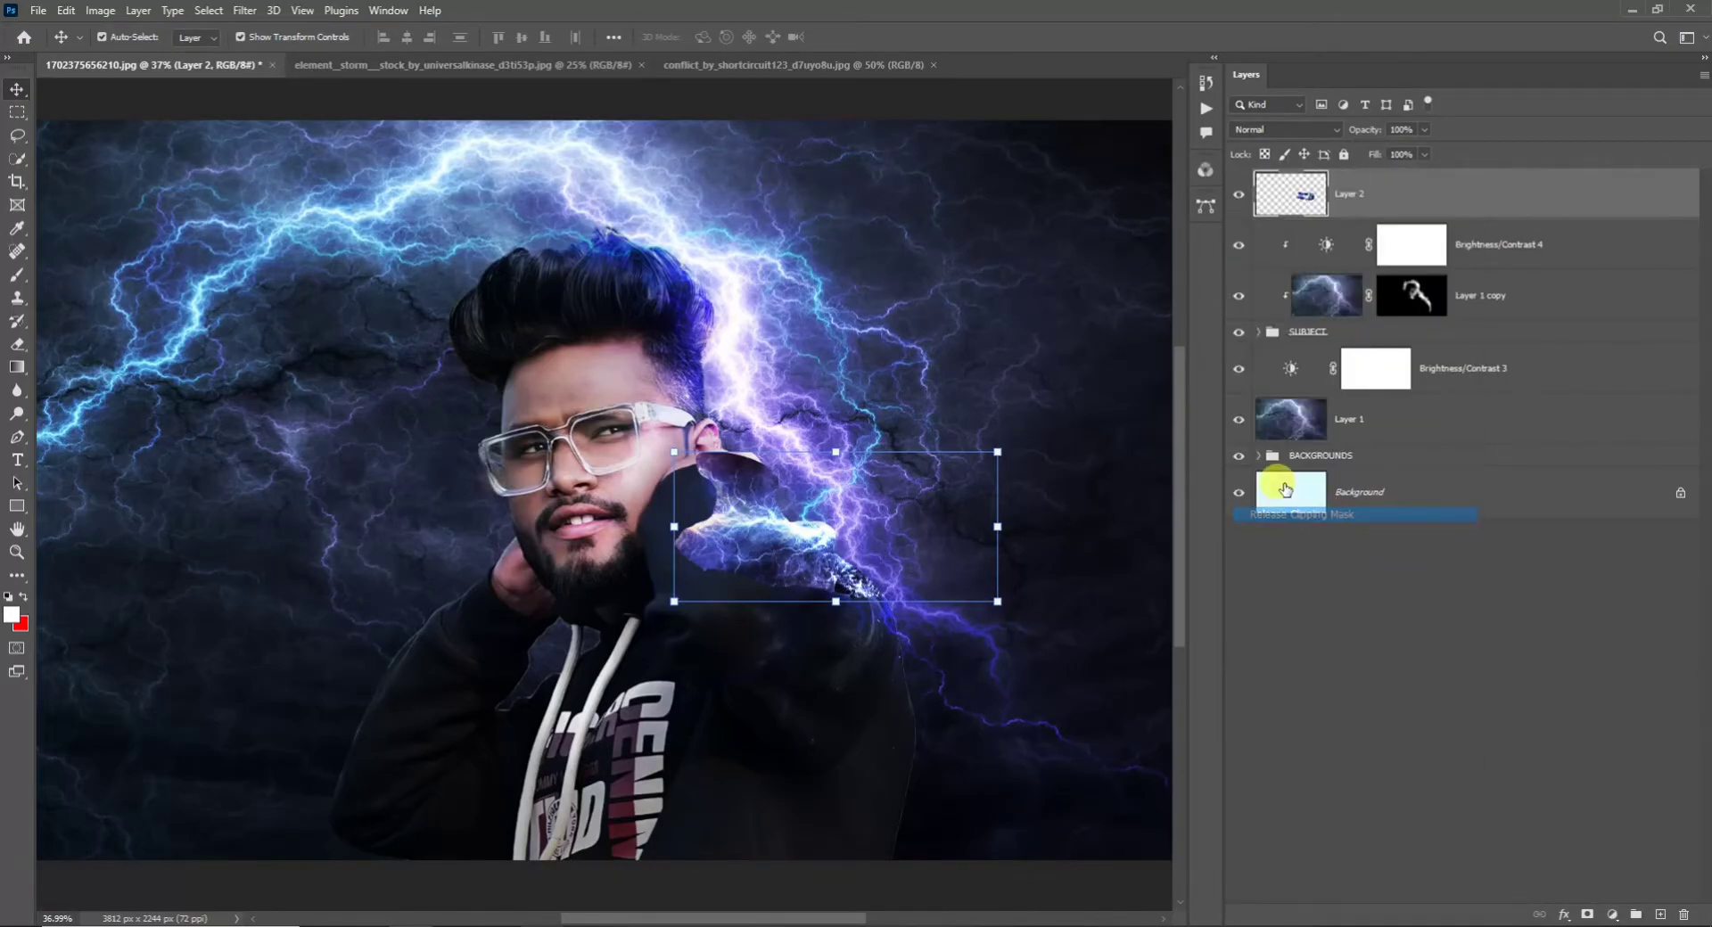
# Enlarge and rotate the lightning to run diagonally down the raised sleeve, and set its blend mode to Screen.
pyautogui.moveTo(1006, 617); pyautogui.dragTo(904, 760)
pyautogui.press('Return')
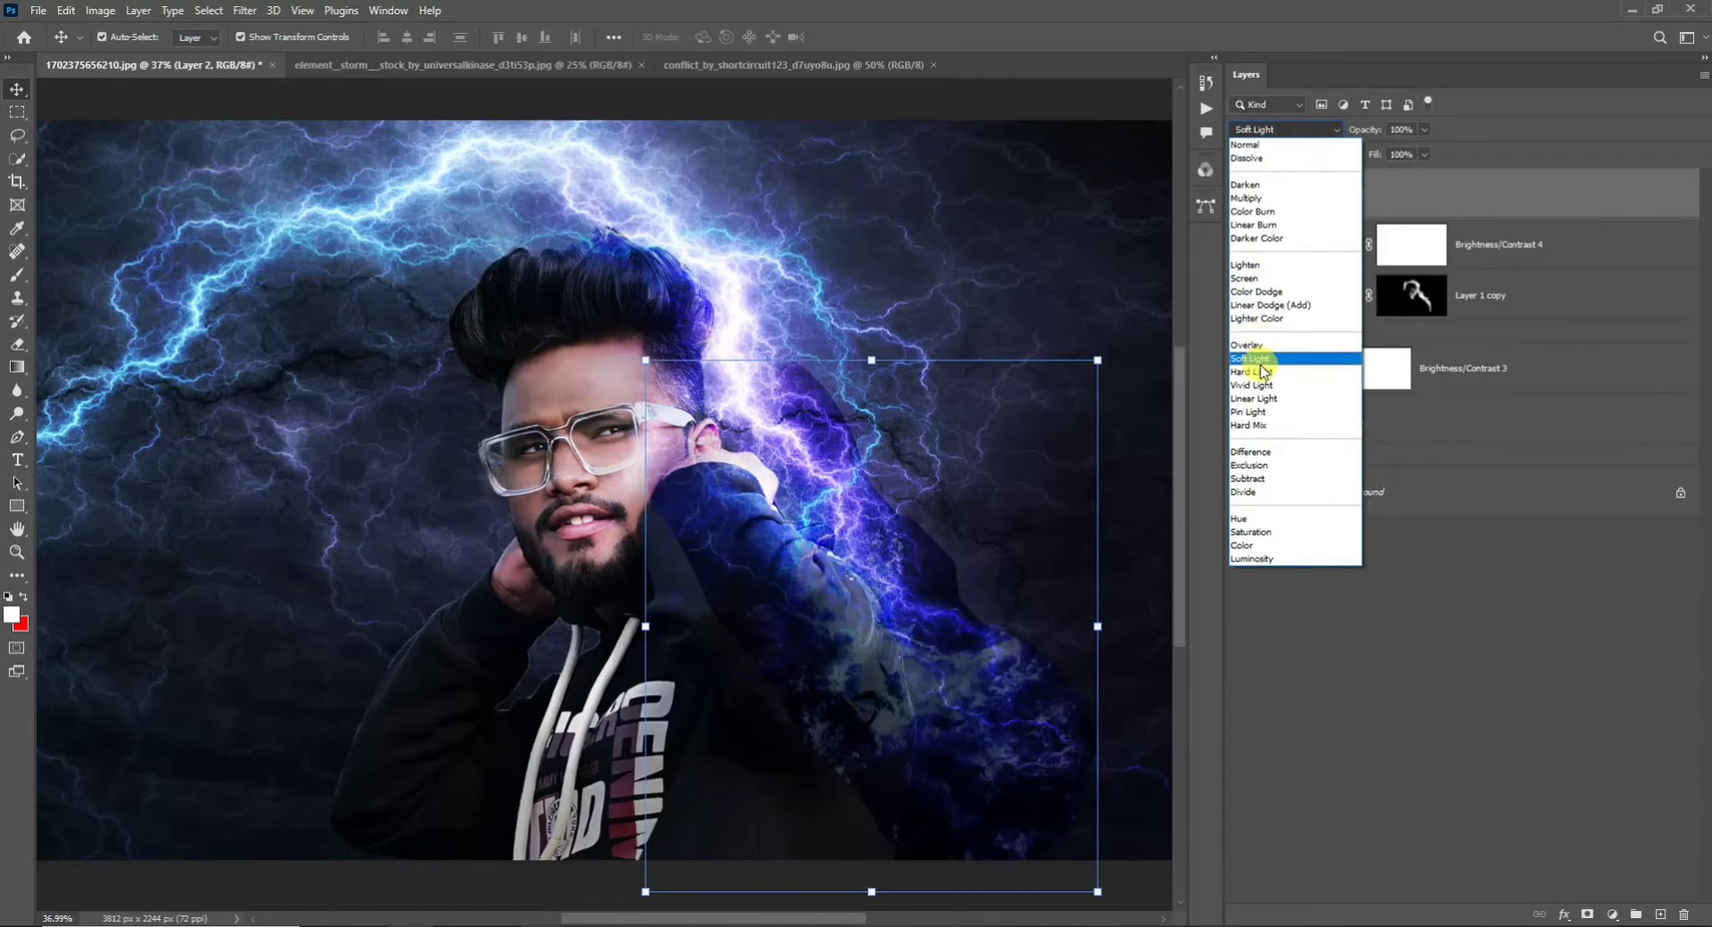
pyautogui.click(1260, 282)
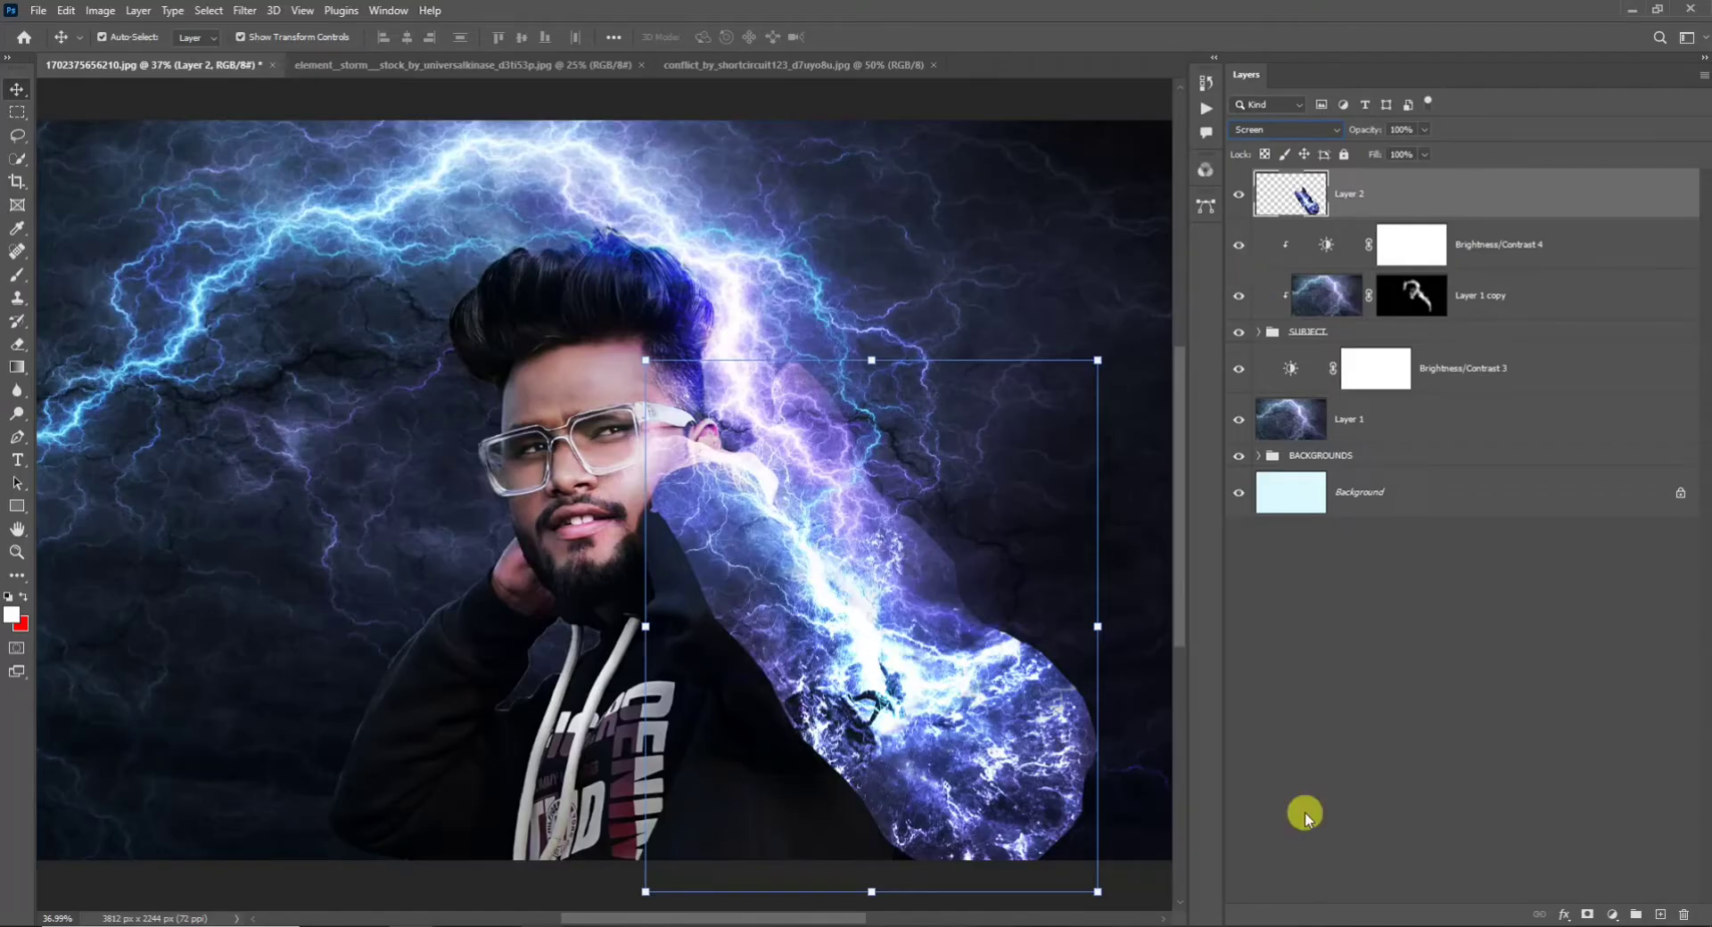
# Add a mask to the sleeve lightning and paint it with a soft black brush to hide the hard edges and excess sparks.
pyautogui.moveTo(1362, 836)
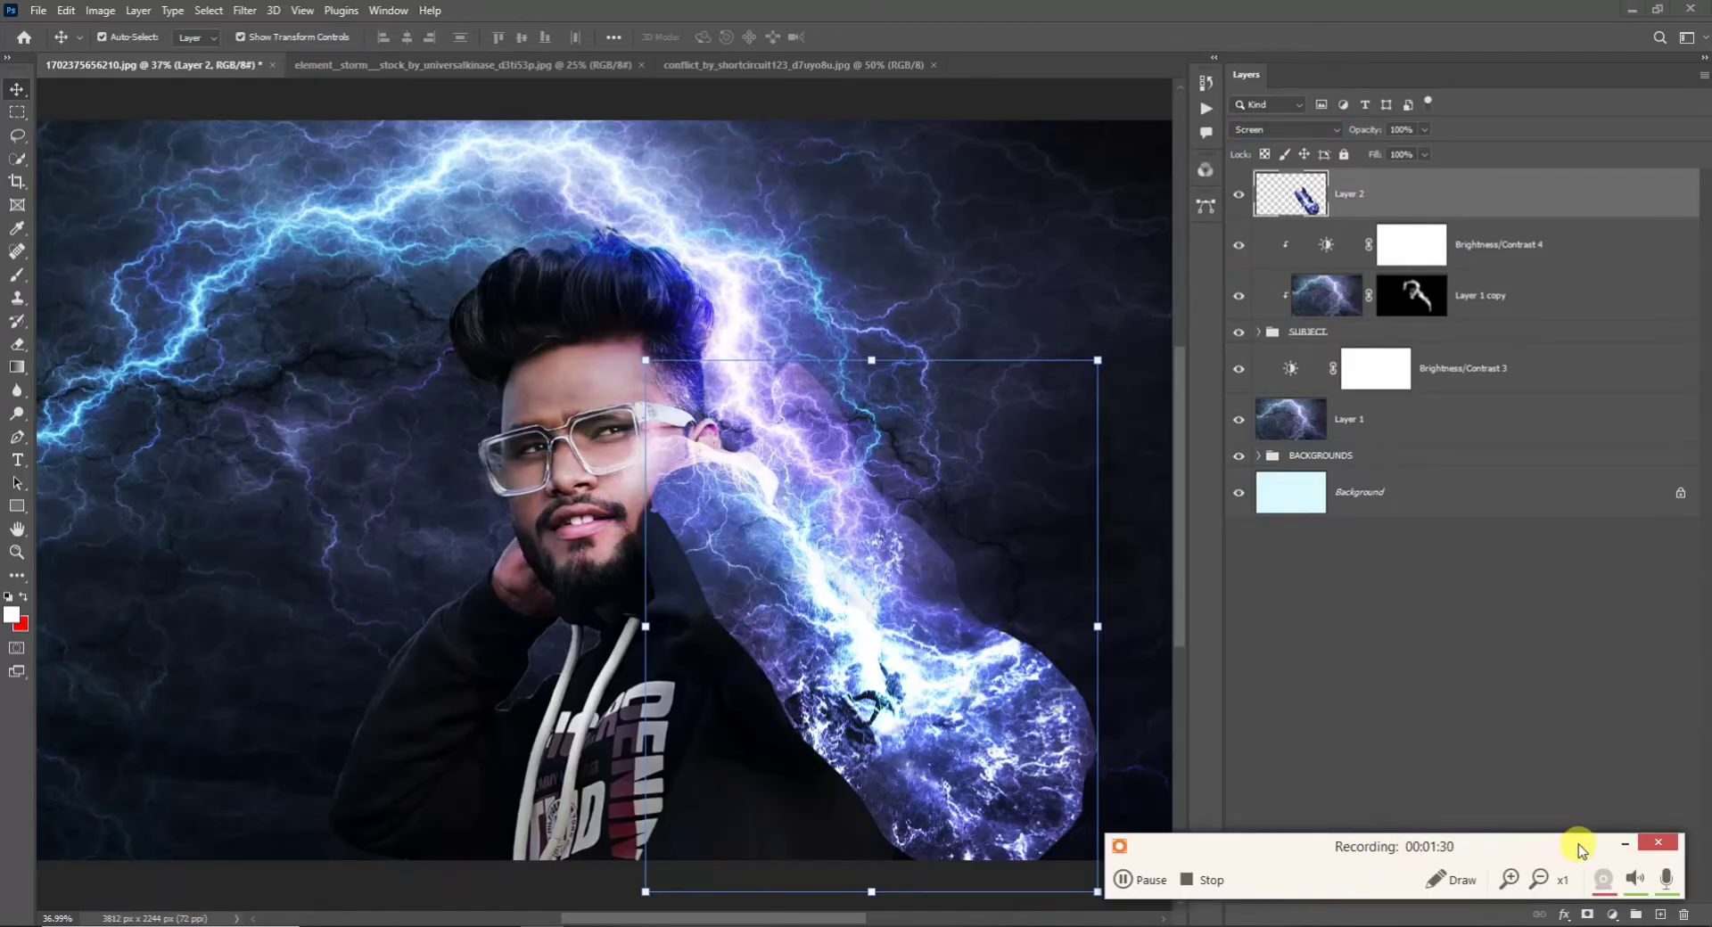
pyautogui.click(1585, 915)
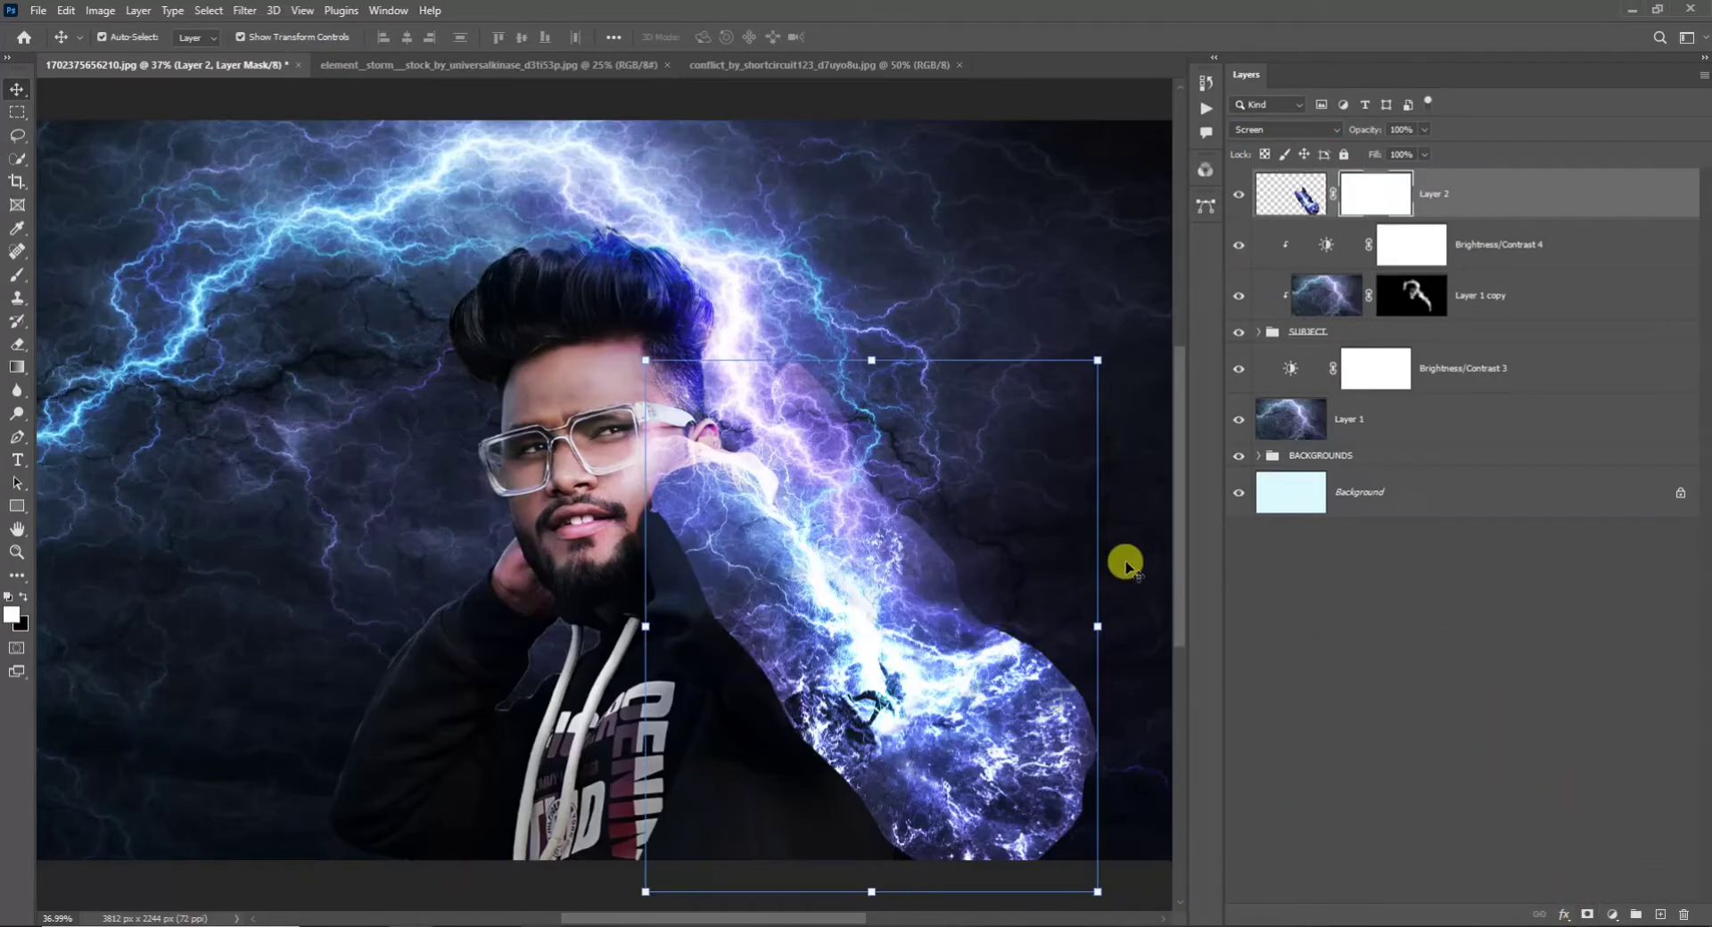
pyautogui.click(20, 283)
pyautogui.click(25, 598)
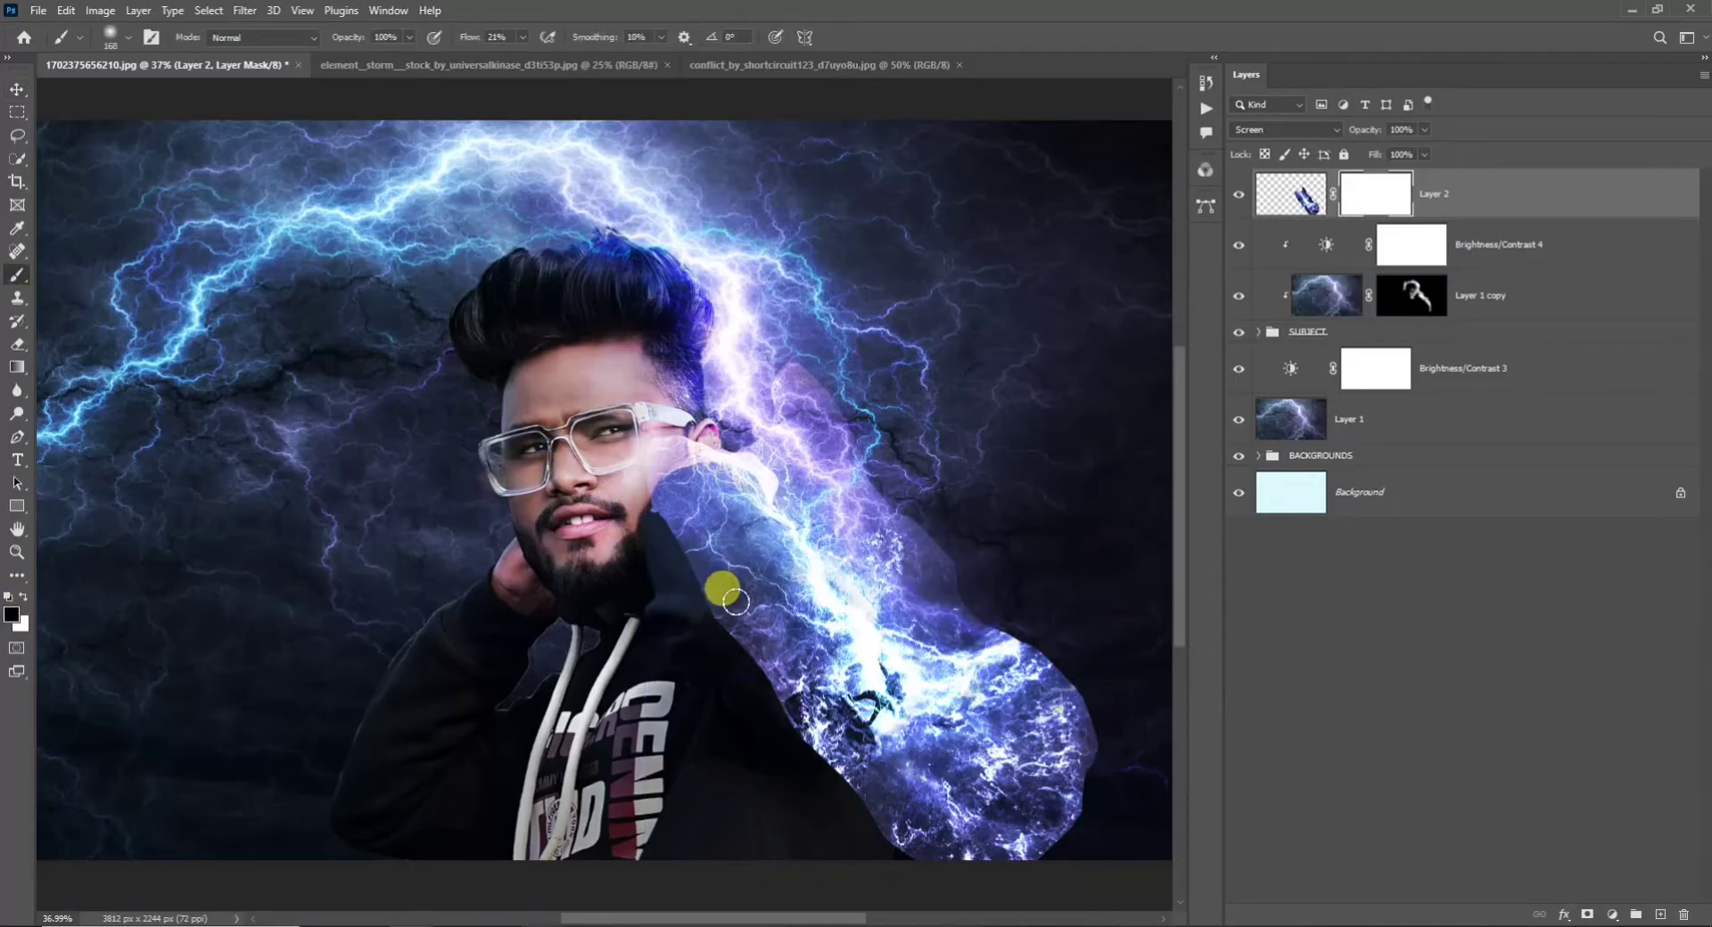
pyautogui.scroll(-1, 731, 584)
pyautogui.rightClick(754, 558)
pyautogui.moveTo(948, 622); pyautogui.dragTo(906, 617)
pyautogui.click(630, 564)
pyautogui.rightClick(689, 552)
pyautogui.click(700, 554)
pyautogui.moveTo(739, 644)
pyautogui.mouseDown()
pyautogui.moveTo(825, 662)
pyautogui.moveTo(736, 666)
pyautogui.moveTo(850, 675)
pyautogui.moveTo(864, 627)
pyautogui.moveTo(891, 615)
pyautogui.moveTo(859, 732)
pyautogui.moveTo(978, 717)
pyautogui.moveTo(956, 695)
pyautogui.moveTo(984, 766)
pyautogui.moveTo(1049, 641)
pyautogui.moveTo(1014, 780)
pyautogui.moveTo(1018, 735)
pyautogui.moveTo(1031, 772)
pyautogui.moveTo(844, 784)
pyautogui.moveTo(999, 728)
pyautogui.moveTo(1001, 581)
pyautogui.moveTo(1042, 579)
pyautogui.moveTo(1071, 628)
pyautogui.moveTo(1074, 748)
pyautogui.moveTo(1057, 563)
pyautogui.moveTo(873, 416)
pyautogui.moveTo(779, 283)
pyautogui.moveTo(951, 499)
pyautogui.moveTo(920, 516)
pyautogui.moveTo(1058, 649)
pyautogui.moveTo(1065, 570)
pyautogui.moveTo(1038, 739)
pyautogui.moveTo(789, 704)
pyautogui.moveTo(698, 595)
pyautogui.moveTo(822, 749)
pyautogui.moveTo(806, 718)
pyautogui.moveTo(825, 695)
pyautogui.moveTo(645, 560)
pyautogui.moveTo(611, 444)
pyautogui.moveTo(621, 321)
pyautogui.moveTo(642, 493)
pyautogui.moveTo(867, 630)
pyautogui.moveTo(931, 540)
pyautogui.moveTo(955, 702)
pyautogui.moveTo(926, 549)
pyautogui.moveTo(926, 571)
pyautogui.moveTo(951, 571)
pyautogui.moveTo(953, 722)
pyautogui.moveTo(955, 581)
pyautogui.moveTo(981, 593)
pyautogui.moveTo(942, 594)
pyautogui.moveTo(948, 699)
pyautogui.moveTo(980, 721)
pyautogui.moveTo(983, 786)
pyautogui.moveTo(891, 691)
pyautogui.mouseUp()
pyautogui.scroll(1, 802, 648)
pyautogui.scroll(-4, 807, 655)
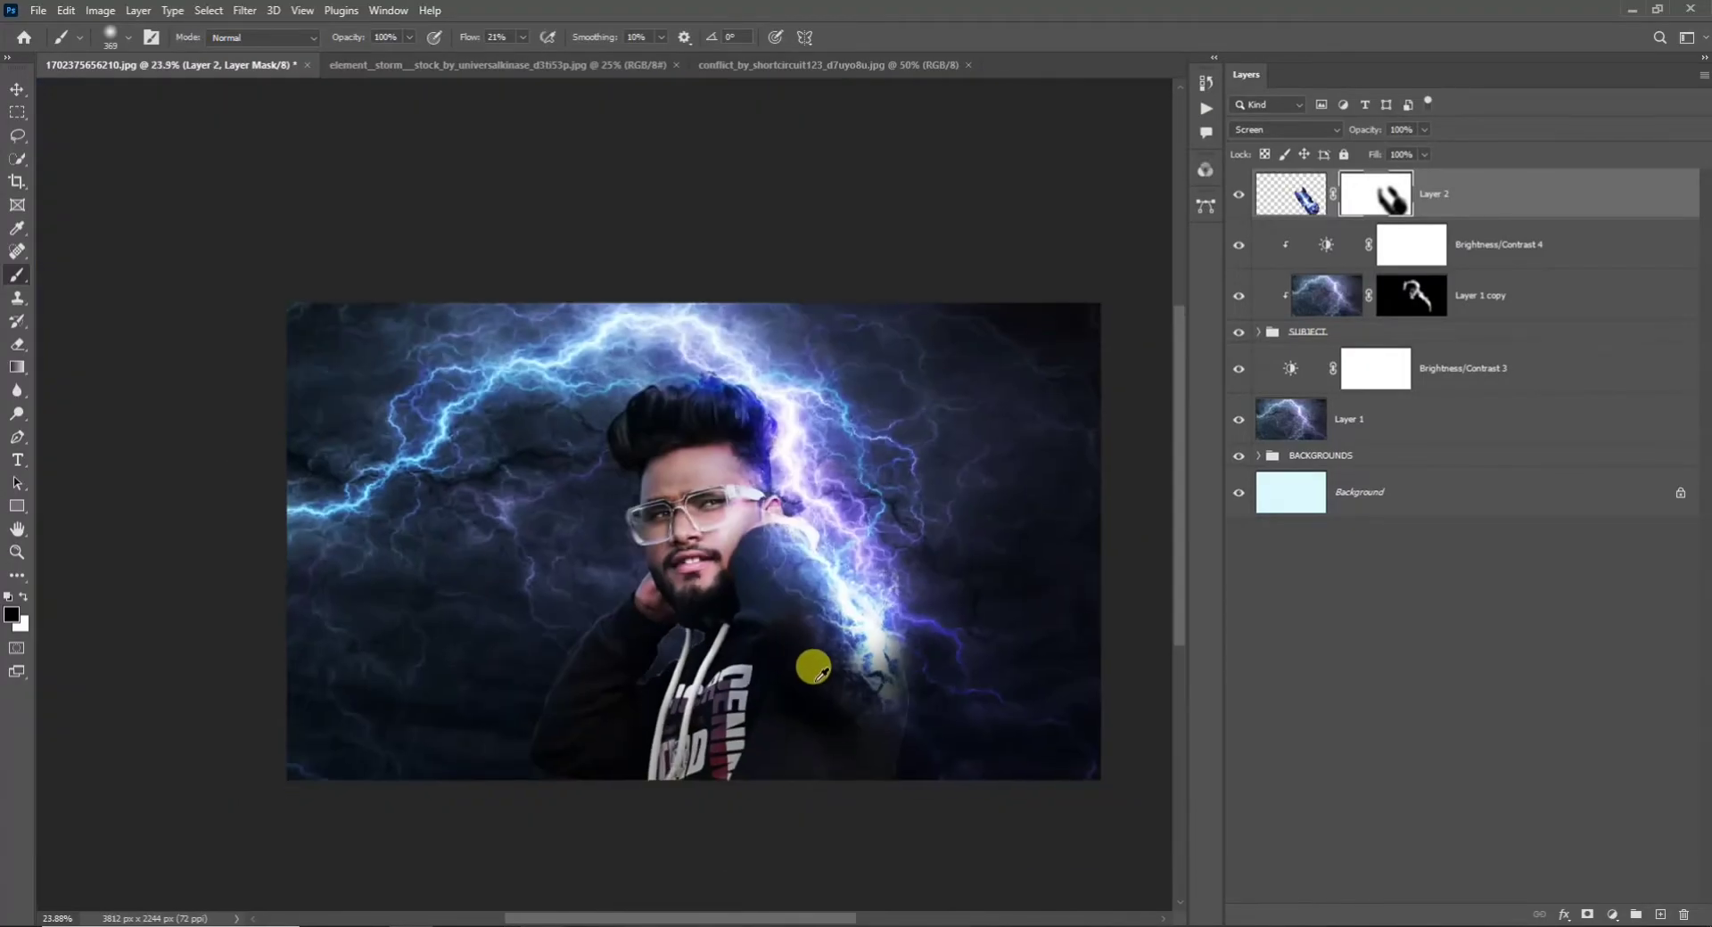
pyautogui.scroll(1, 809, 664)
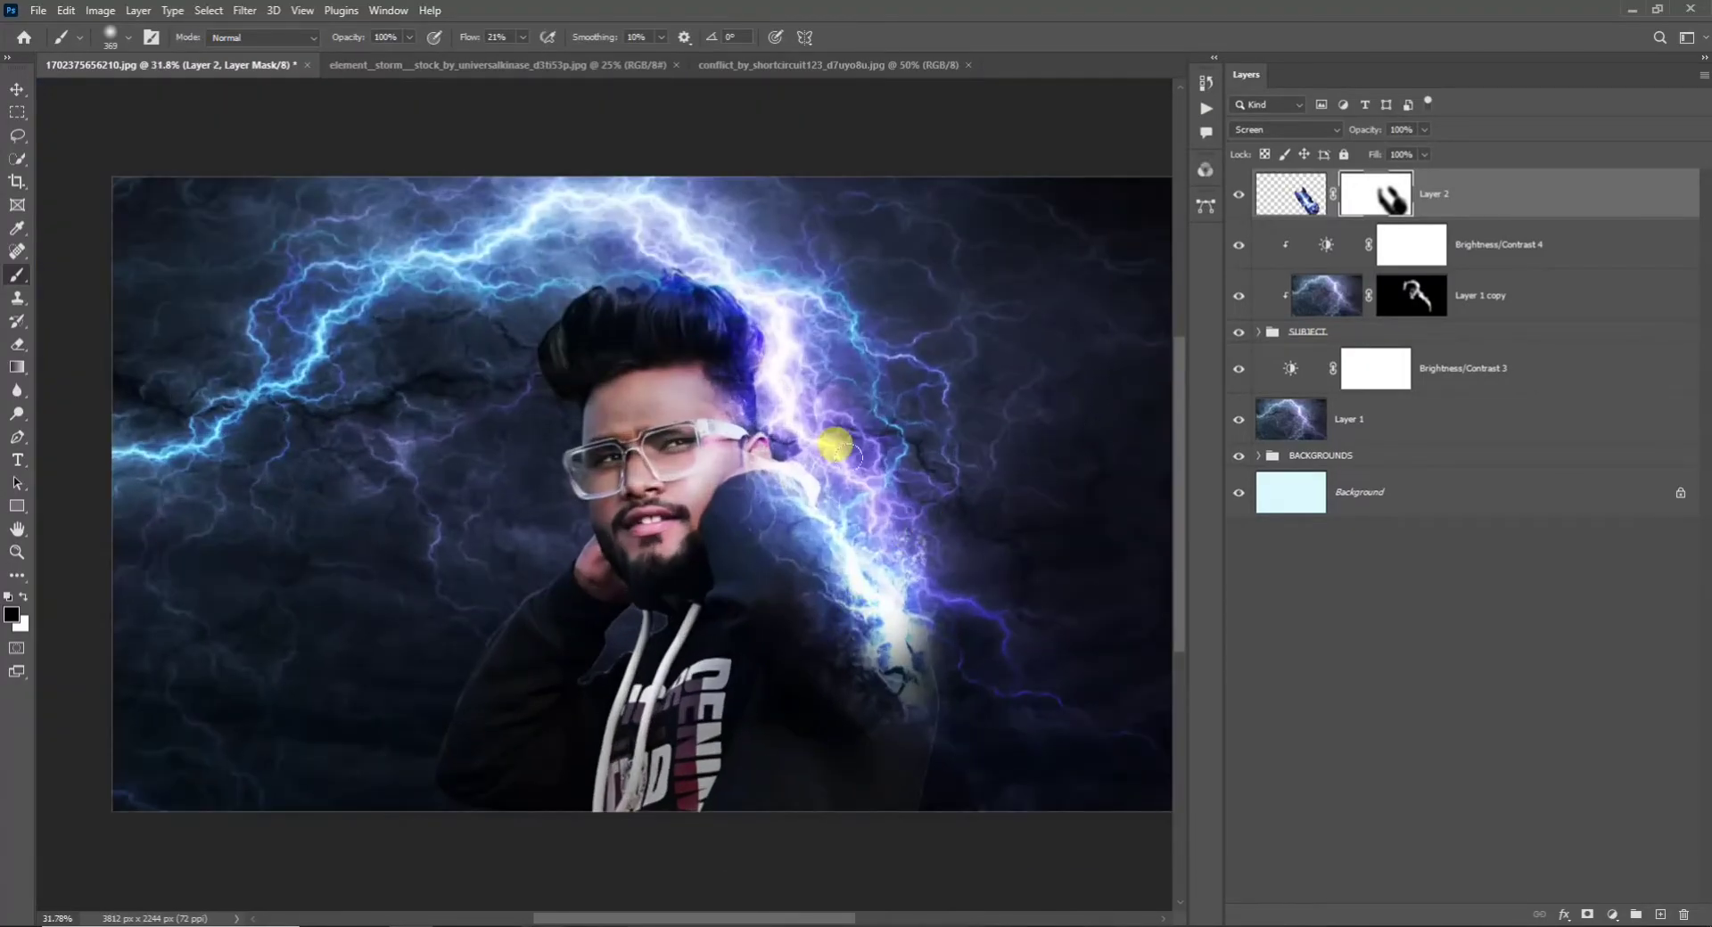
# In the conflict stock image, lasso-select the tall blue lightning bolt above the figure on the rock.
pyautogui.click(17, 89)
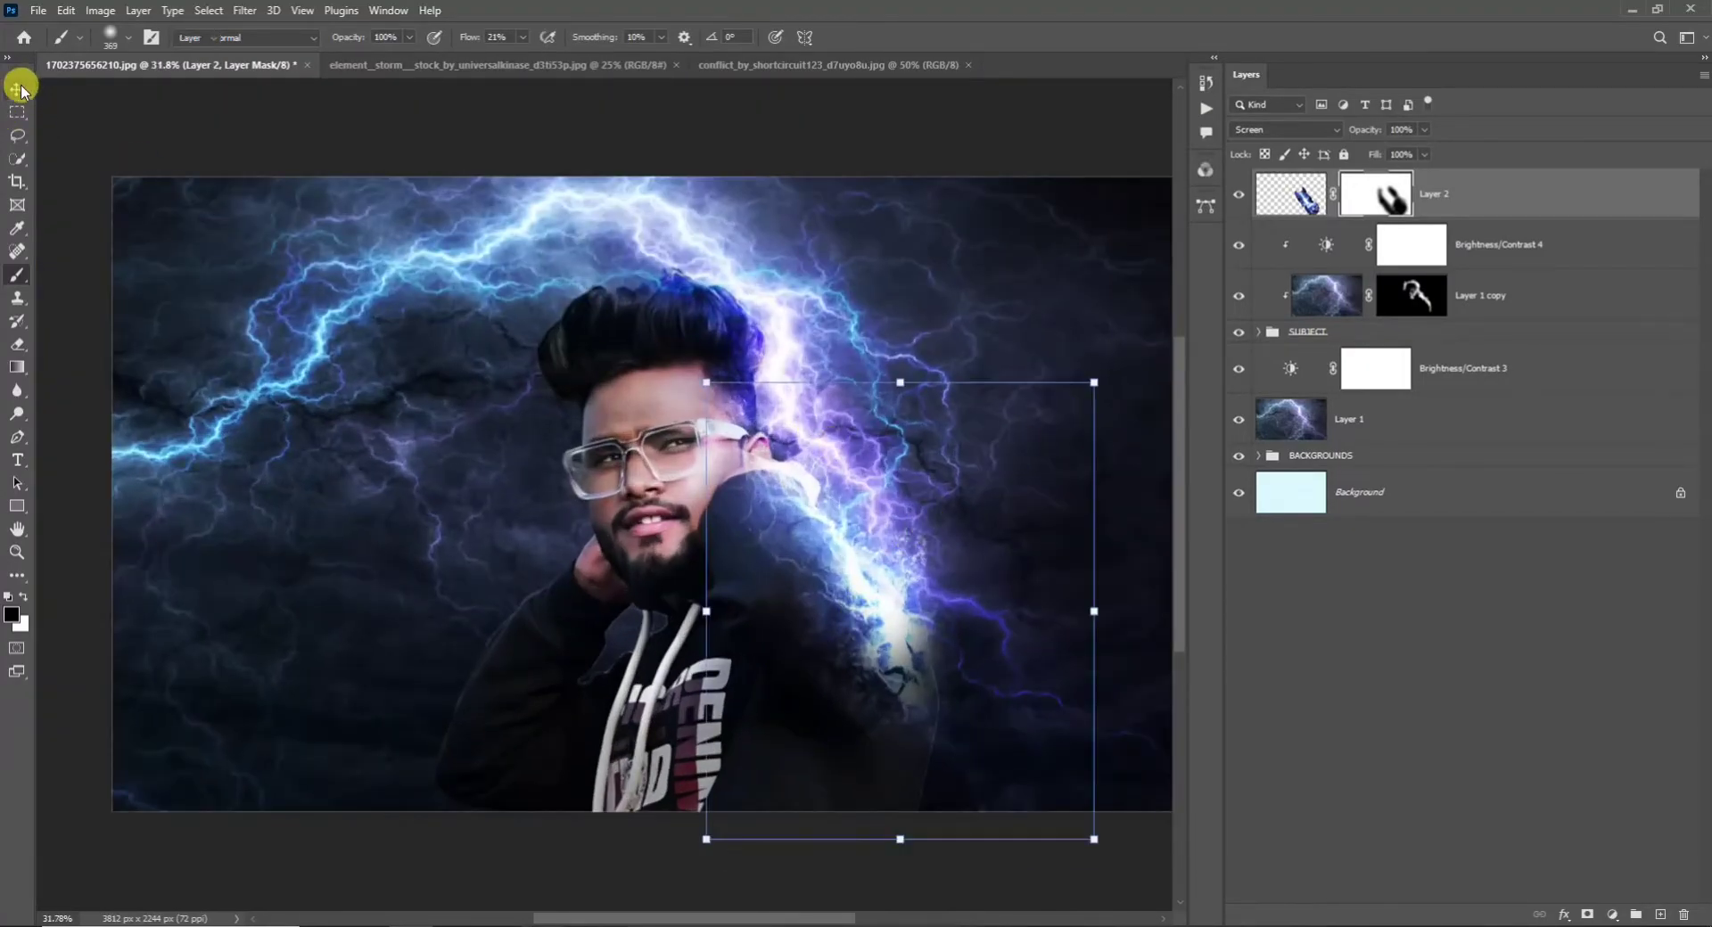
pyautogui.click(796, 67)
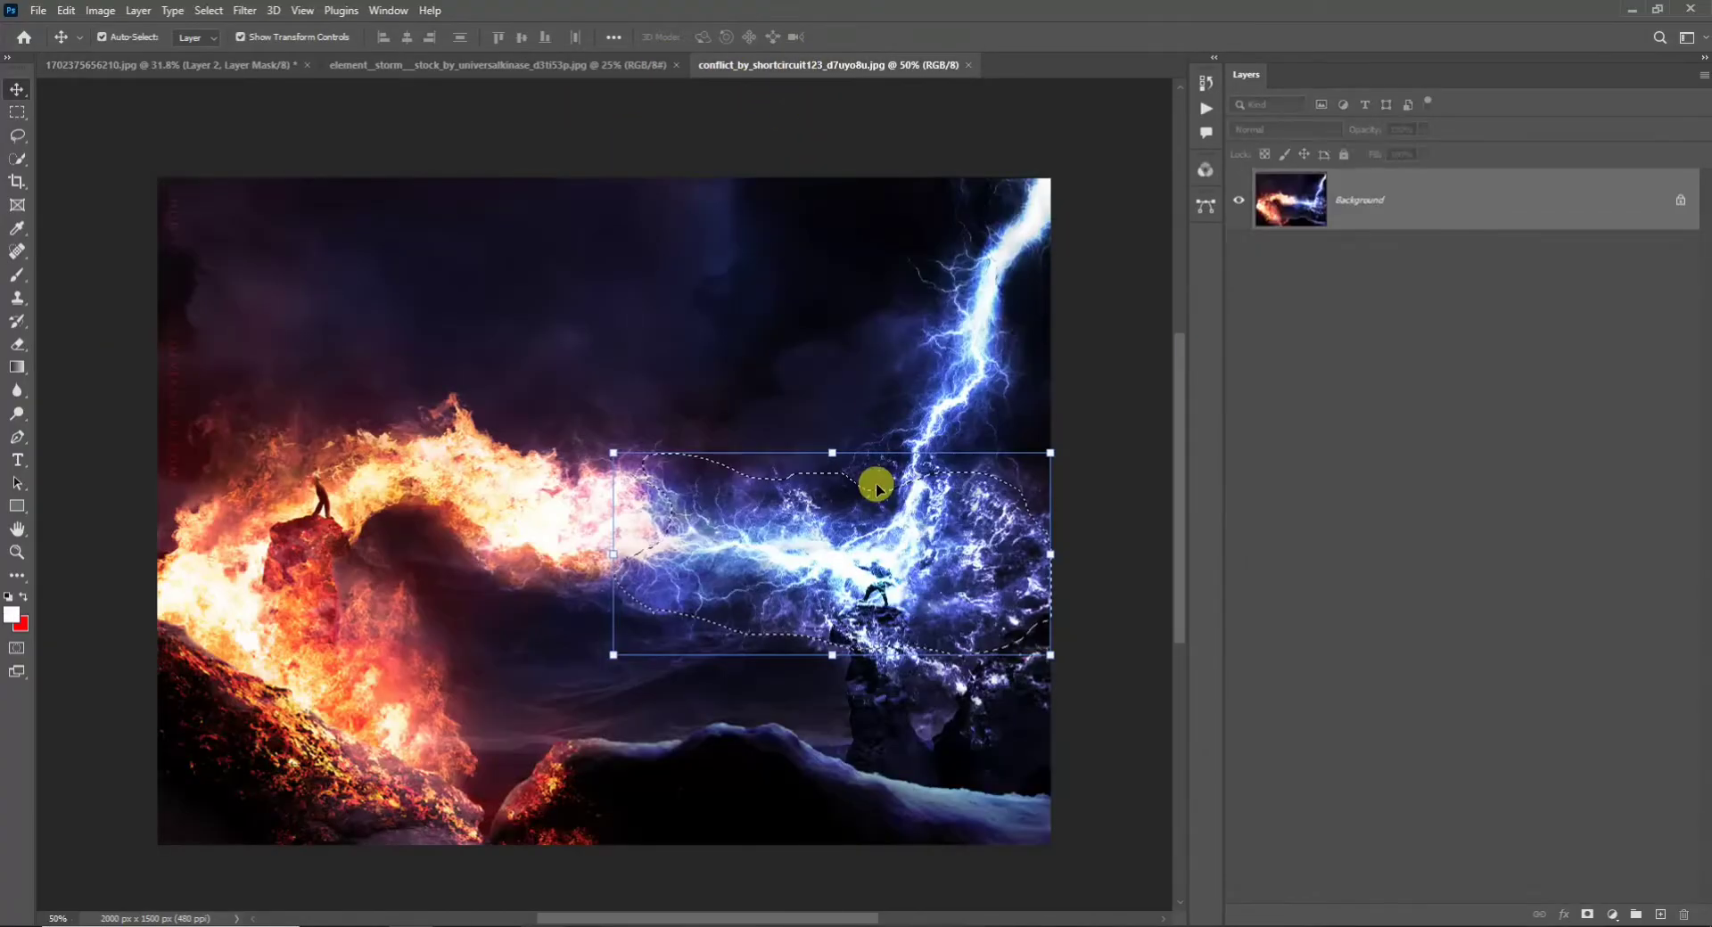
pyautogui.click(16, 135)
pyautogui.moveTo(968, 172)
pyautogui.mouseDown()
pyautogui.moveTo(877, 375)
pyautogui.moveTo(884, 476)
pyautogui.mouseUp()
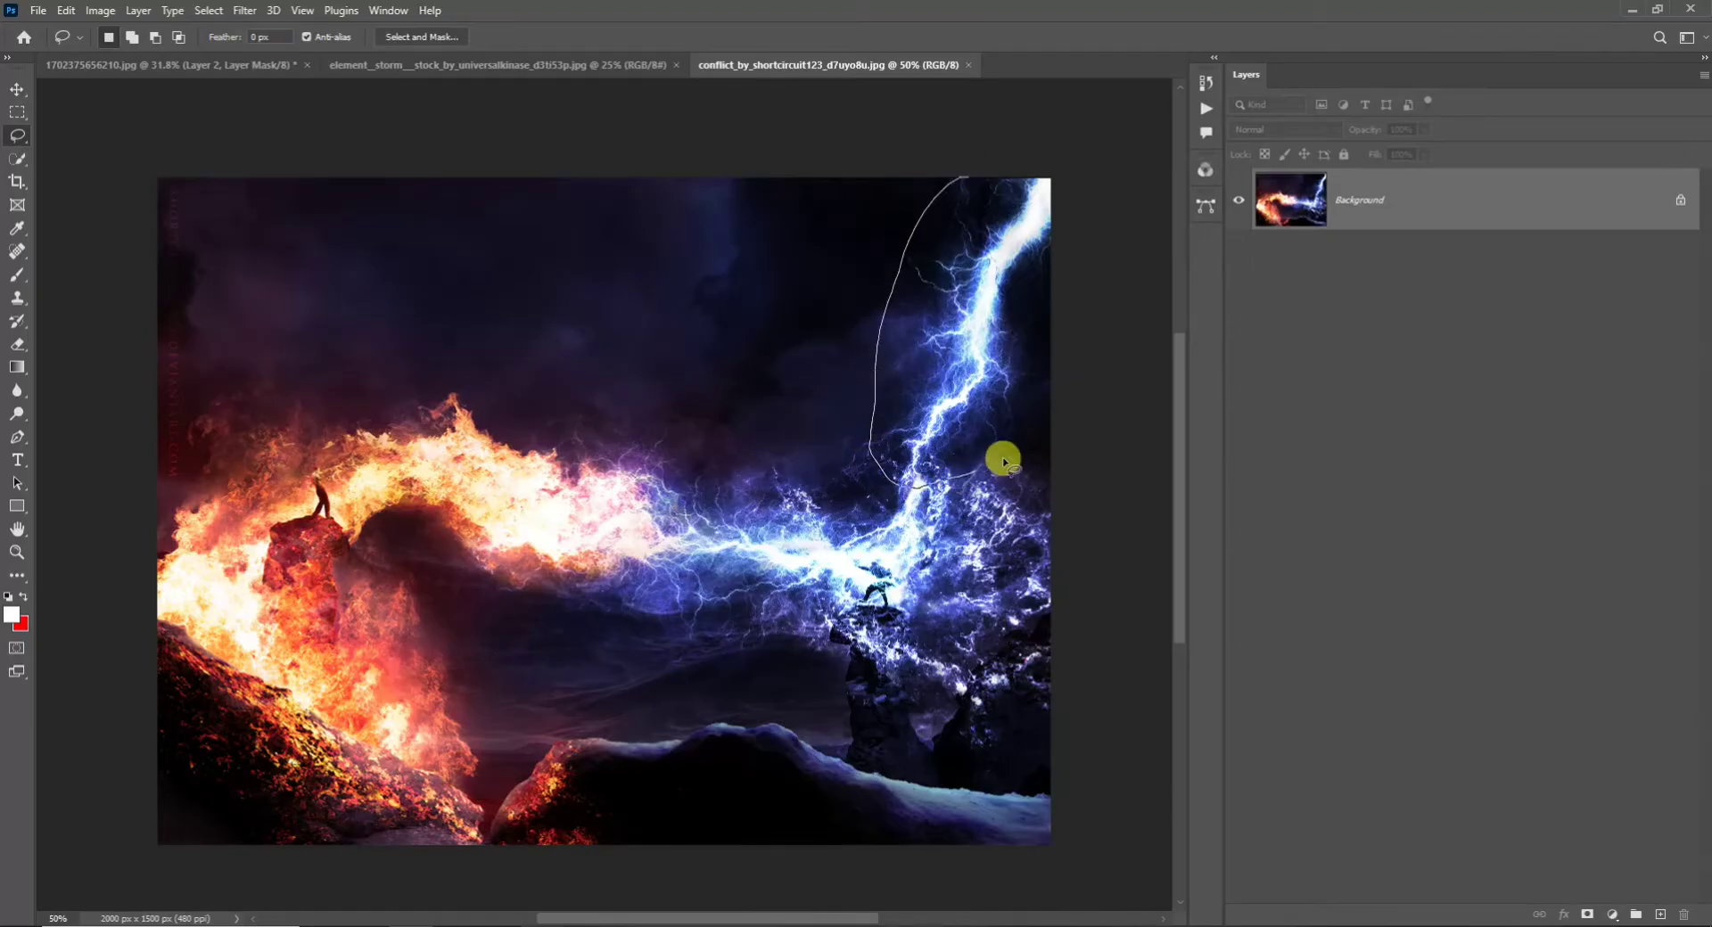
pyautogui.moveTo(1003, 461)
pyautogui.mouseDown()
pyautogui.moveTo(1093, 164)
pyautogui.moveTo(883, 153)
pyautogui.moveTo(869, 170)
pyautogui.mouseUp()
# Bring the selected bolt into the portrait composite, scaled to about 234% and rotated about 152° over the sleeve.
pyautogui.click(16, 92)
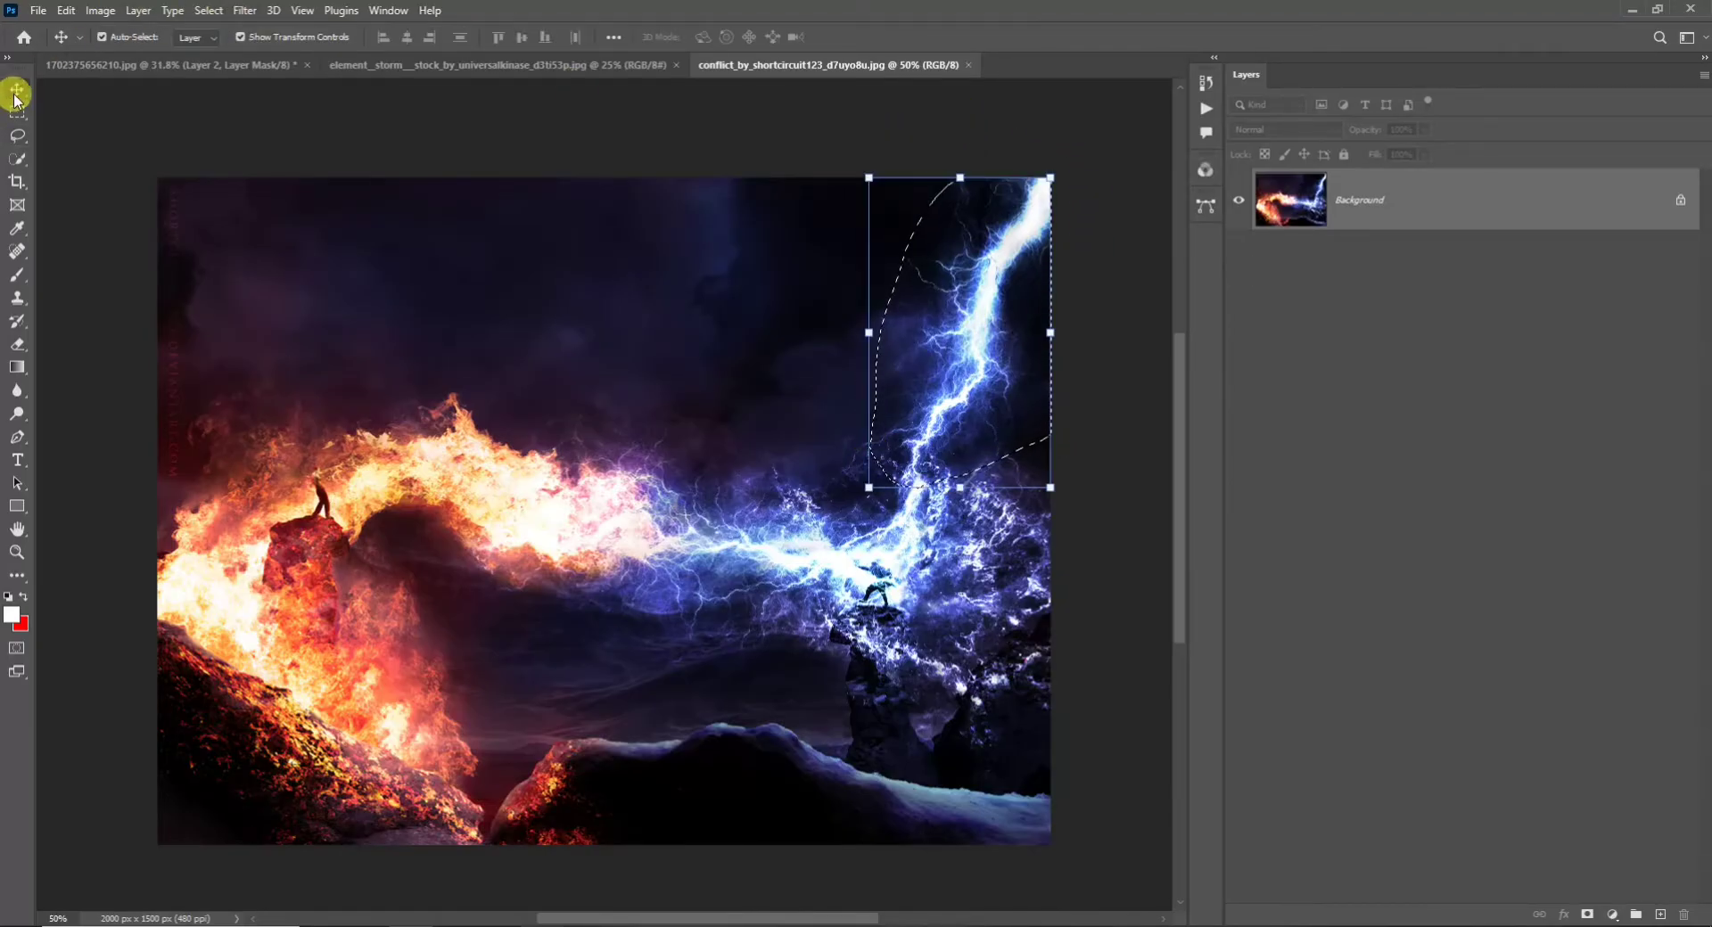
pyautogui.moveTo(1001, 306); pyautogui.dragTo(413, 187)
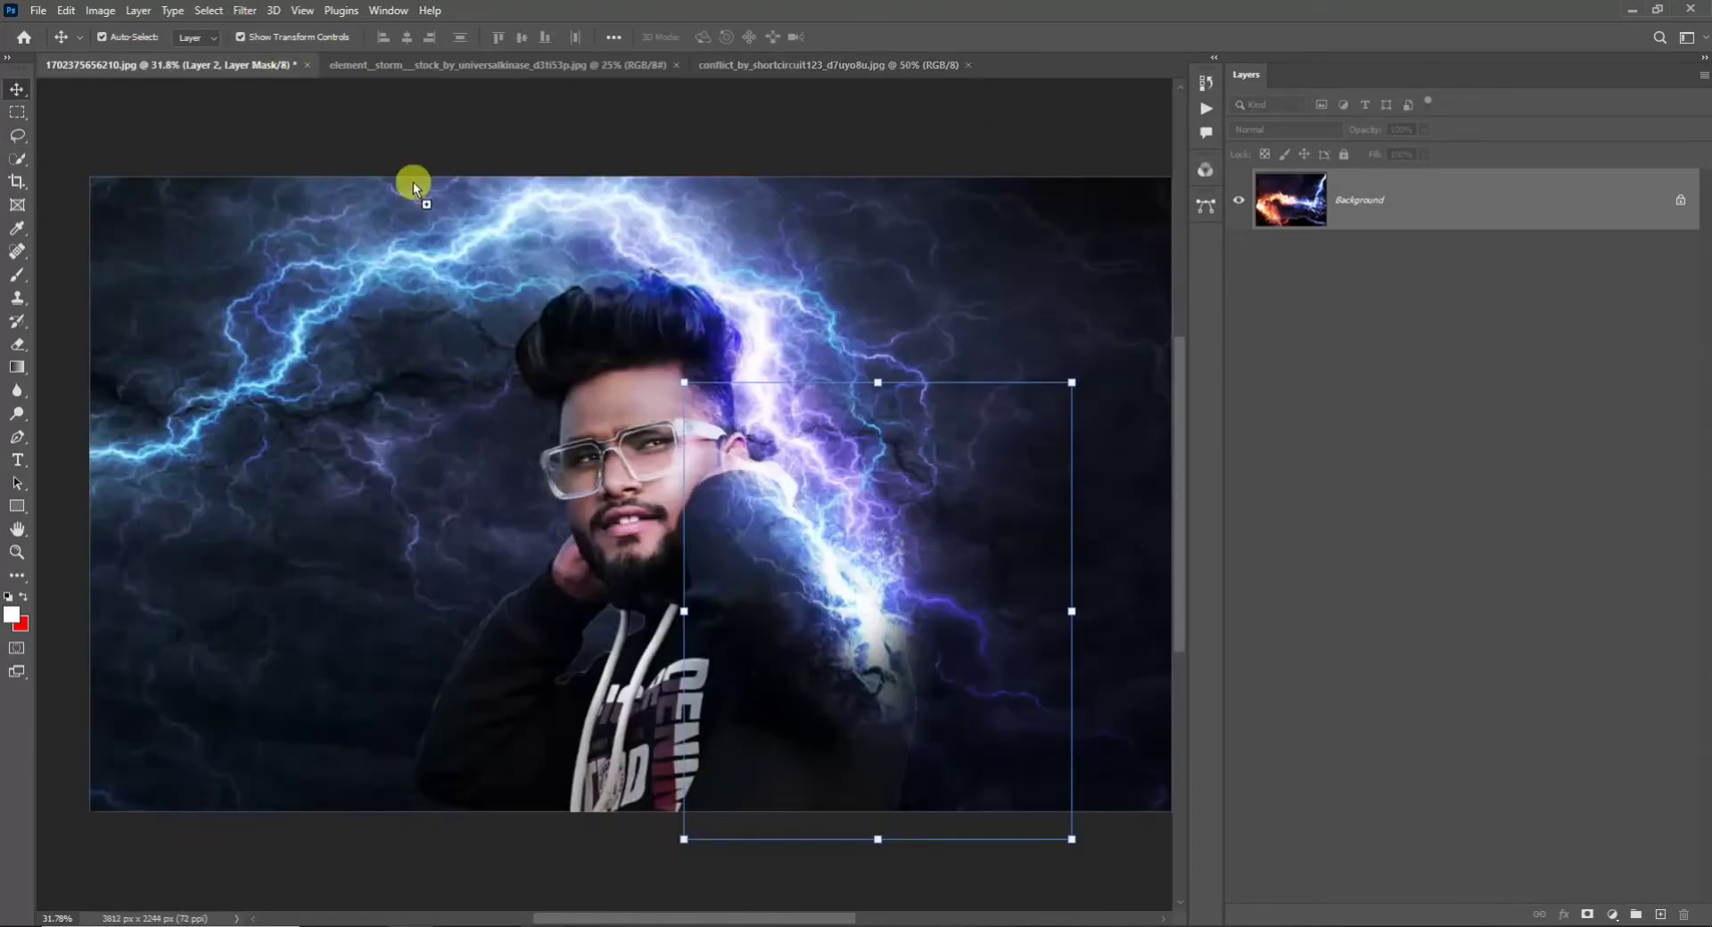
pyautogui.moveTo(893, 644); pyautogui.dragTo(938, 567)
pyautogui.moveTo(942, 627); pyautogui.dragTo(565, 383)
pyautogui.moveTo(978, 581); pyautogui.dragTo(1095, 644)
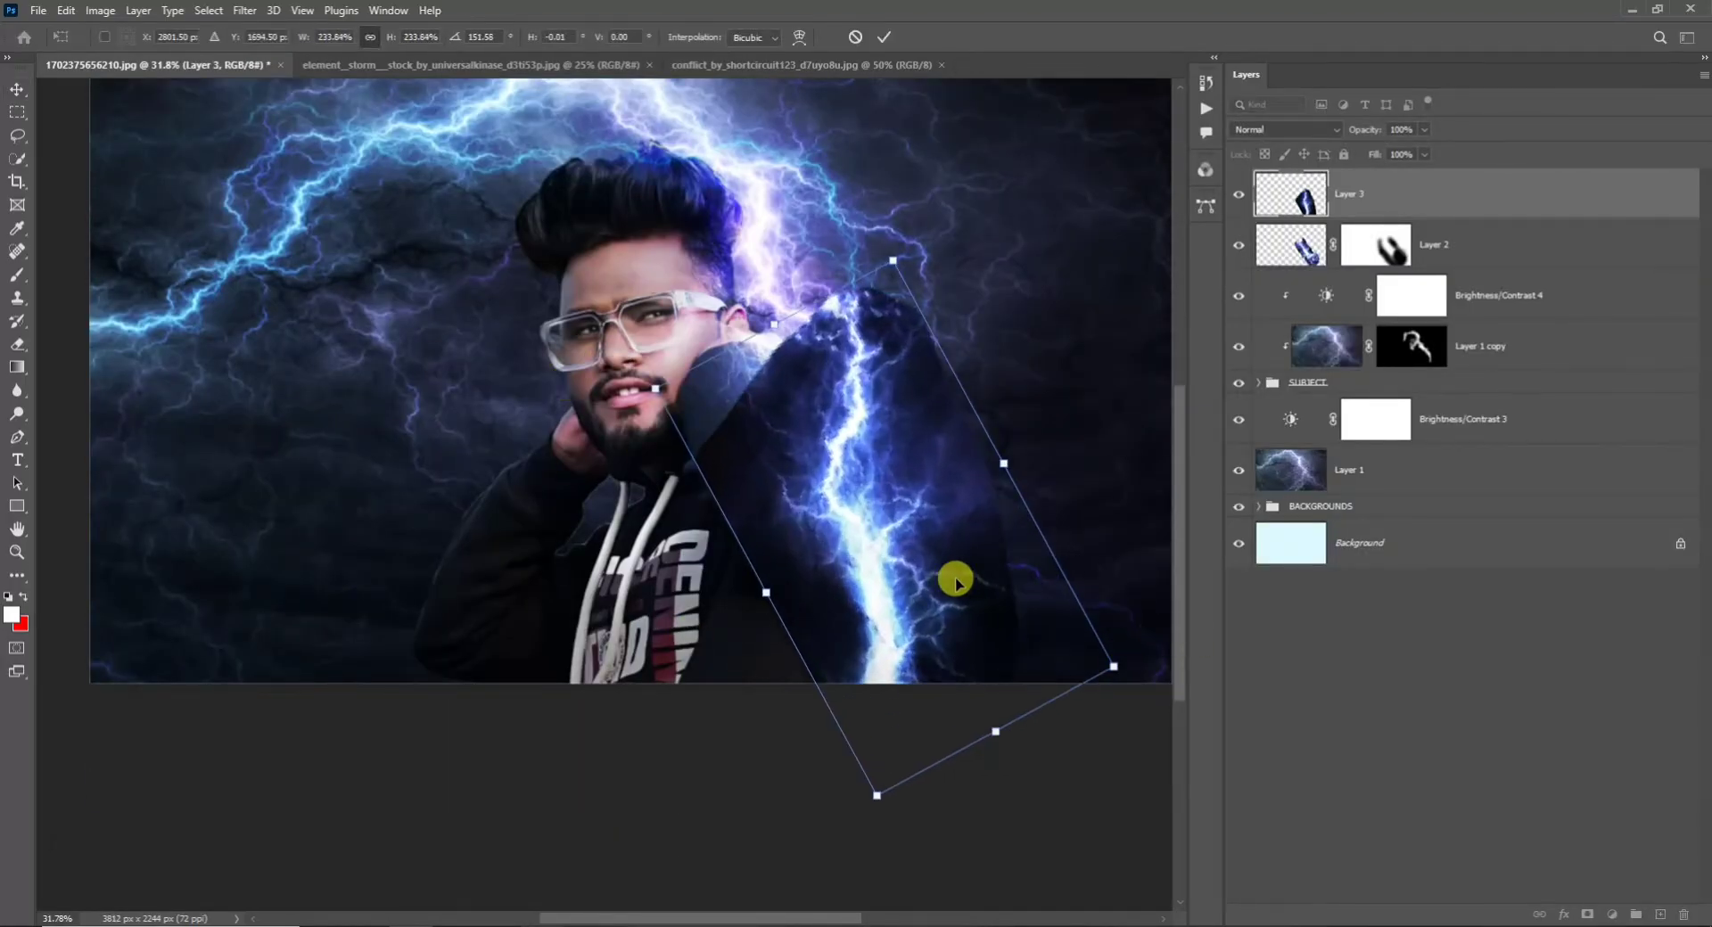
pyautogui.press('Return')
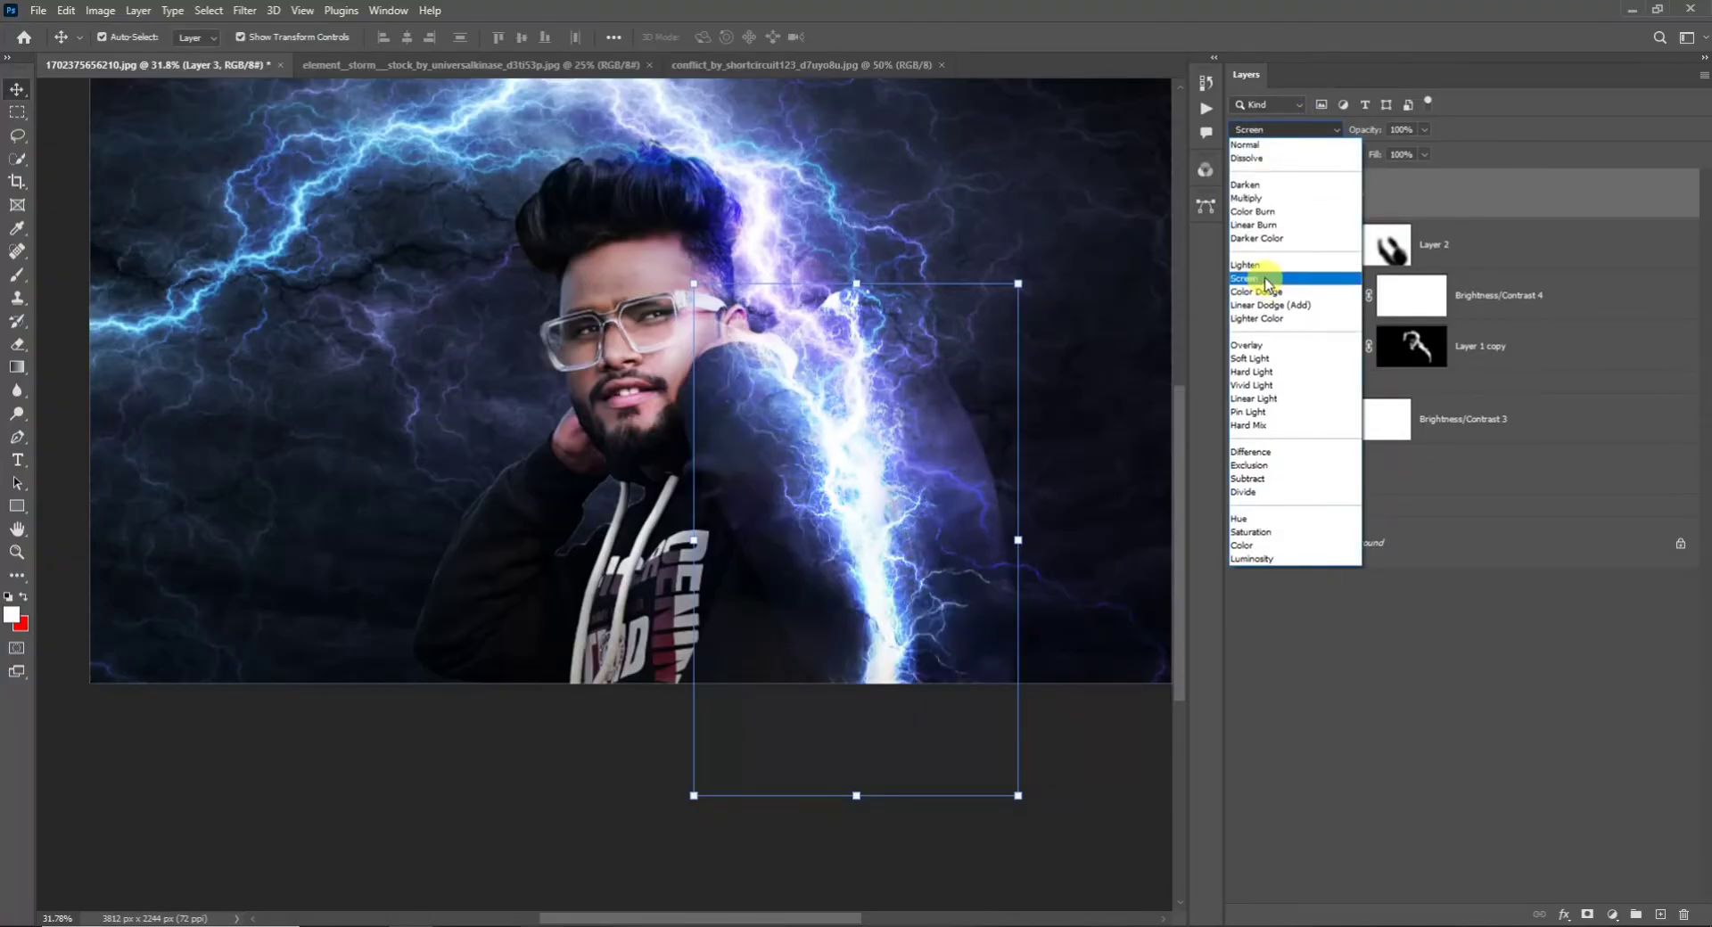
# Set the bolt's blend mode to Screen and reposition it to continue the sleeve lightning down to the image's bottom edge.
pyautogui.click(1267, 283)
pyautogui.moveTo(989, 493); pyautogui.dragTo(927, 740)
pyautogui.moveTo(1064, 692); pyautogui.dragTo(1095, 663)
pyautogui.press('Return')
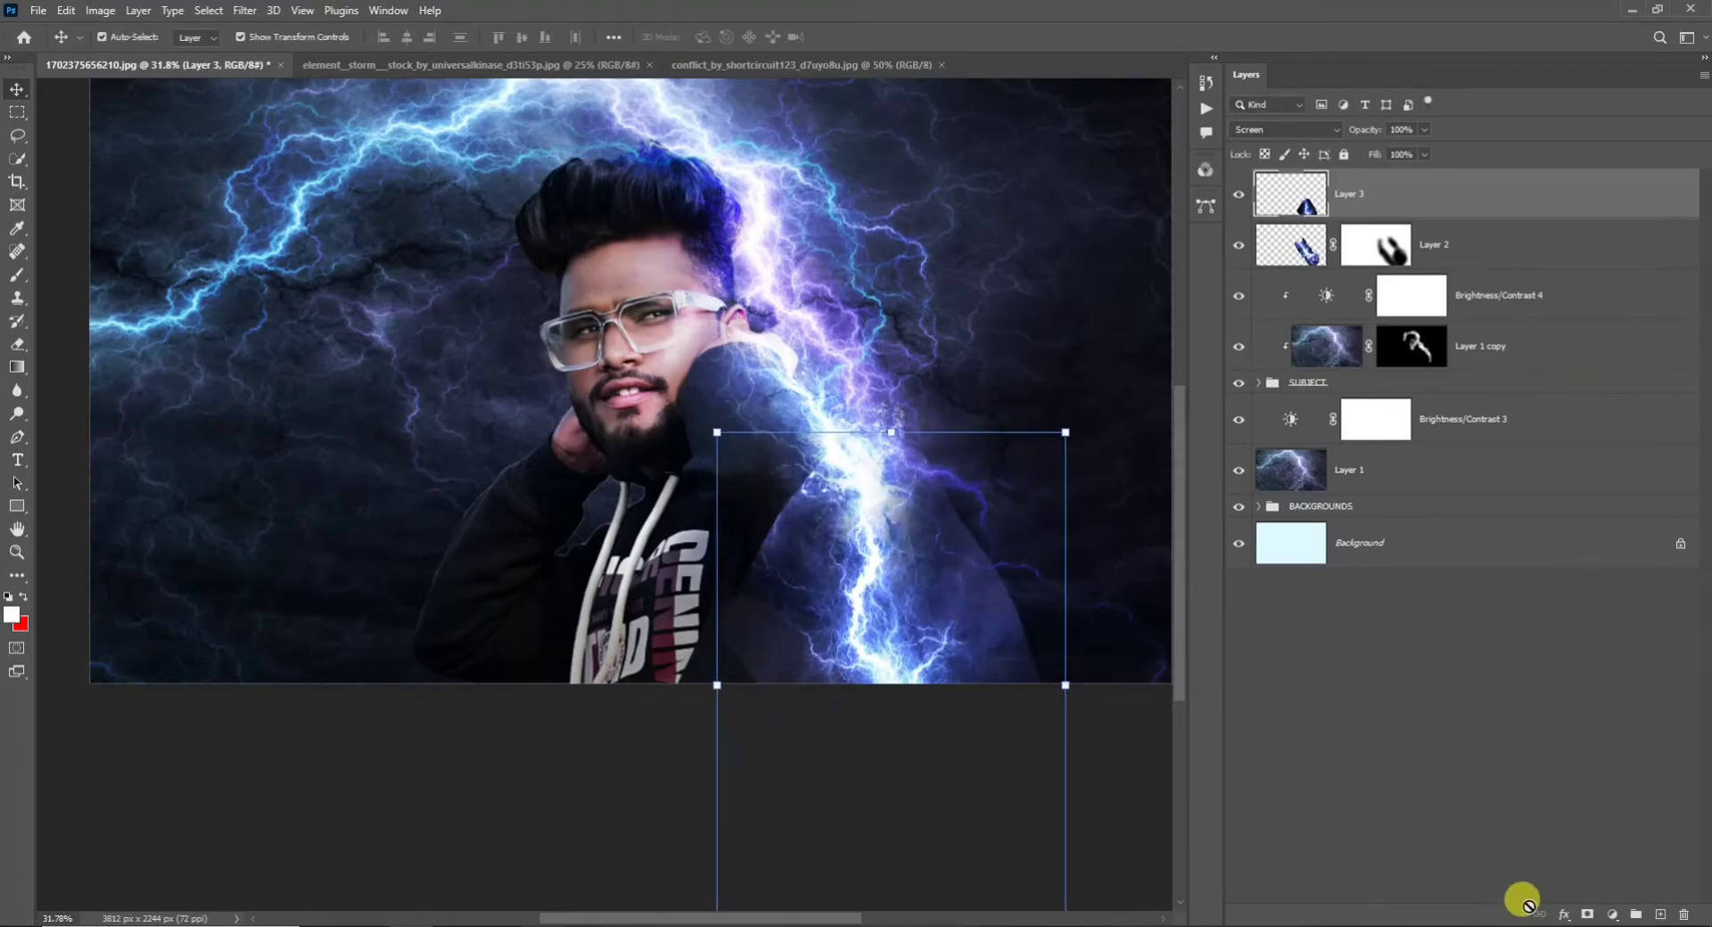
# Add a mask to the bolt layer and paint black on both sides of the bolt to blend away its edges.
pyautogui.click(1585, 914)
pyautogui.click(15, 276)
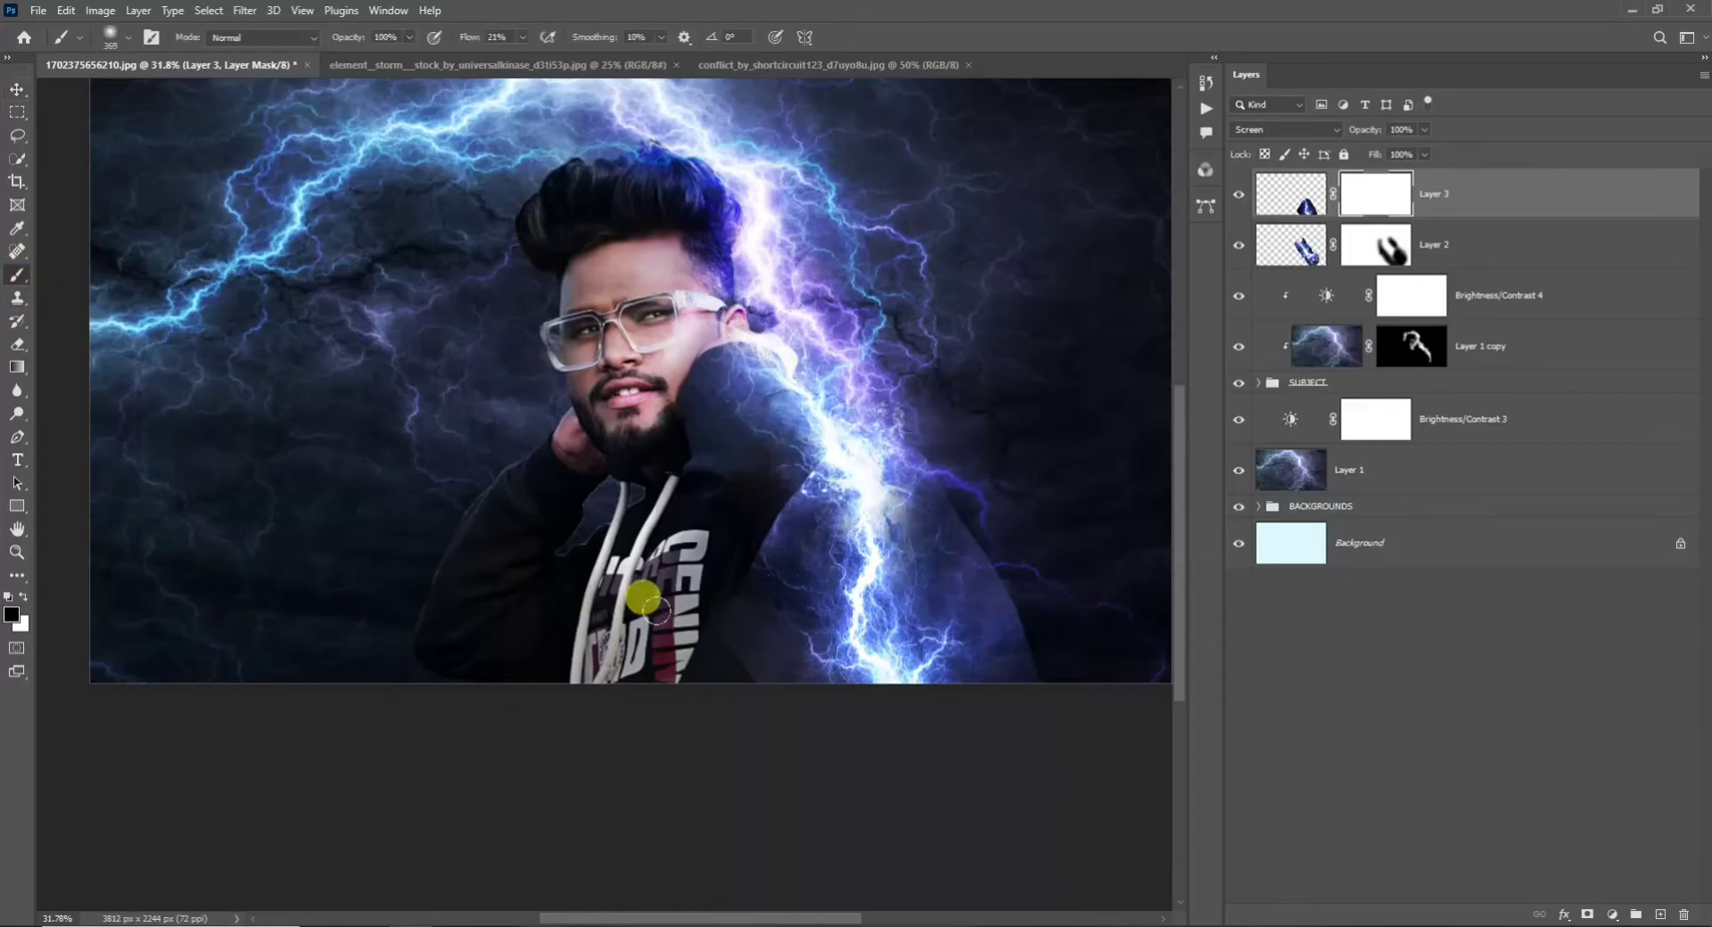
pyautogui.moveTo(714, 500); pyautogui.dragTo(700, 668)
pyautogui.moveTo(1012, 586)
pyautogui.mouseDown()
pyautogui.moveTo(975, 546)
pyautogui.moveTo(955, 582)
pyautogui.moveTo(928, 482)
pyautogui.moveTo(768, 466)
pyautogui.moveTo(740, 486)
pyautogui.moveTo(771, 494)
pyautogui.moveTo(738, 629)
pyautogui.mouseUp()
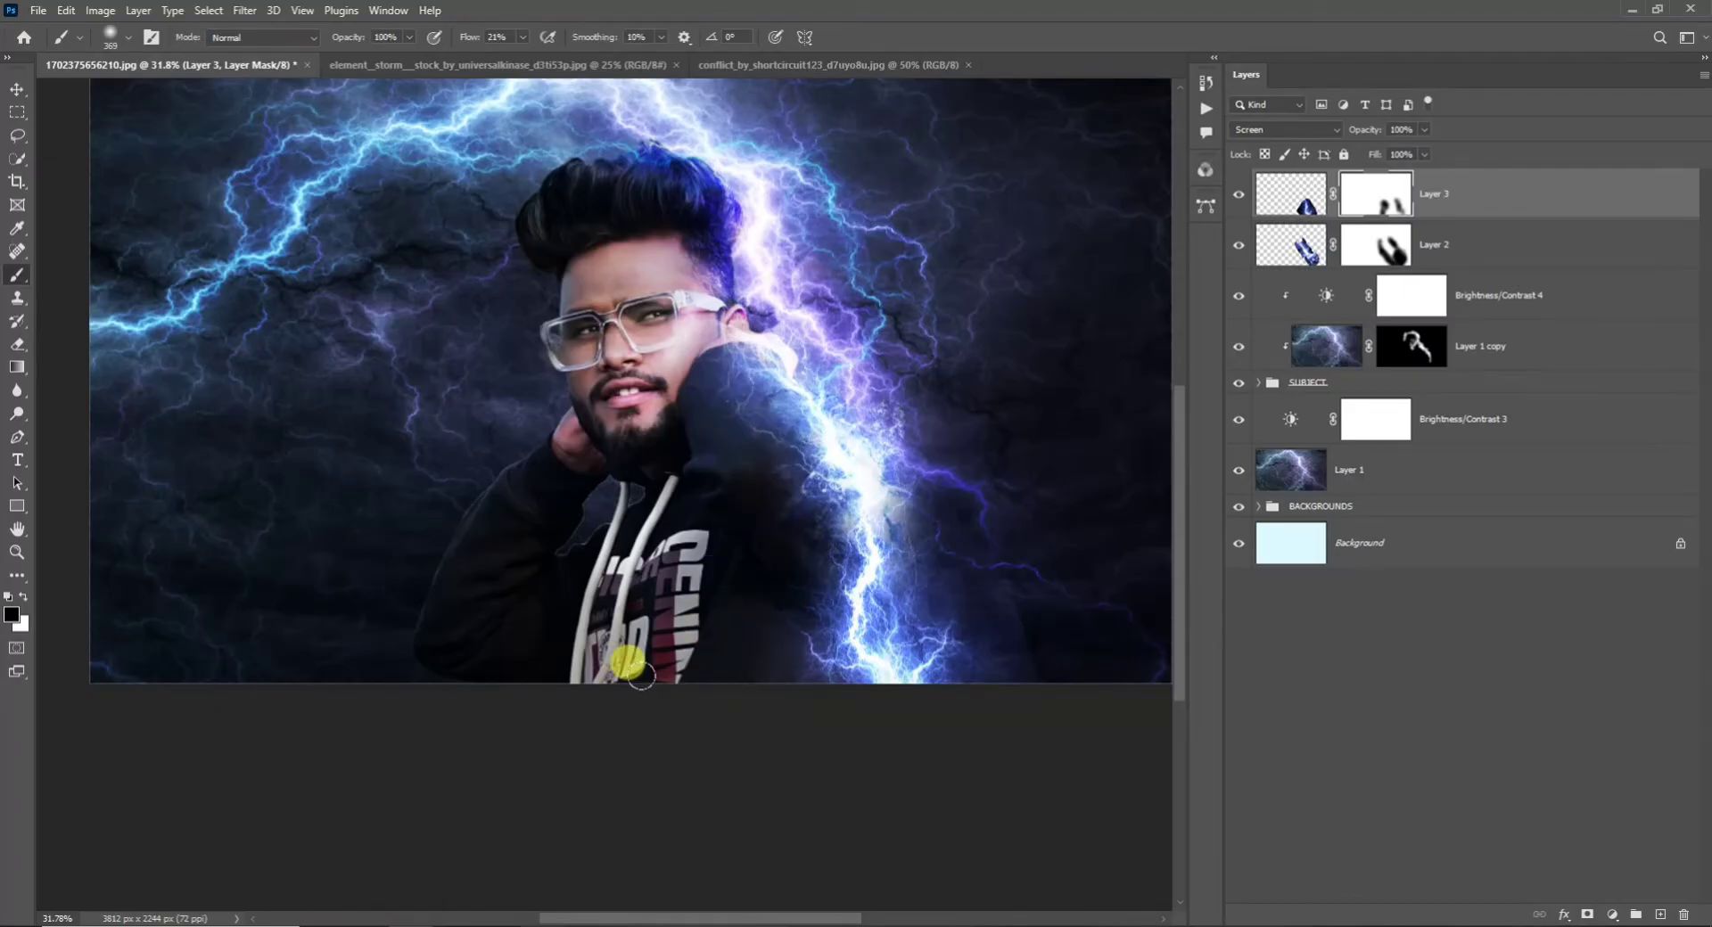
# Warp the lower bolt so it bends along the hoodie's outer edge and flows on from the sleeve lightning.
pyautogui.click(20, 92)
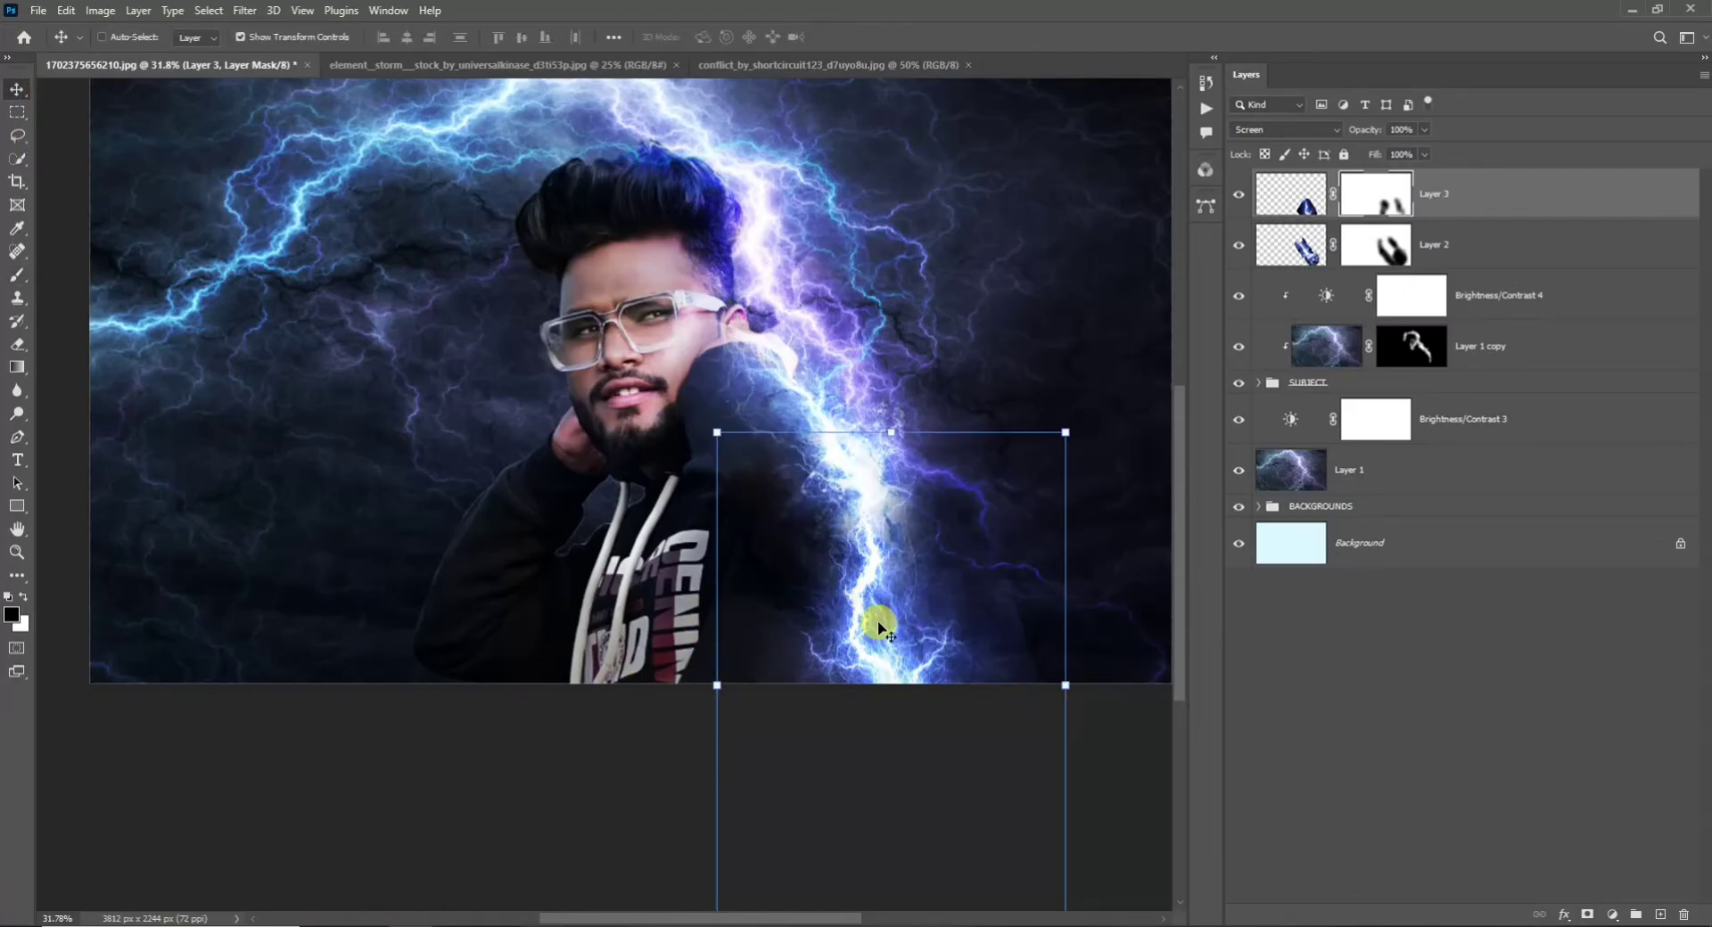
pyautogui.click(871, 619)
pyautogui.rightClick(868, 618)
pyautogui.click(897, 362)
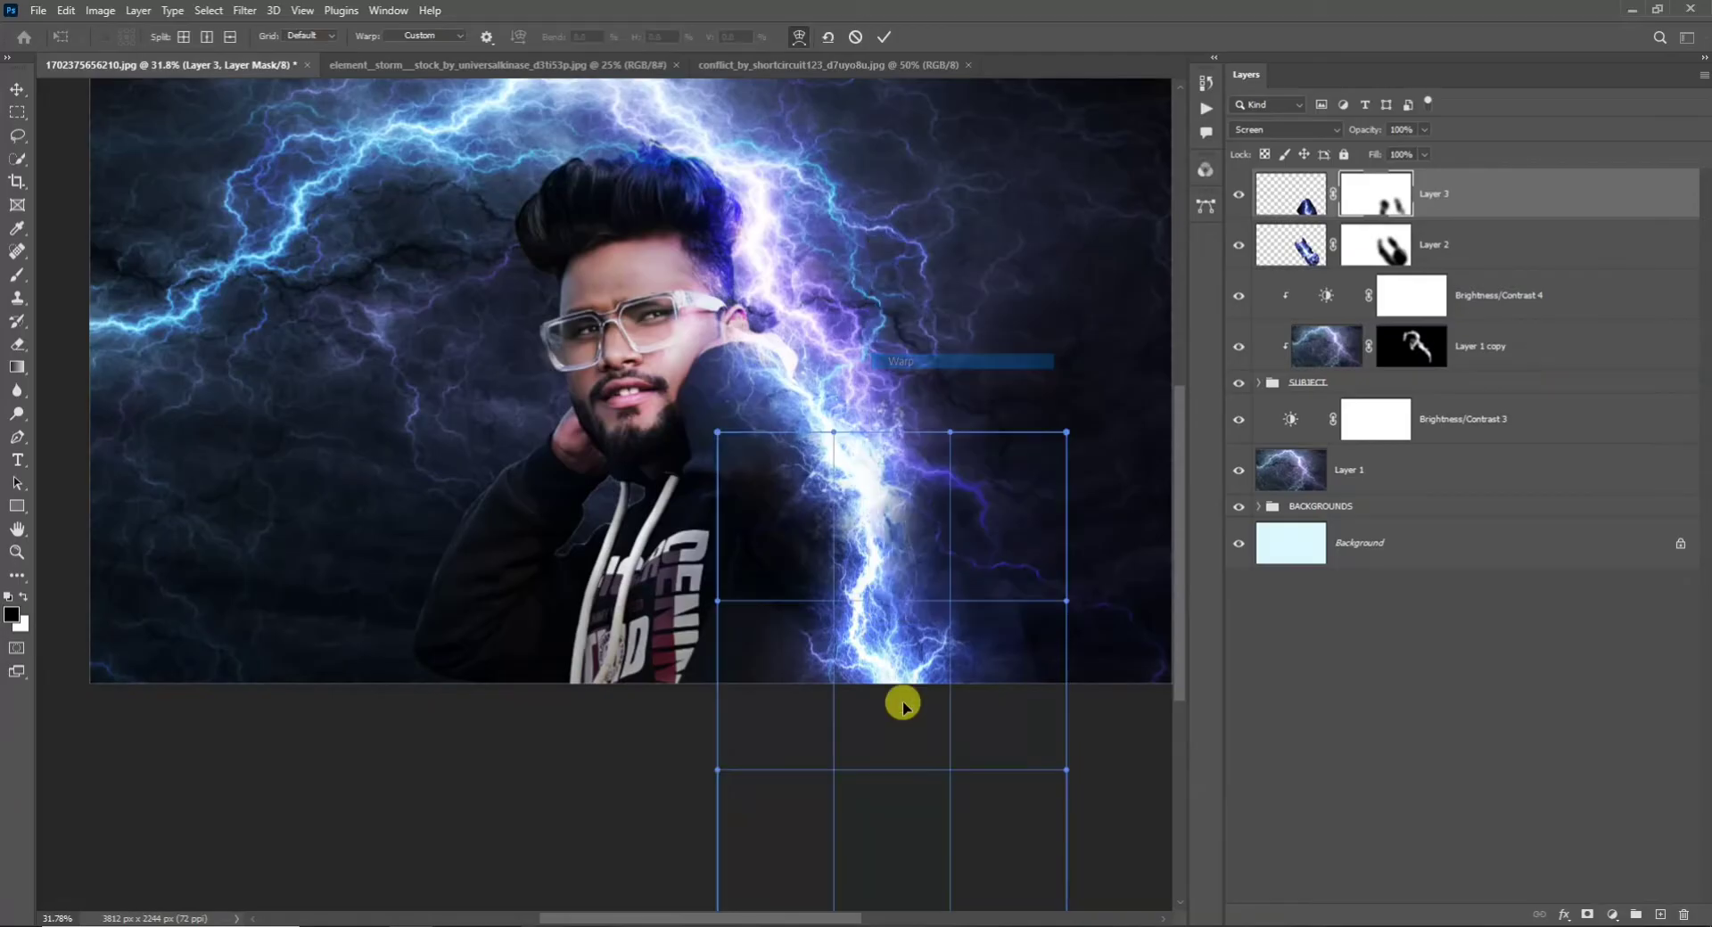
pyautogui.moveTo(885, 673); pyautogui.dragTo(876, 670)
pyautogui.scroll(-2, 898, 713)
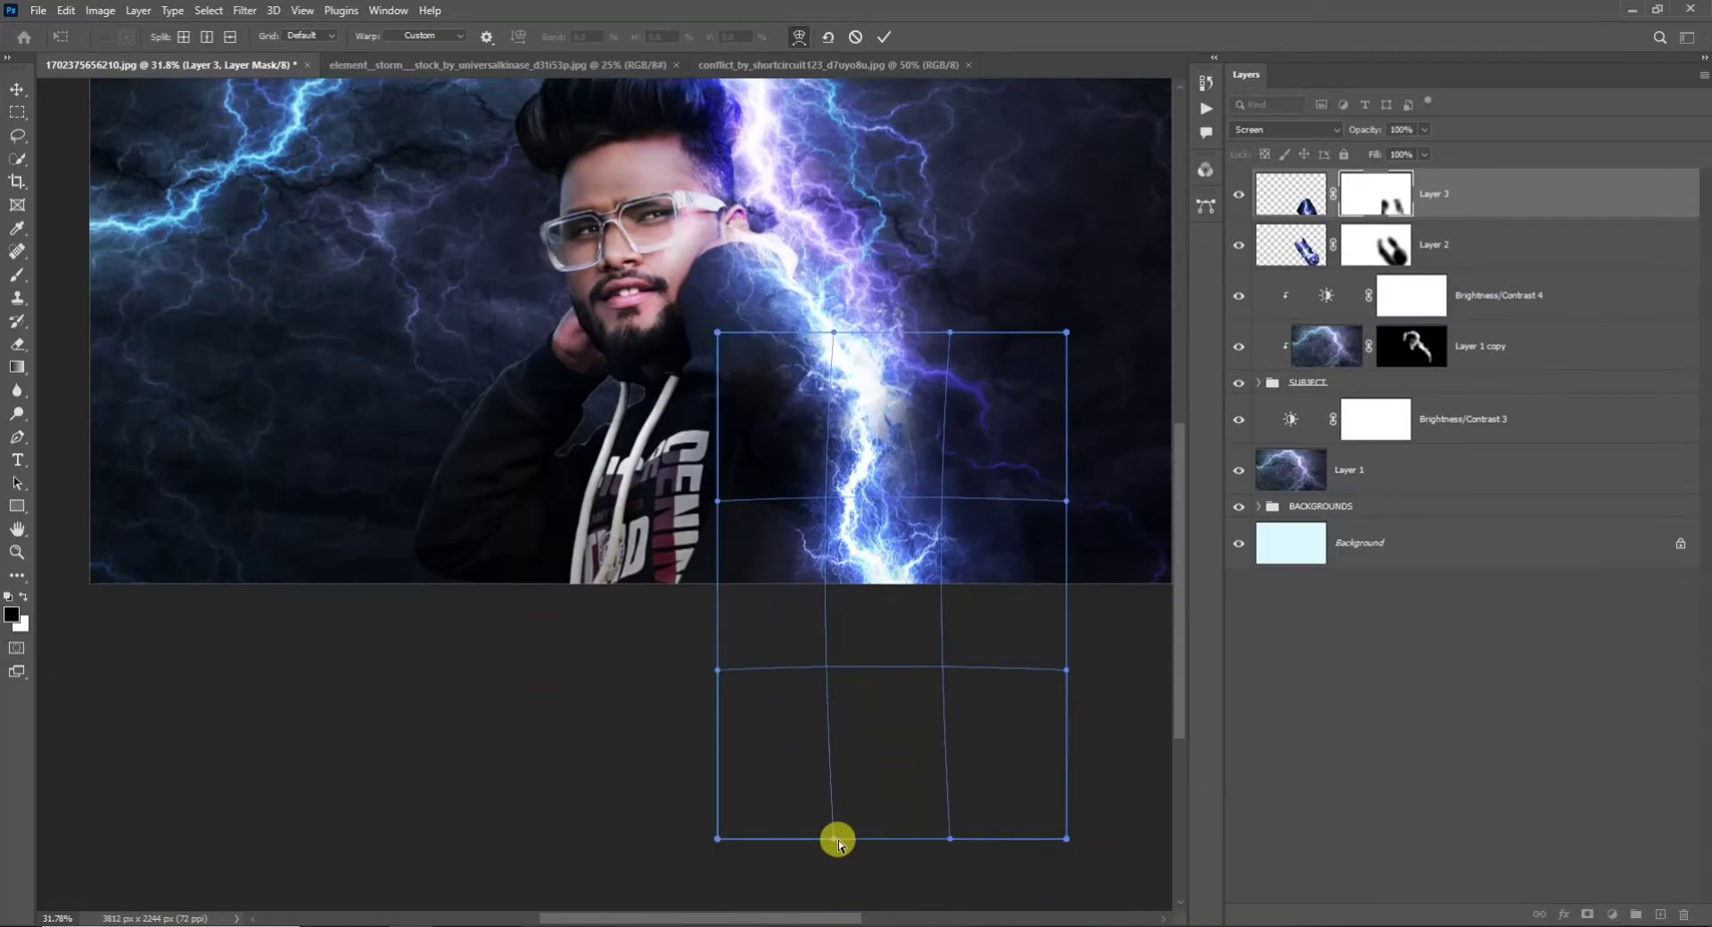
pyautogui.moveTo(838, 840); pyautogui.dragTo(490, 721)
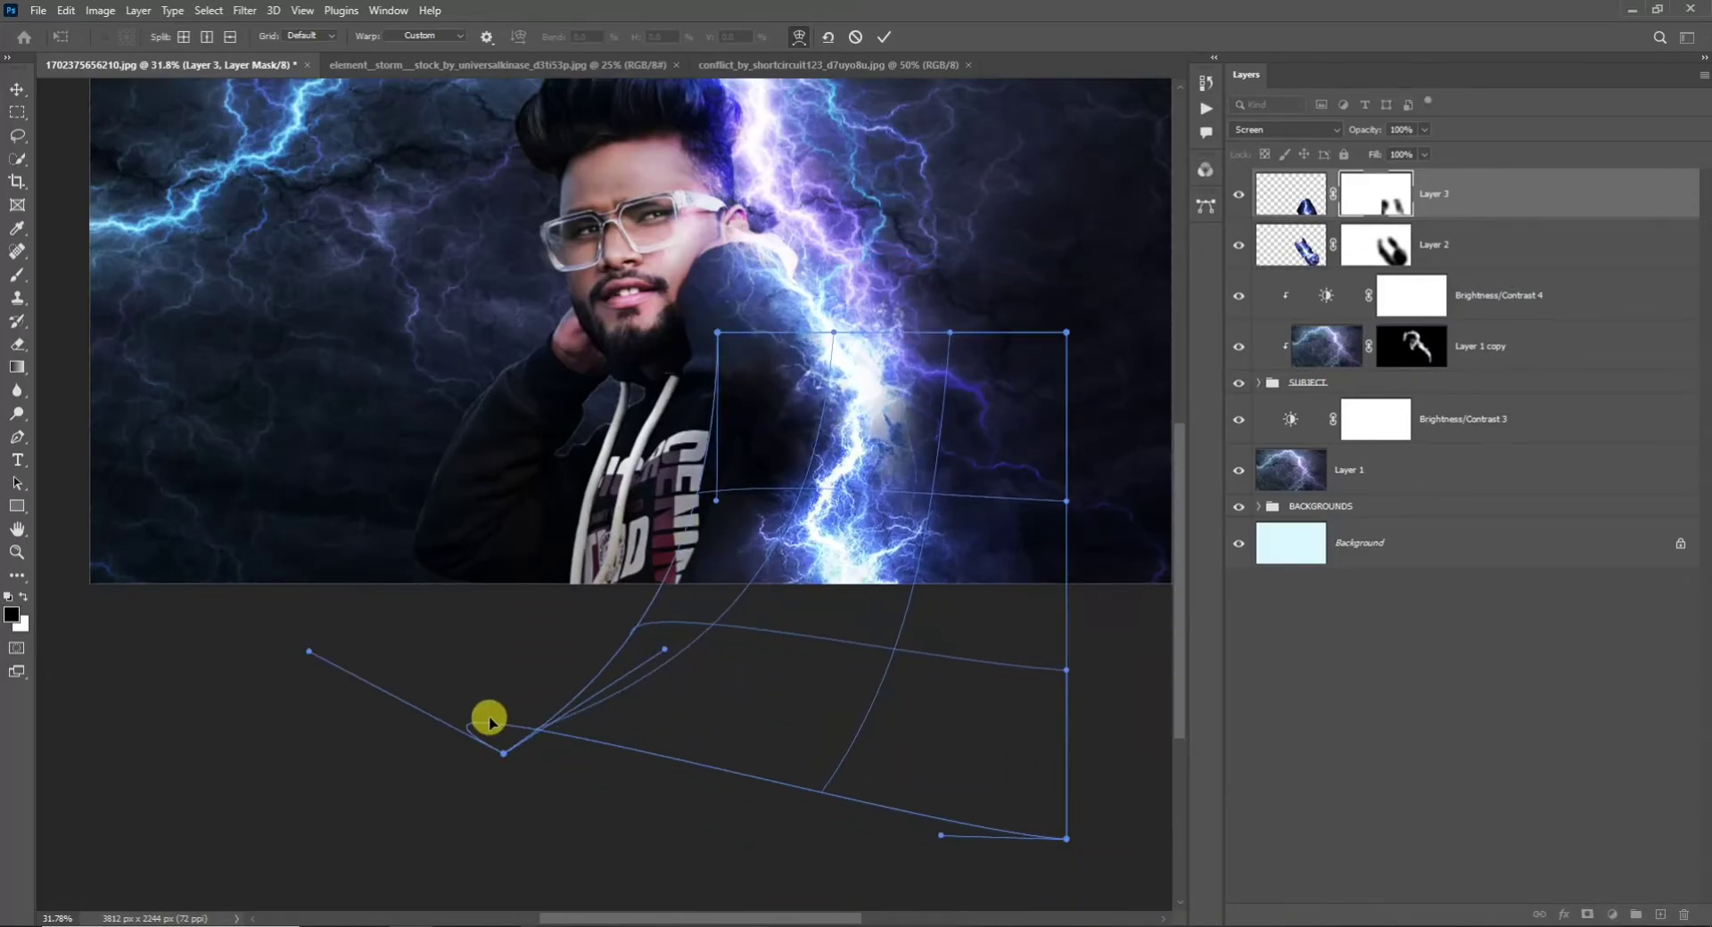
pyautogui.moveTo(782, 517); pyautogui.dragTo(814, 520)
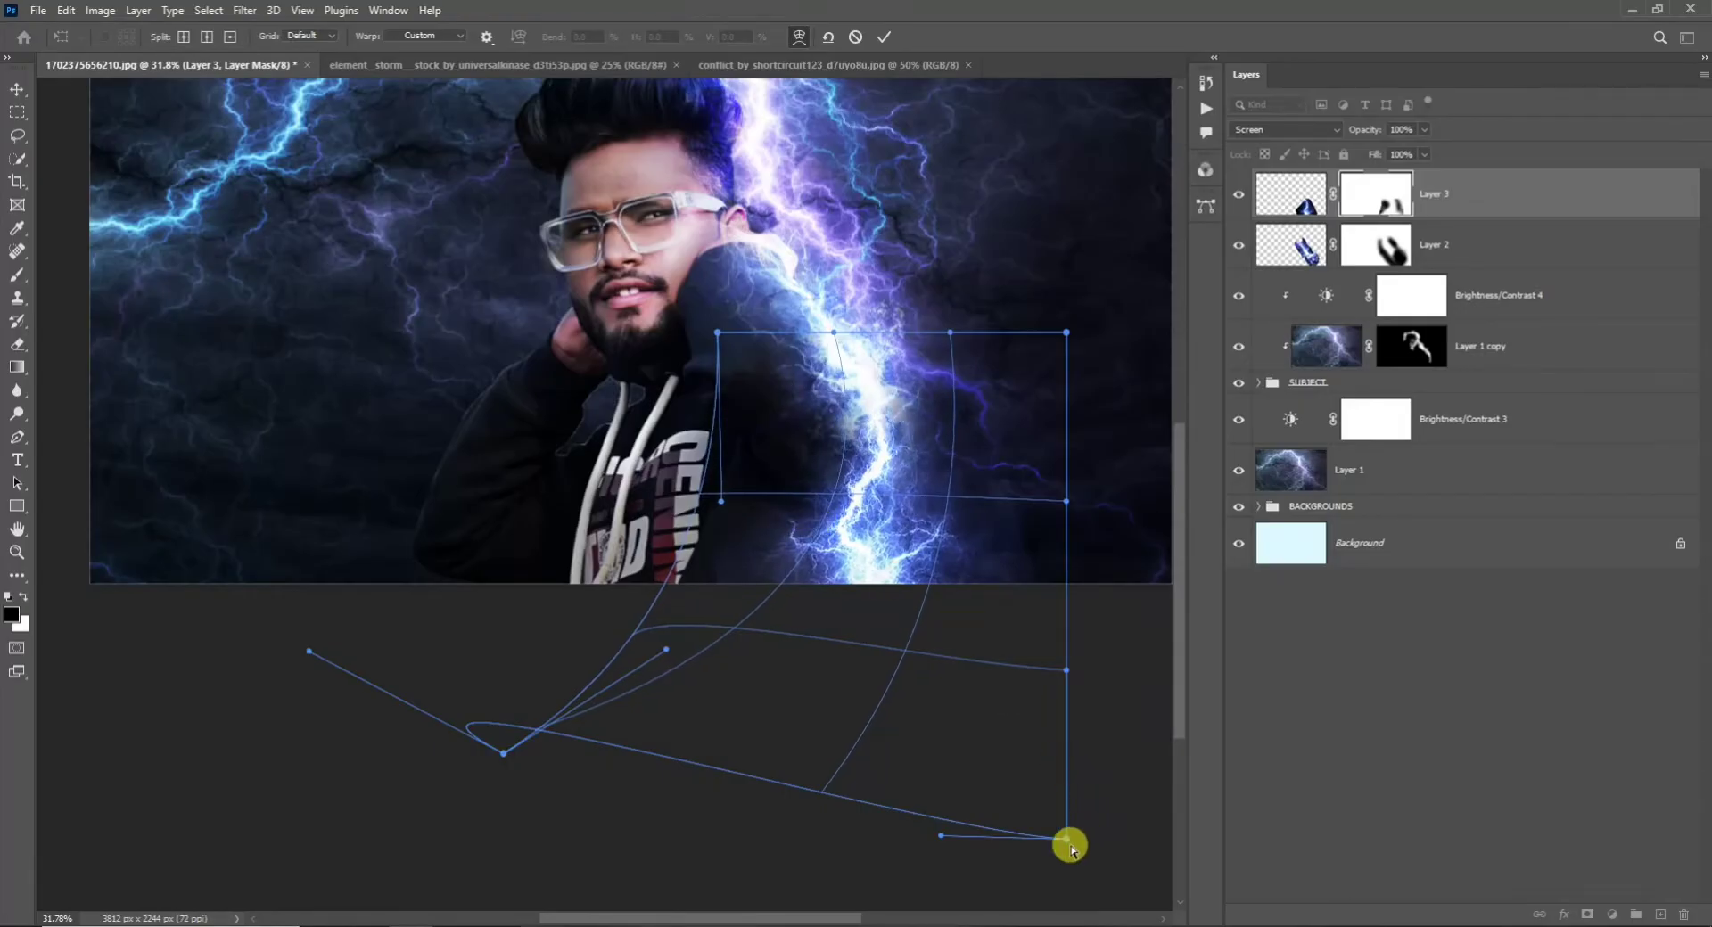
pyautogui.moveTo(1066, 842); pyautogui.dragTo(800, 789)
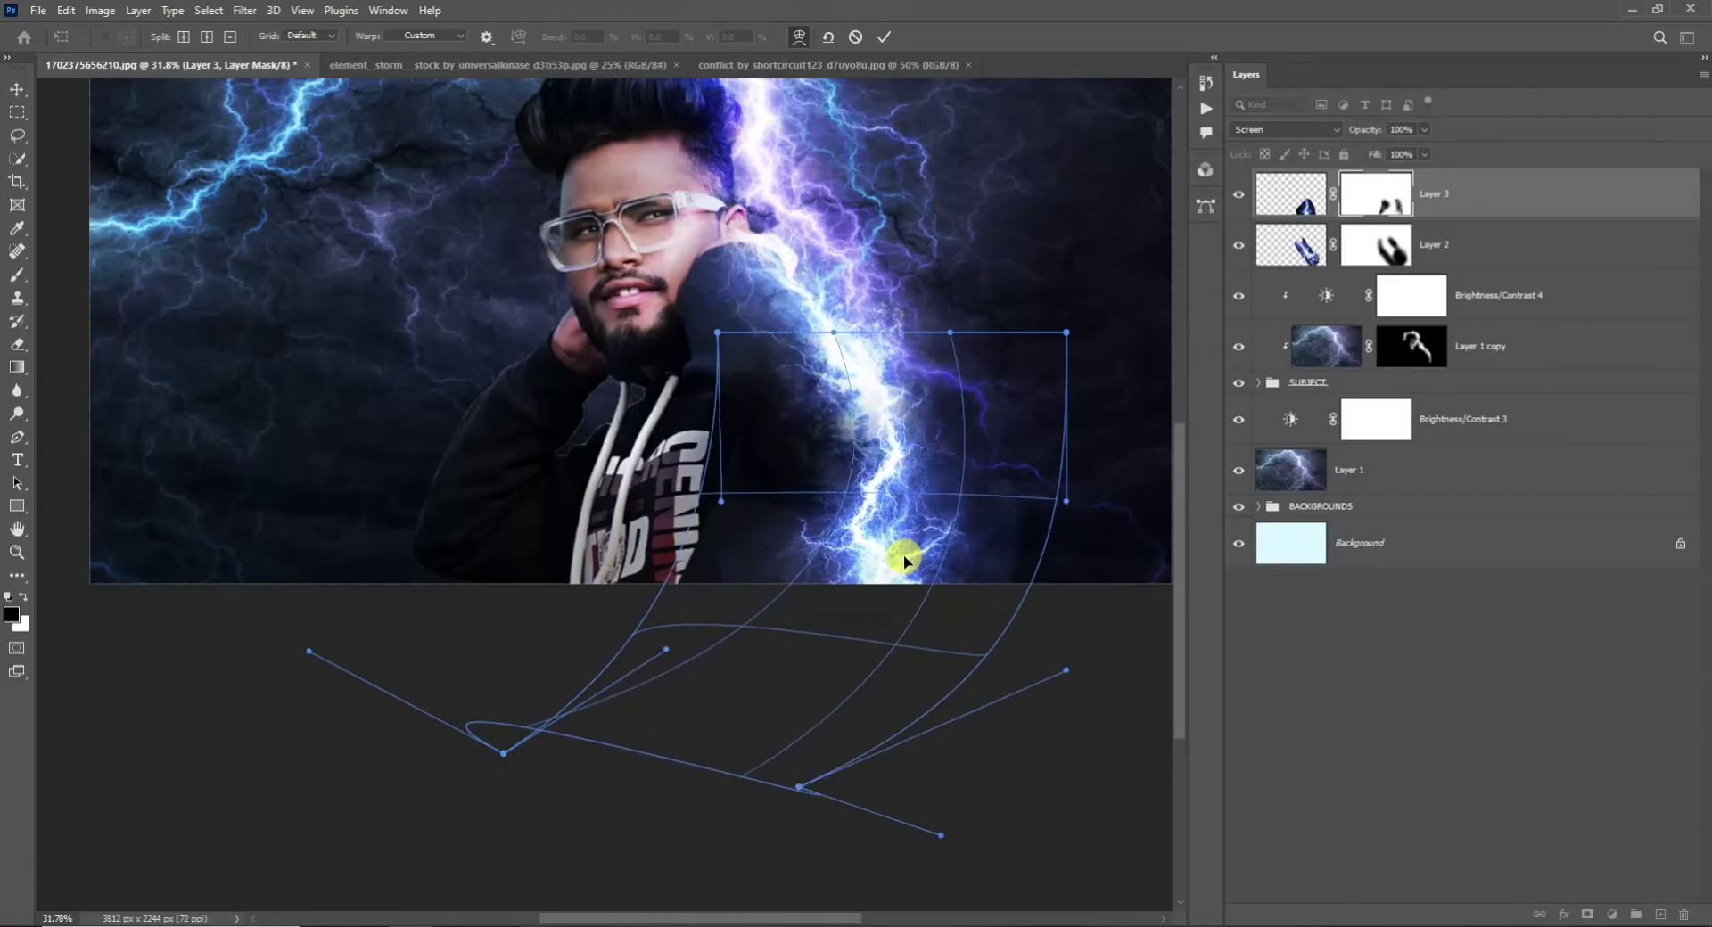
pyautogui.click(883, 36)
pyautogui.click(739, 658)
pyautogui.scroll(-2, 764, 640)
pyautogui.scroll(5, 690, 434)
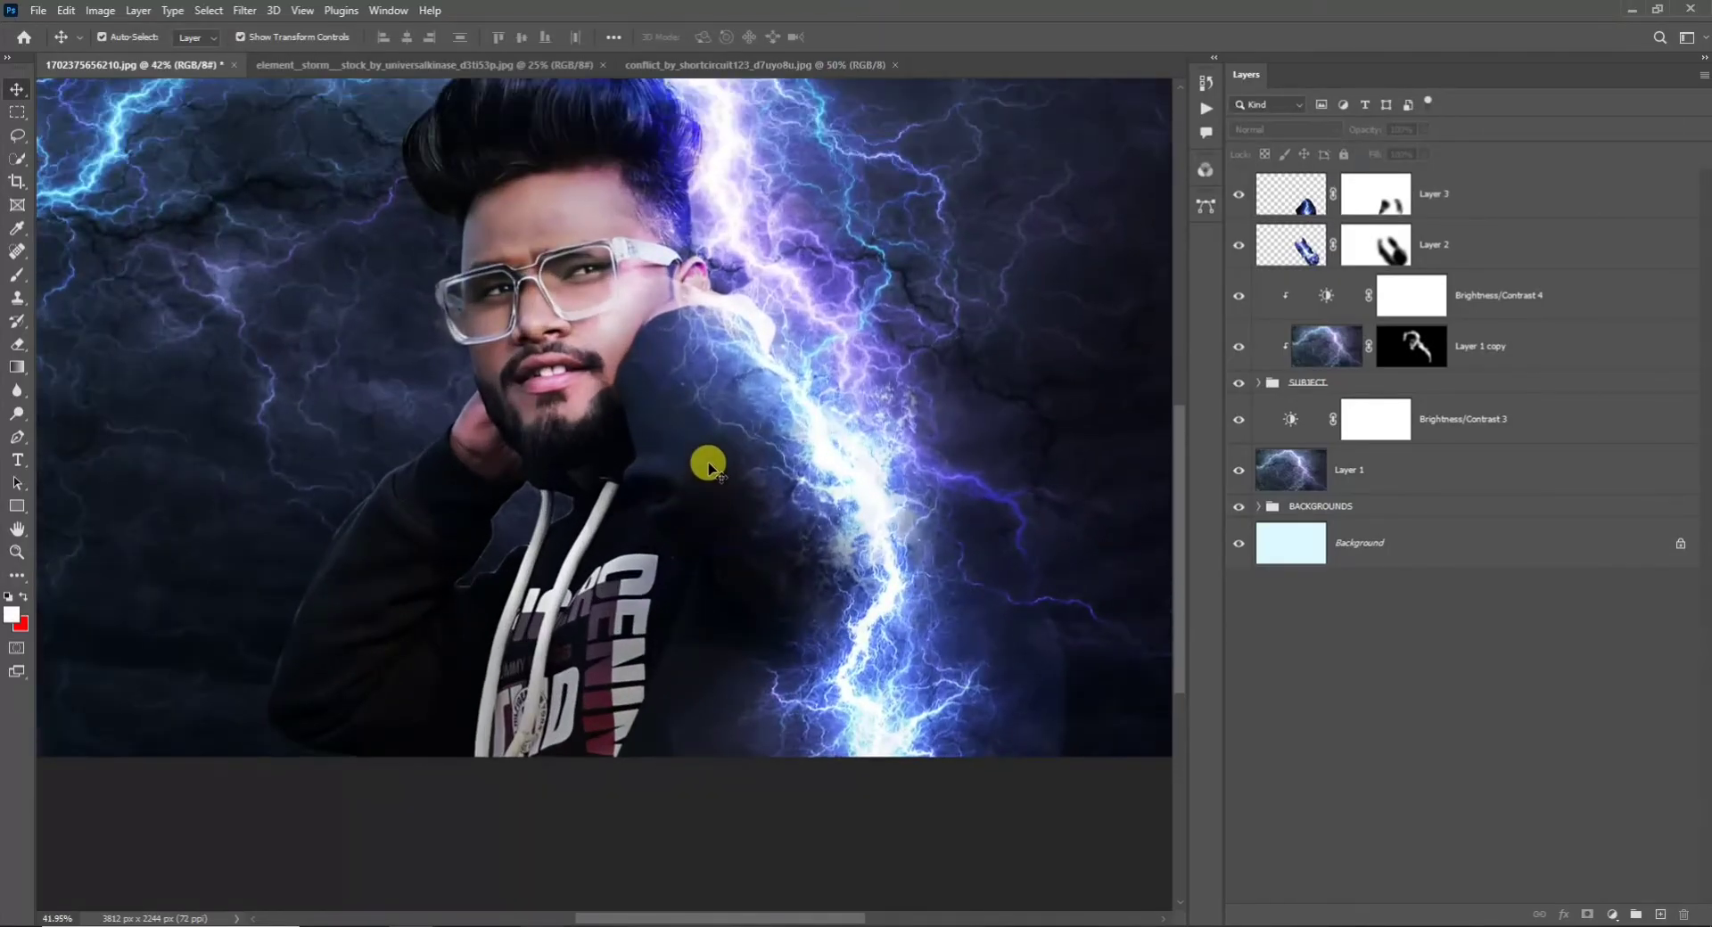
pyautogui.scroll(-4, 707, 460)
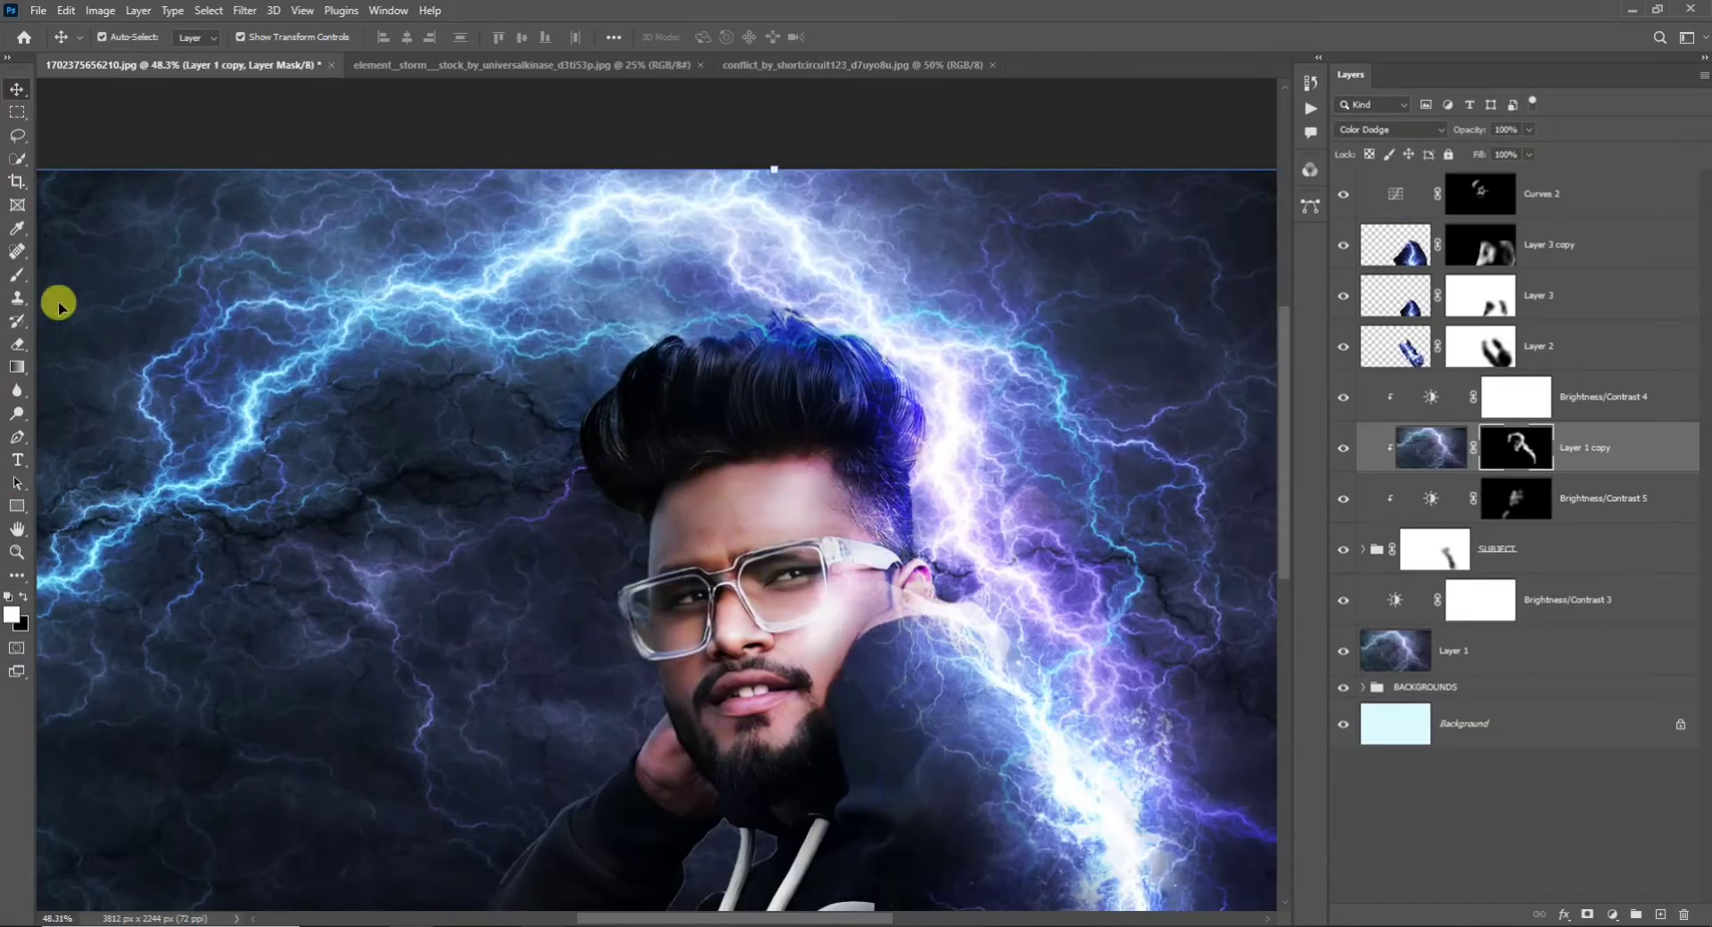
# Paint white at 17% flow on the Layer 1 copy mask to reveal more lightning glow across the top and front of the hair.
pyautogui.click(17, 275)
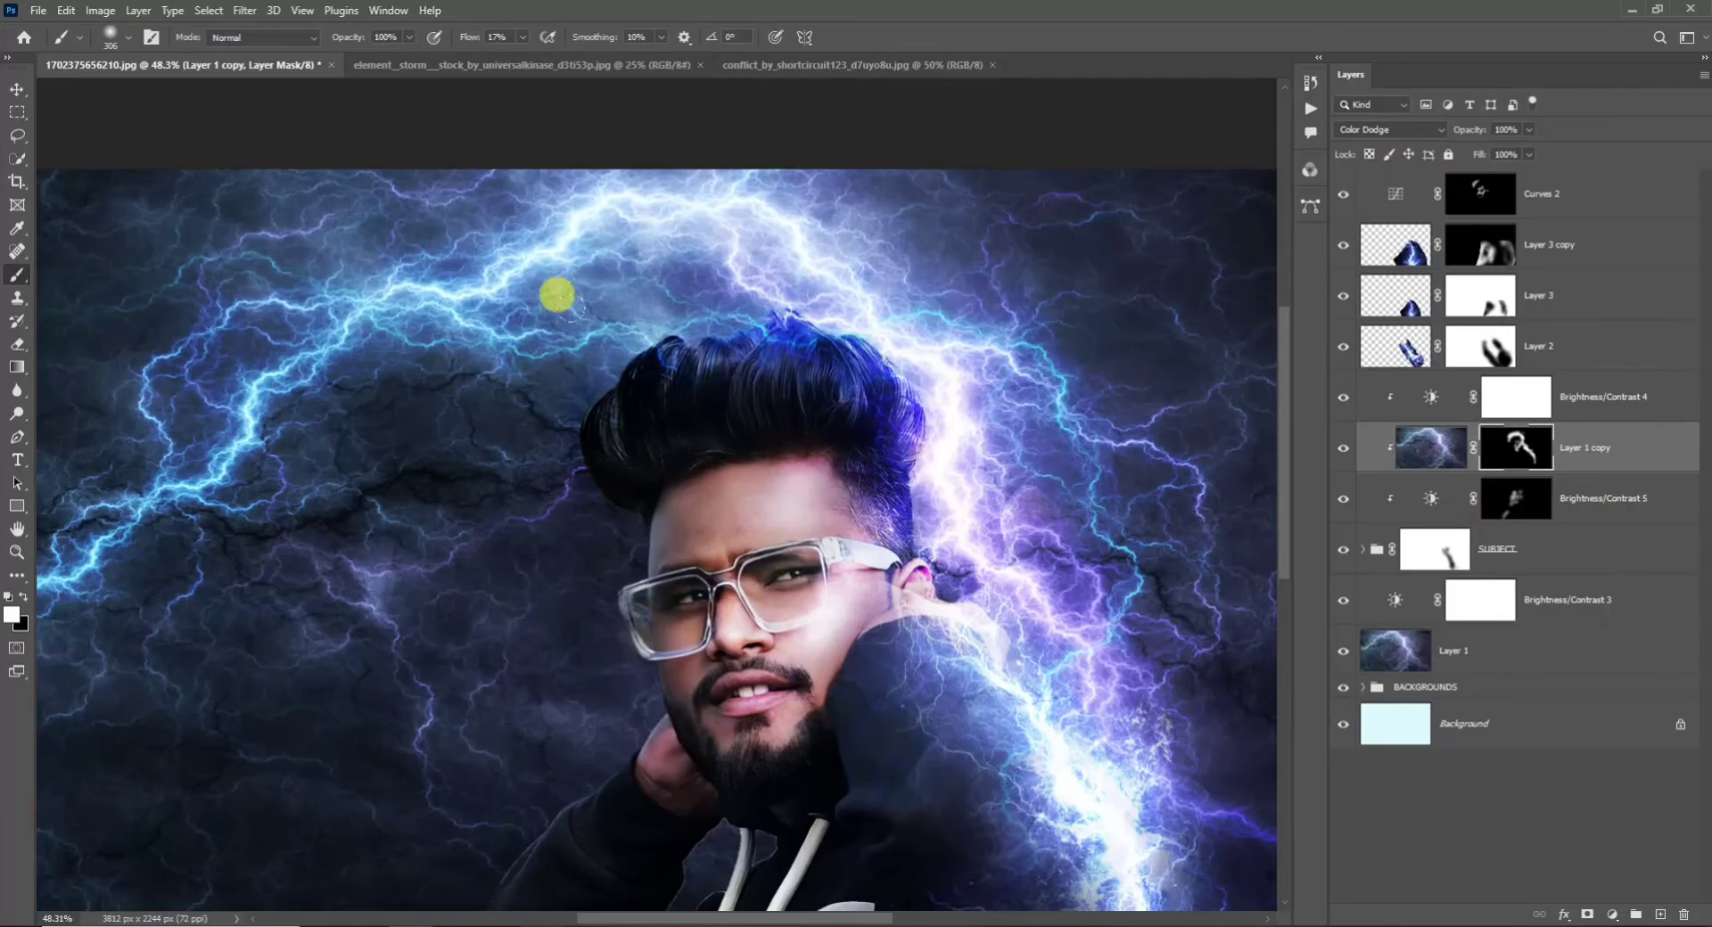
pyautogui.scroll(-3, 855, 299)
pyautogui.scroll(3, 845, 443)
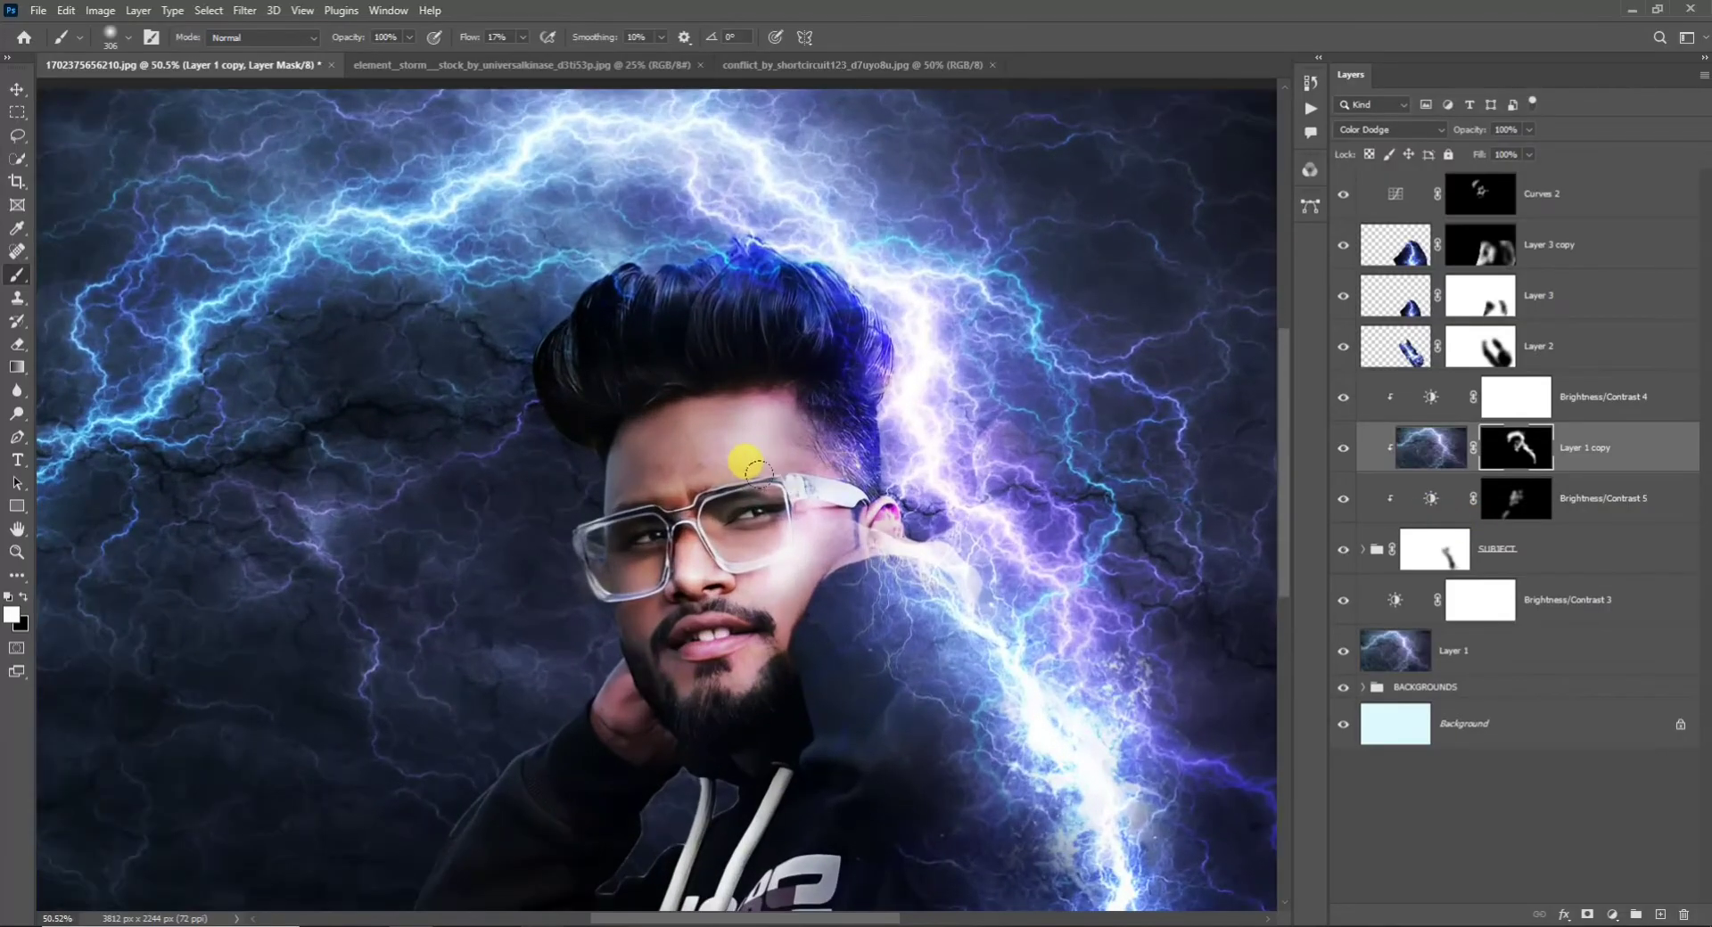
pyautogui.scroll(-2, 761, 378)
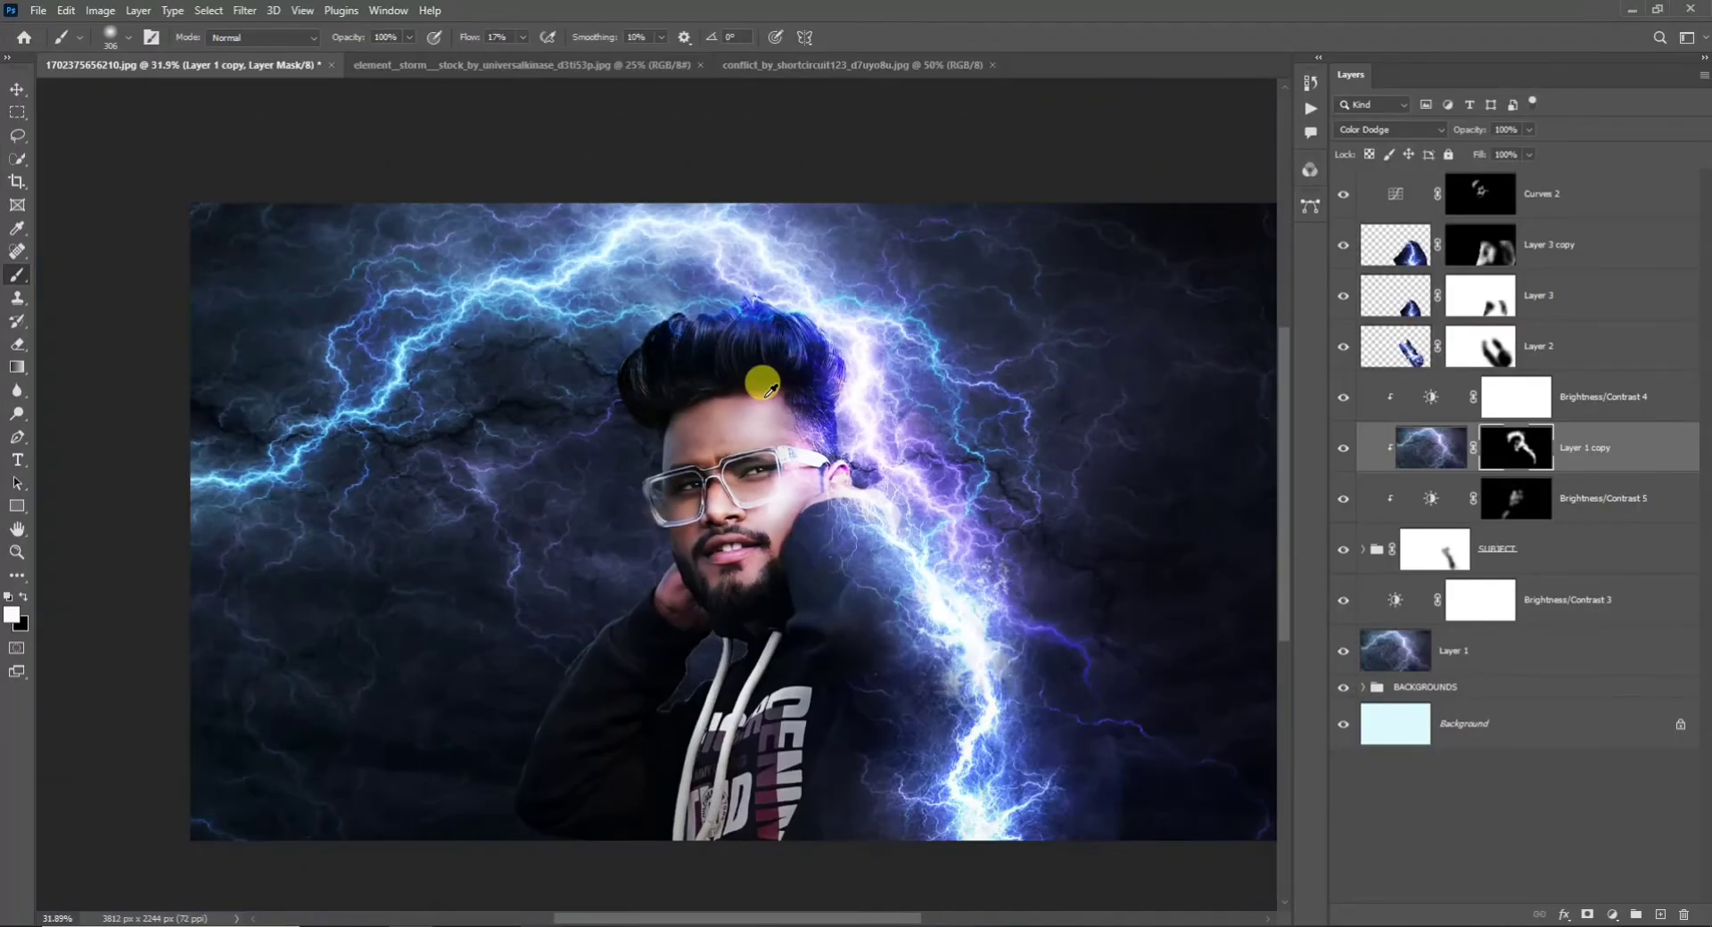
# Paint white at 17% flow on the Layer 1 copy mask down the raised sleeve and hoodie front to reveal faint lightning there.
pyautogui.scroll(3, 715, 379)
pyautogui.scroll(-1, 751, 495)
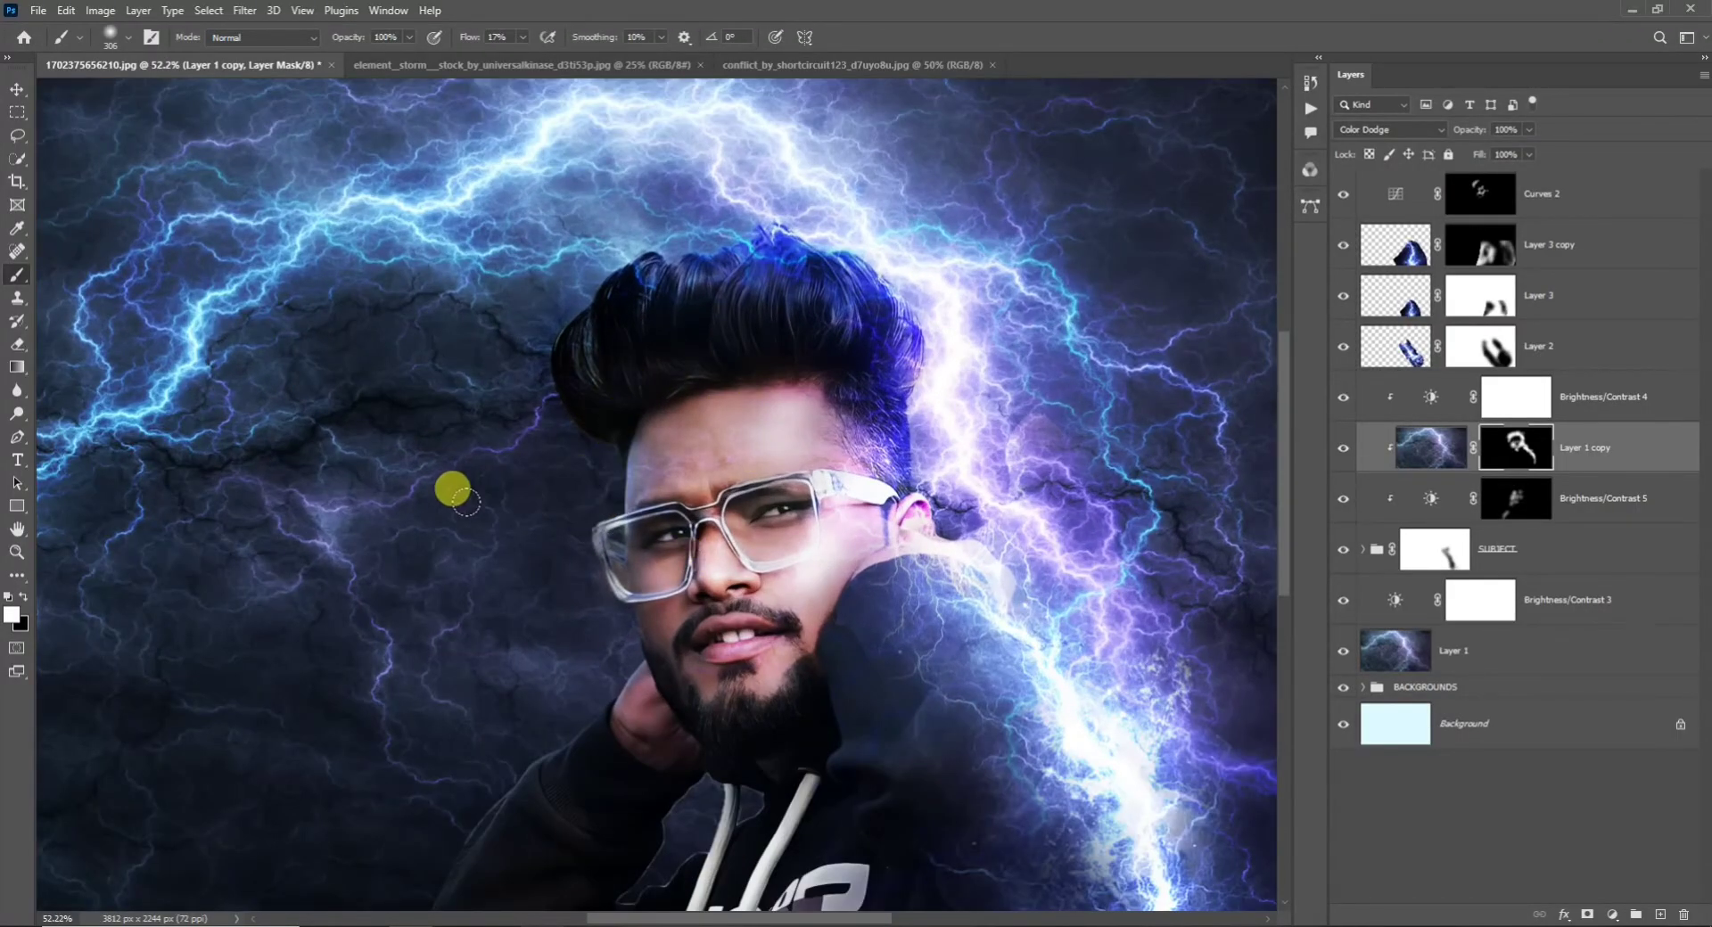
pyautogui.scroll(-1, 437, 499)
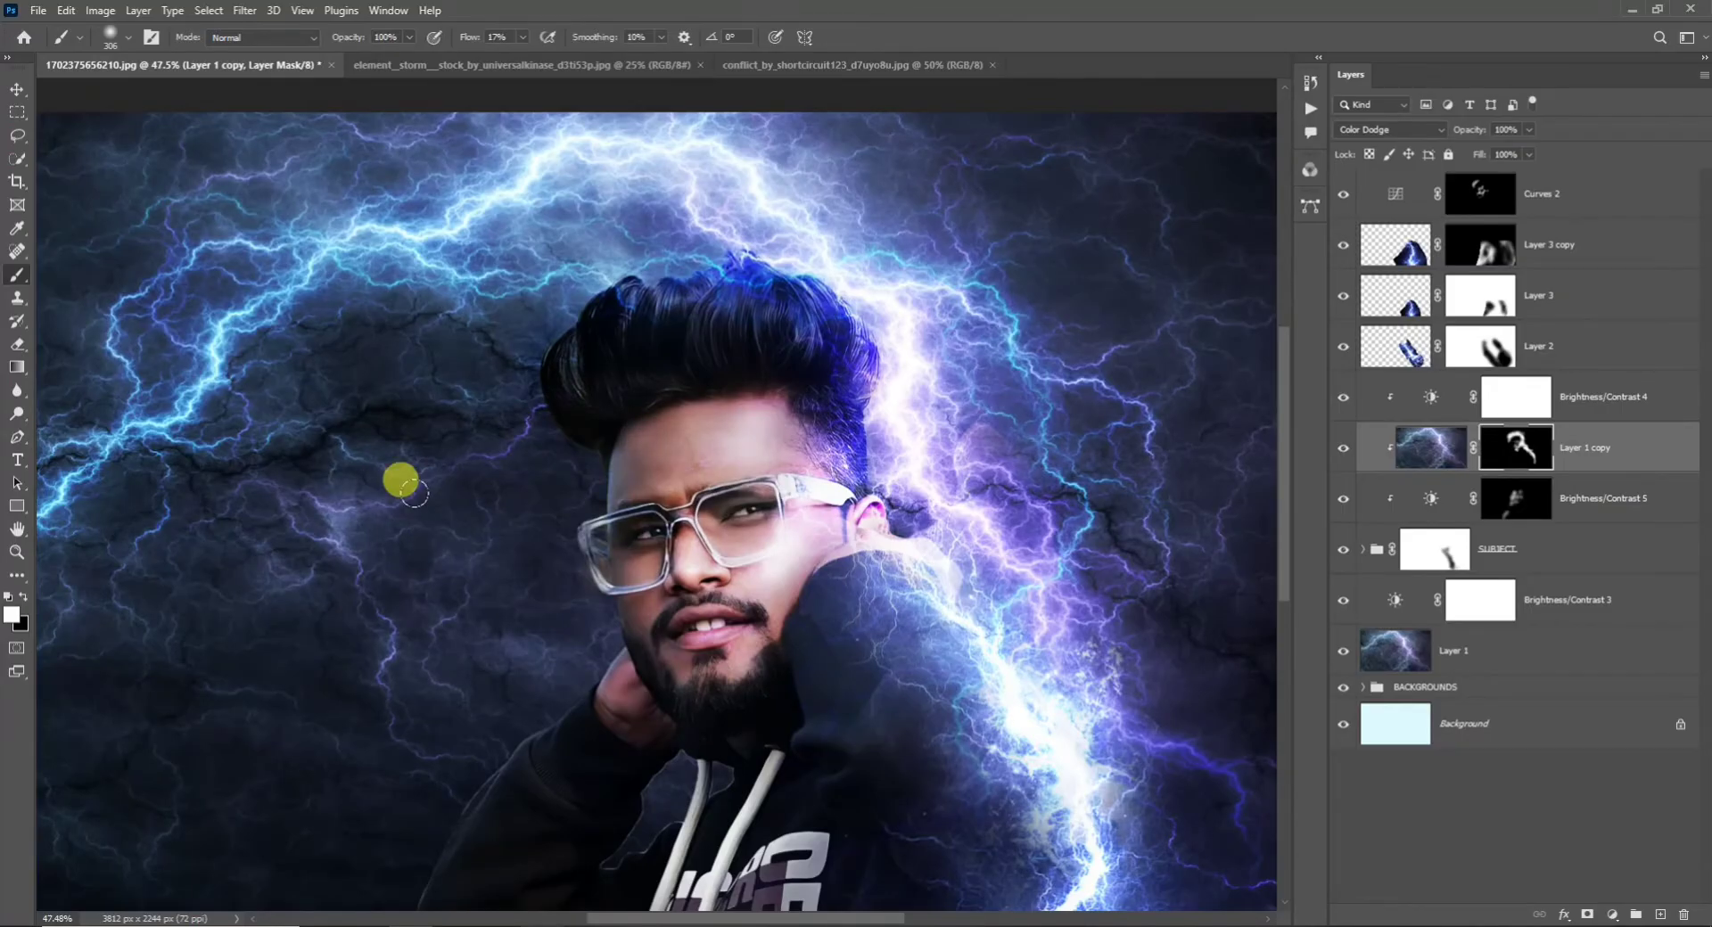
pyautogui.scroll(-3, 464, 517)
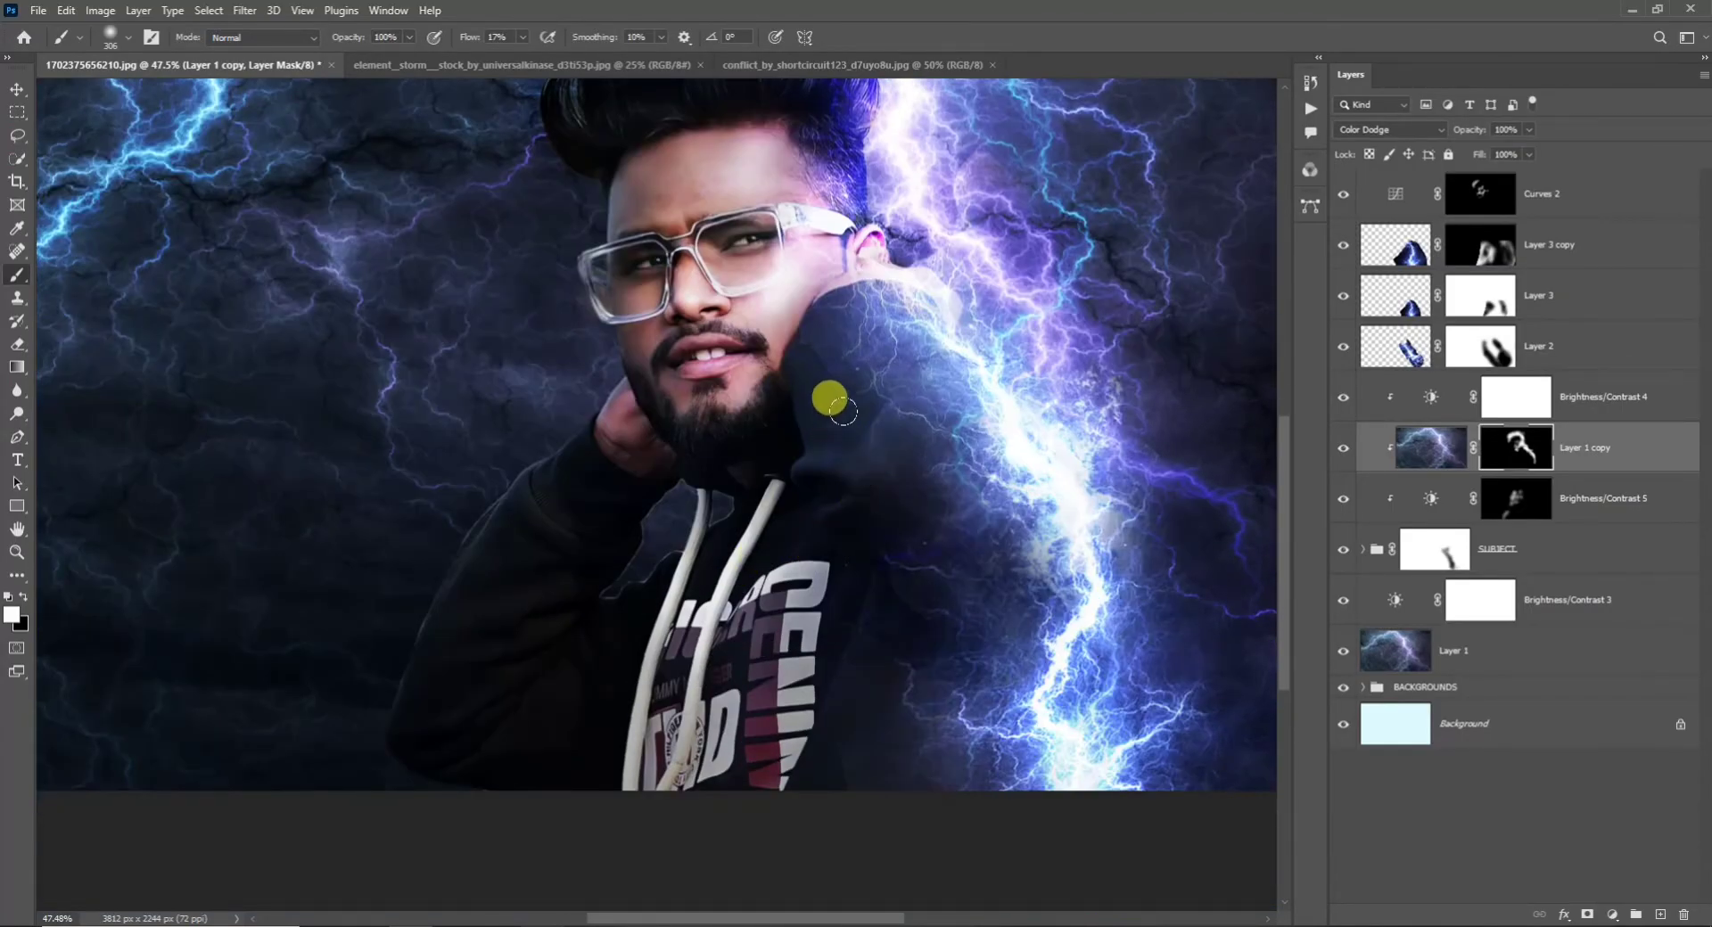
pyautogui.moveTo(843, 410)
pyautogui.mouseDown()
pyautogui.moveTo(800, 619)
pyautogui.moveTo(828, 391)
pyautogui.moveTo(823, 477)
pyautogui.moveTo(860, 661)
pyautogui.moveTo(875, 612)
pyautogui.moveTo(827, 753)
pyautogui.mouseUp()
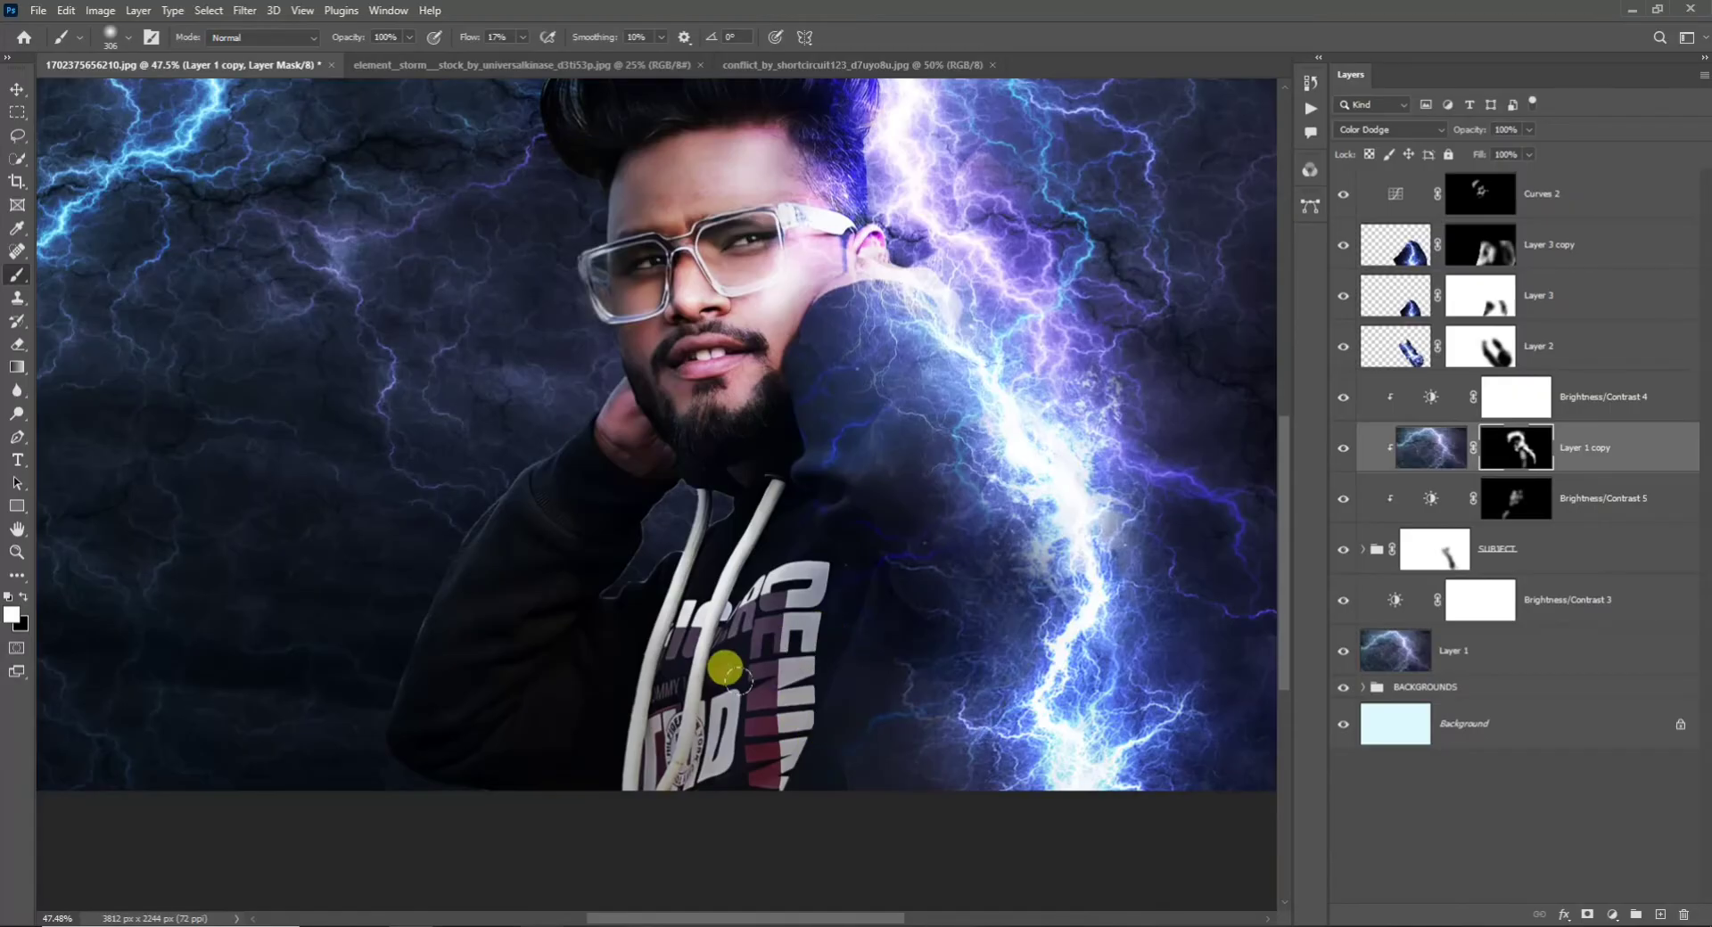
pyautogui.scroll(1, 421, 731)
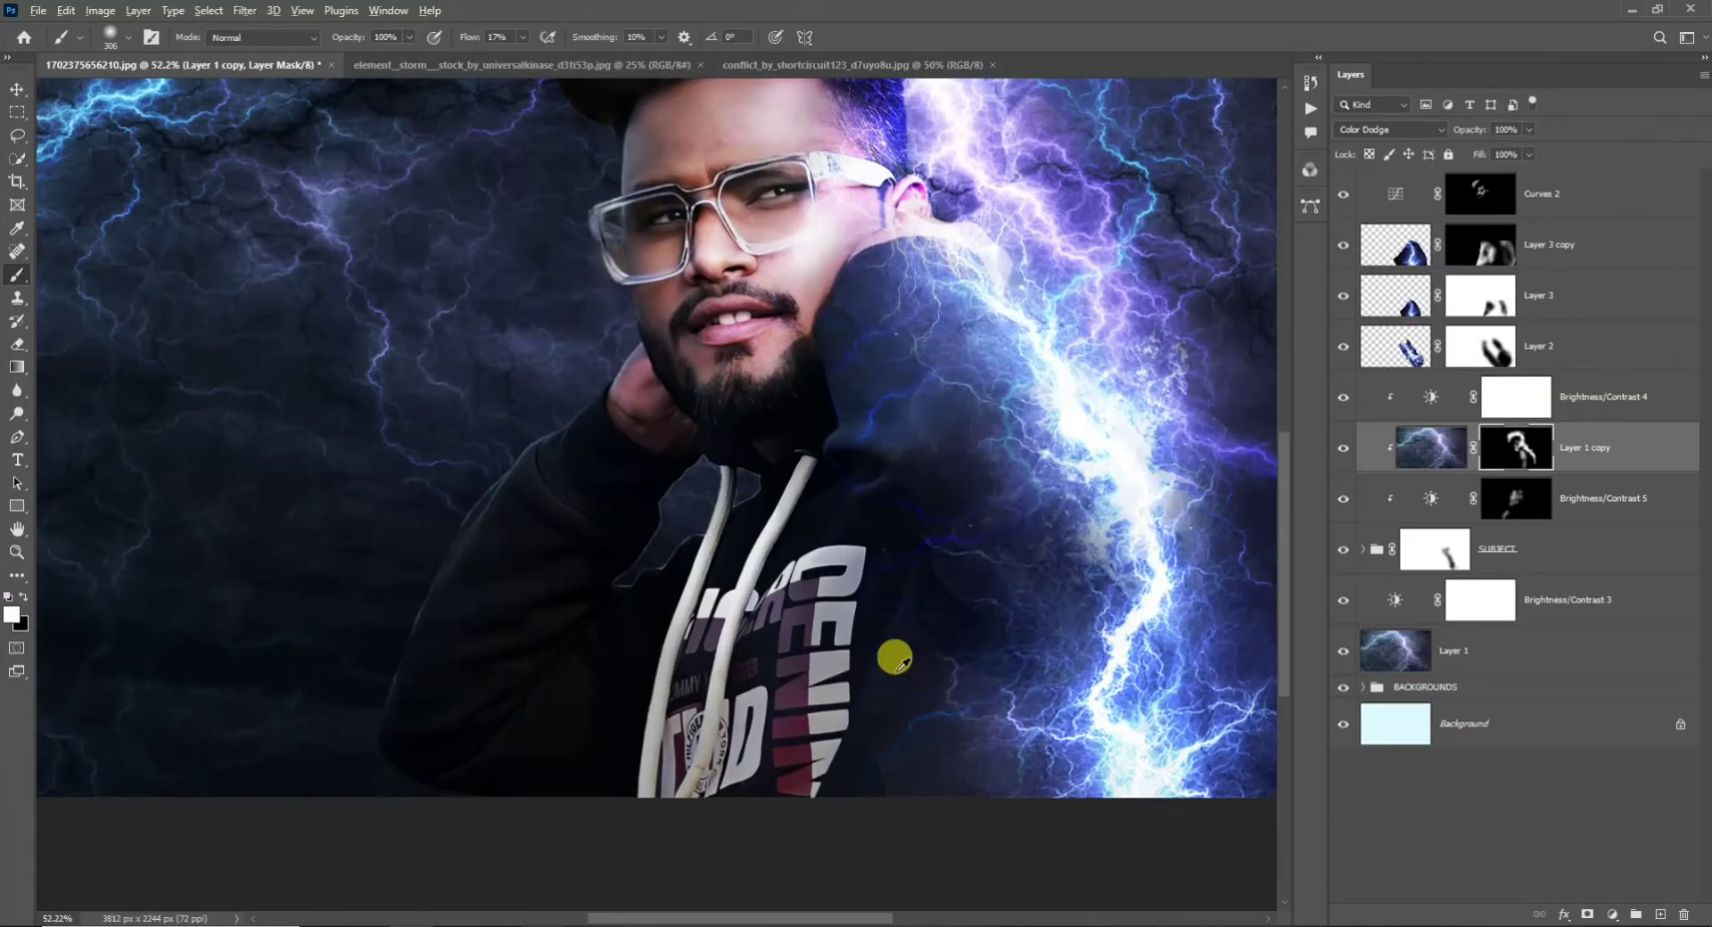
pyautogui.scroll(-5, 895, 658)
pyautogui.click(16, 89)
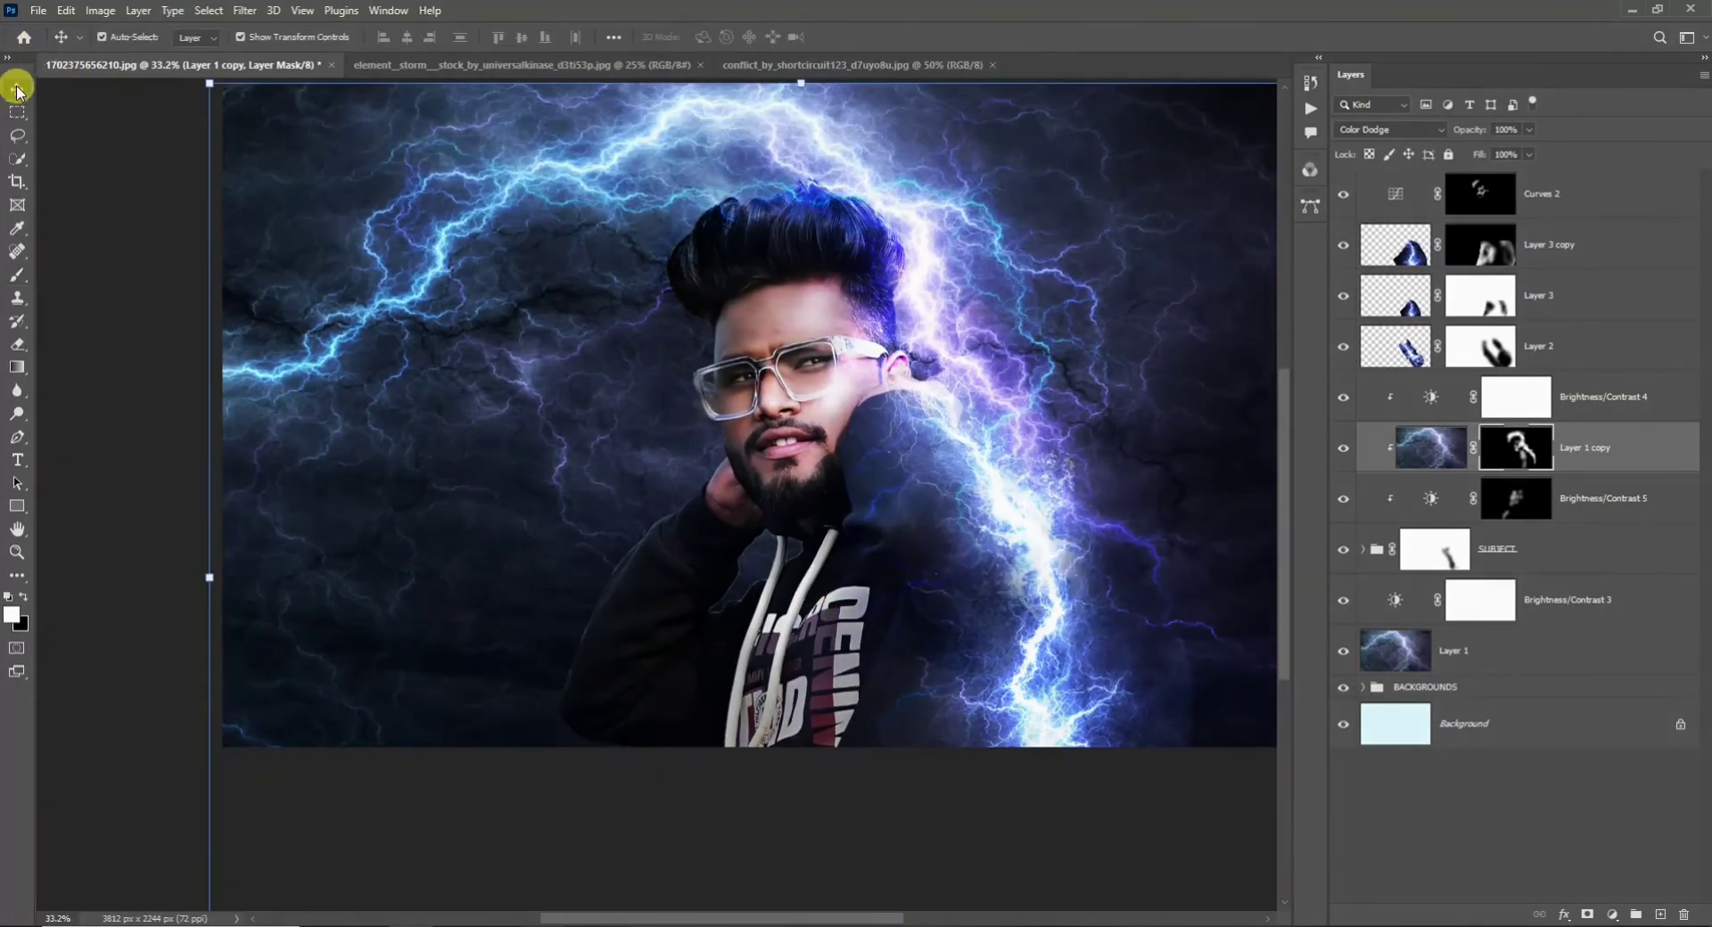